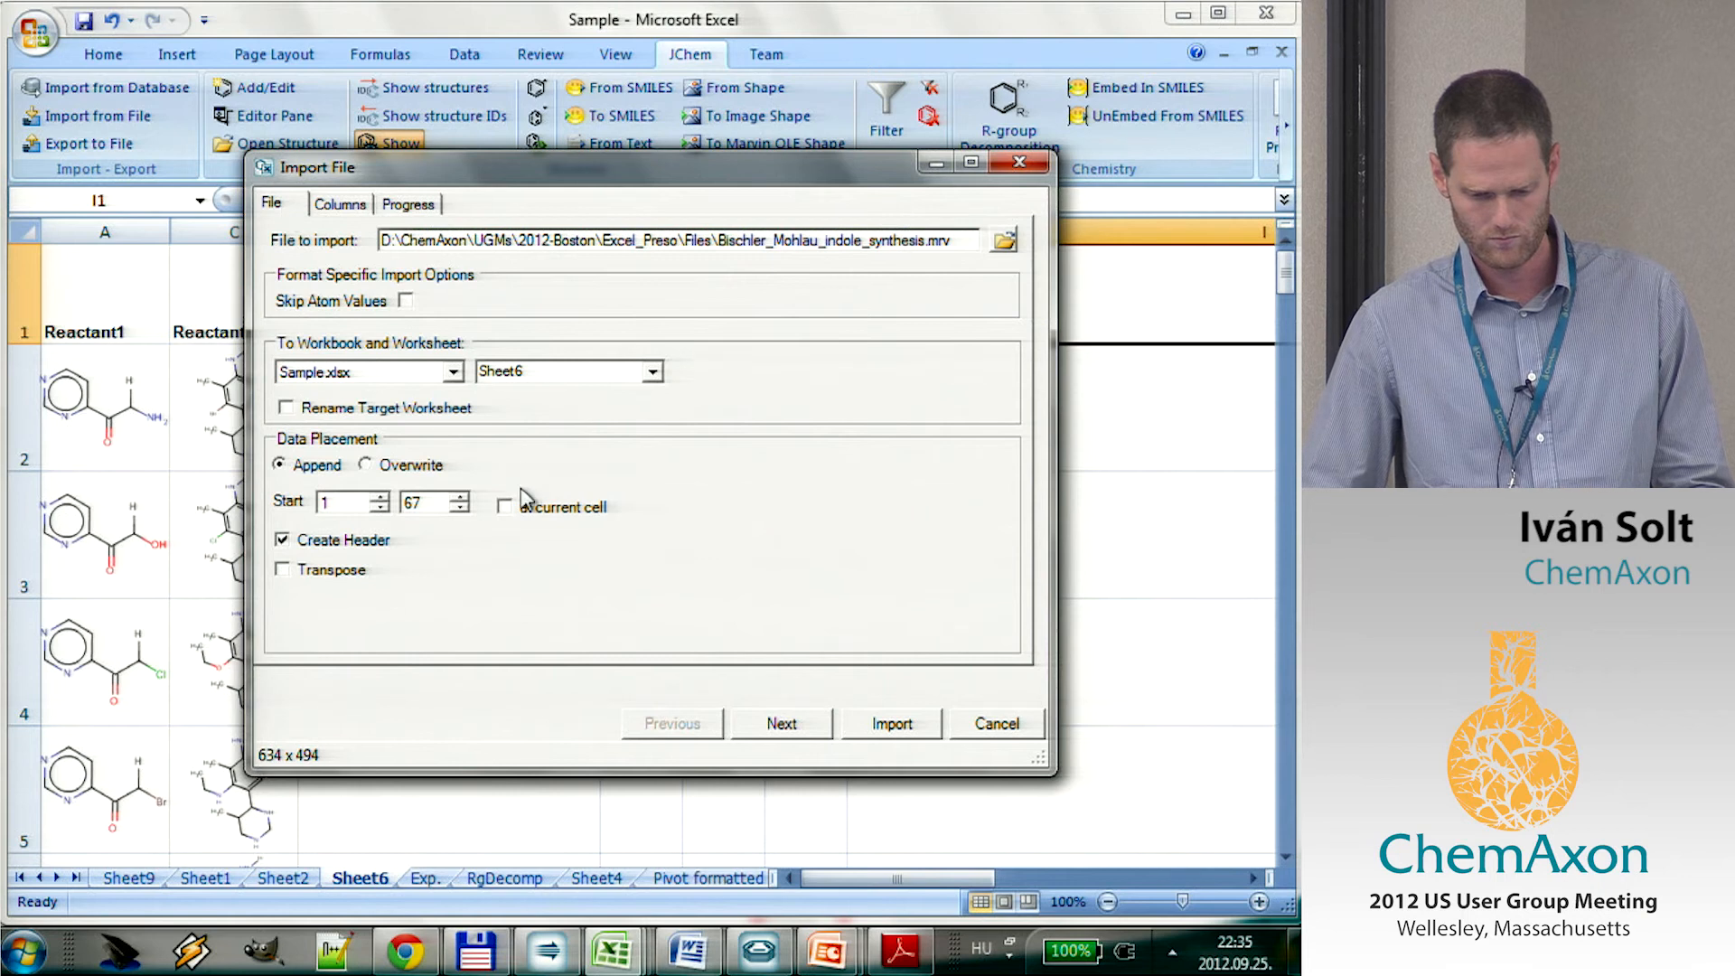
Import the Bischler_Mohlau_indole_synthesis.mrv reaction into Sheet6 and widen column I to fit the reaction scheme.
left_click(891, 724)
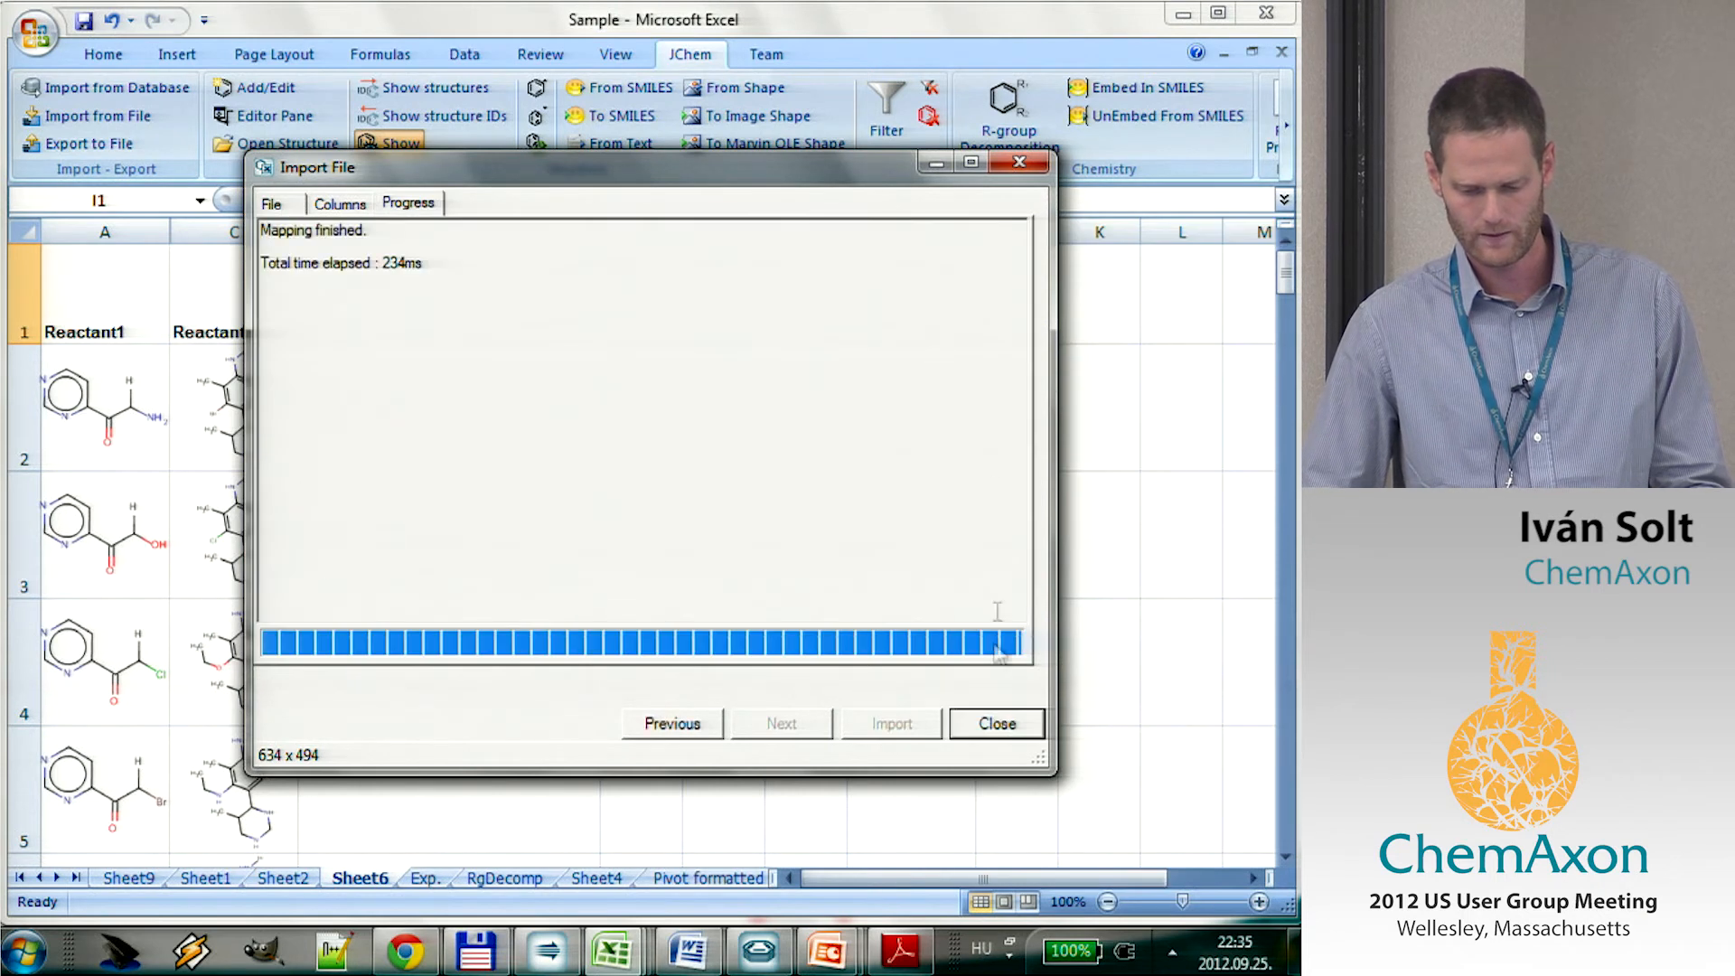
left_click(997, 723)
left_click_drag(977, 239, 1274, 225)
left_click(1088, 409)
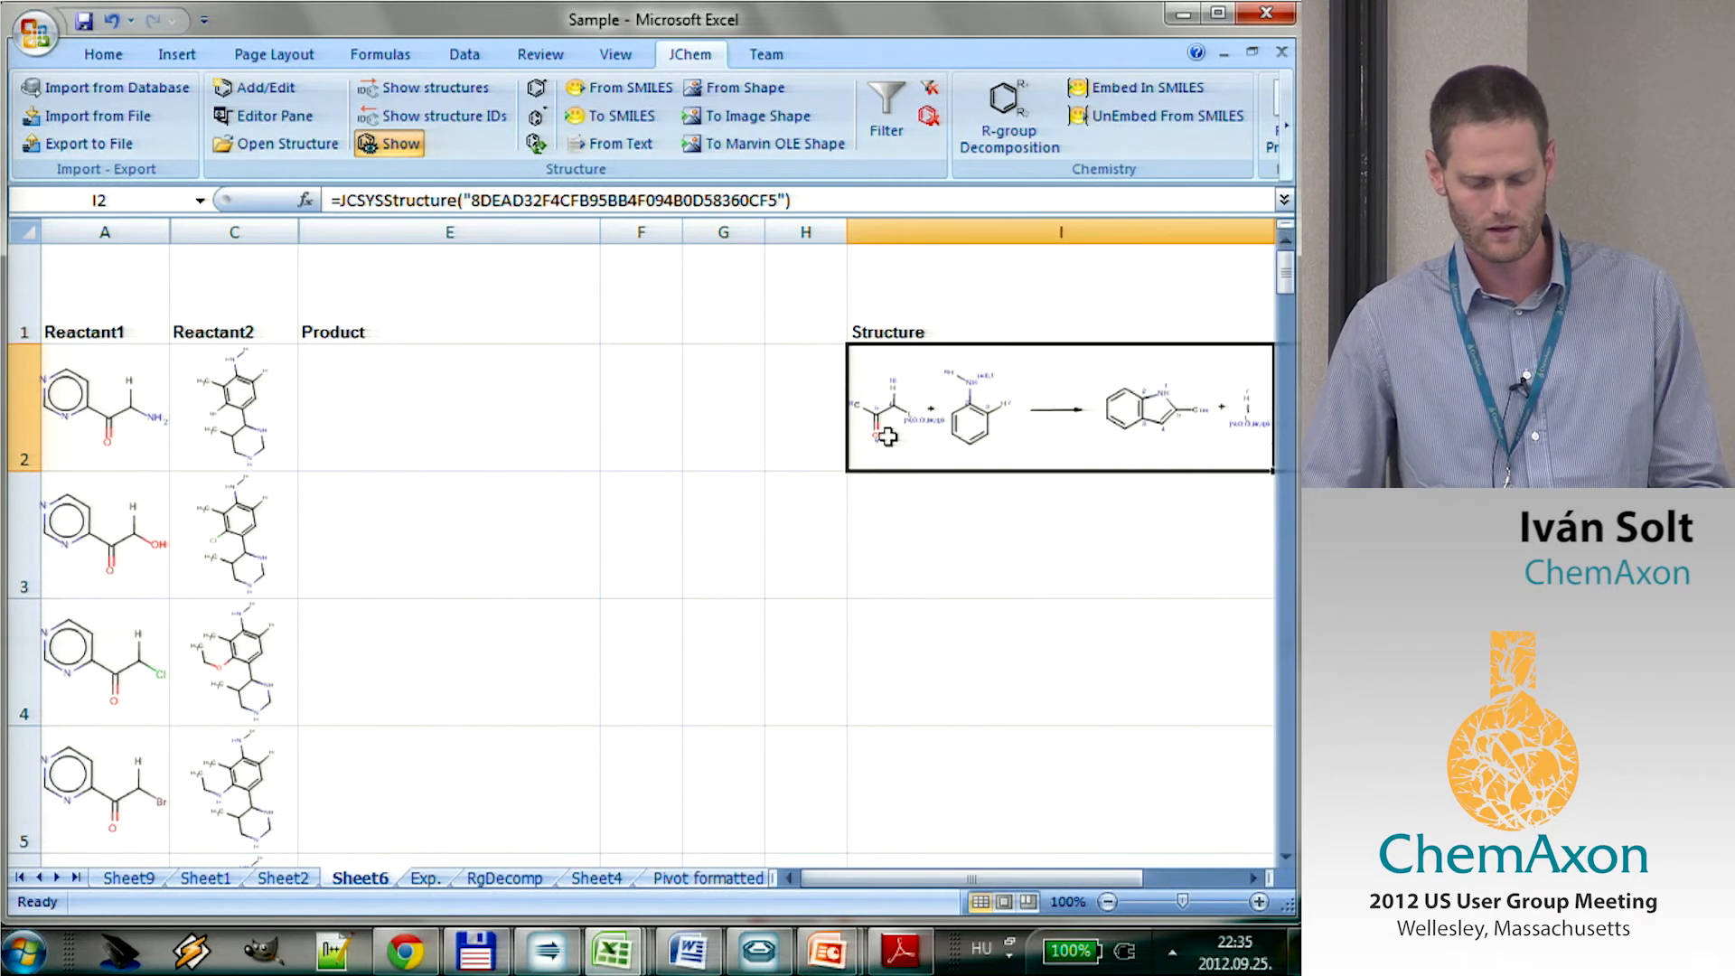
Insert the JCReactProductStructure function from the JChemExcel.Functions category into Product cell E2.
left_click(517, 399)
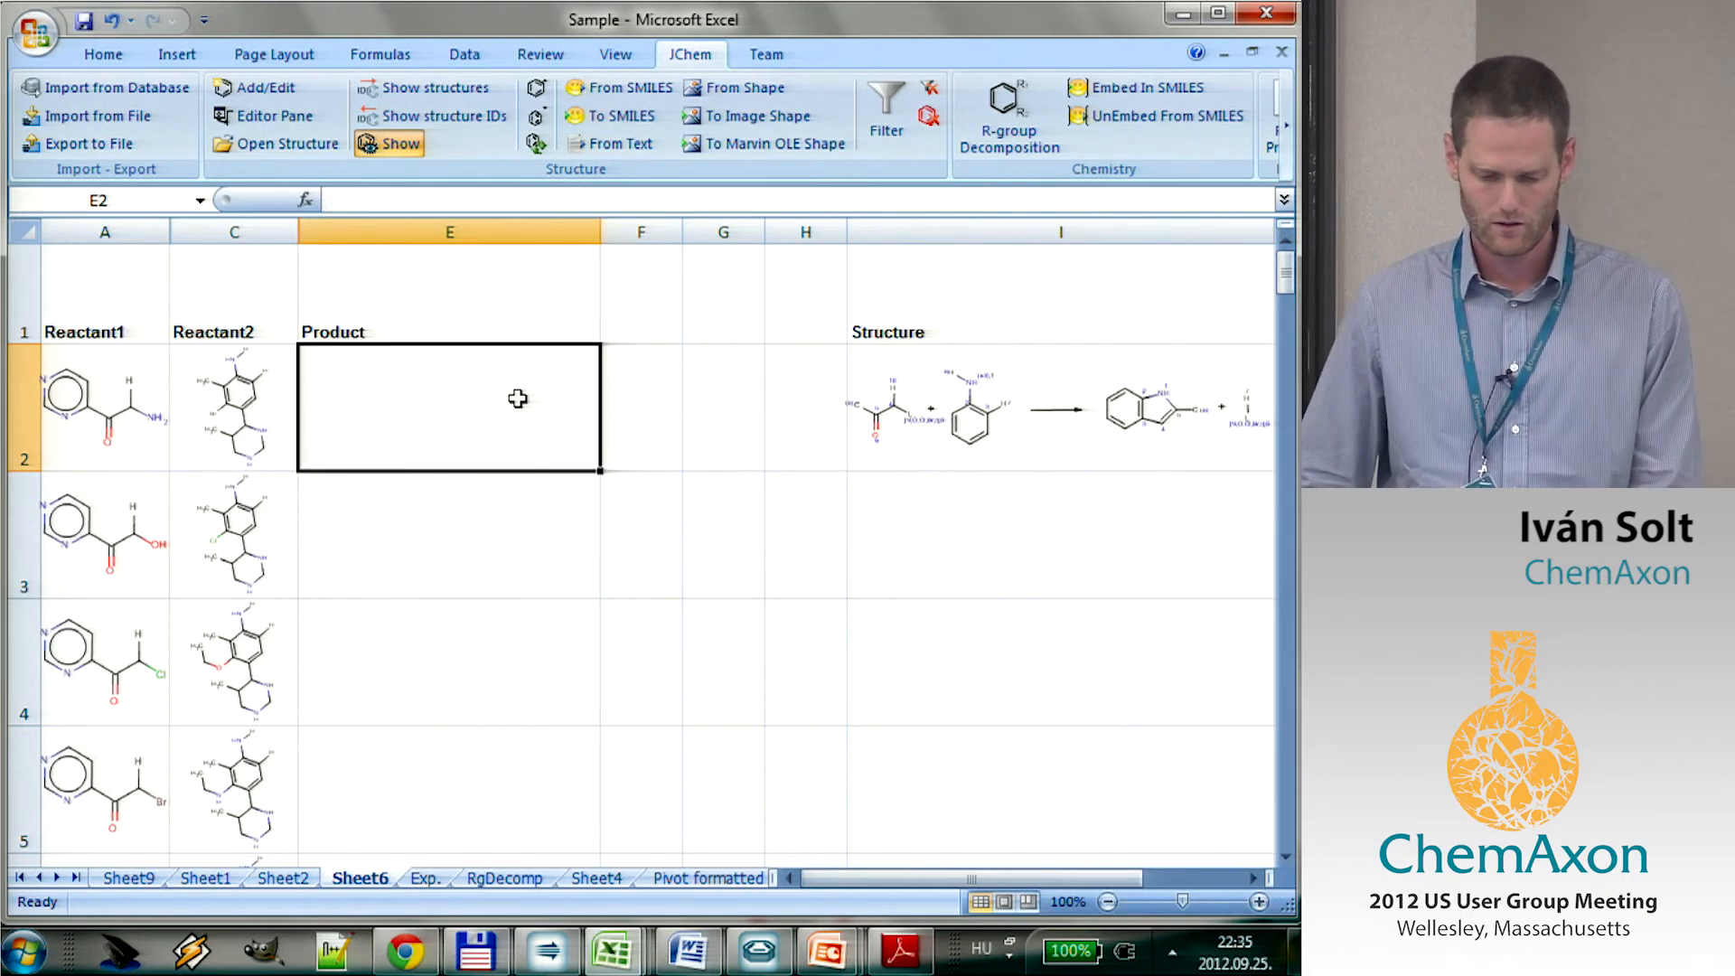
left_click(306, 201)
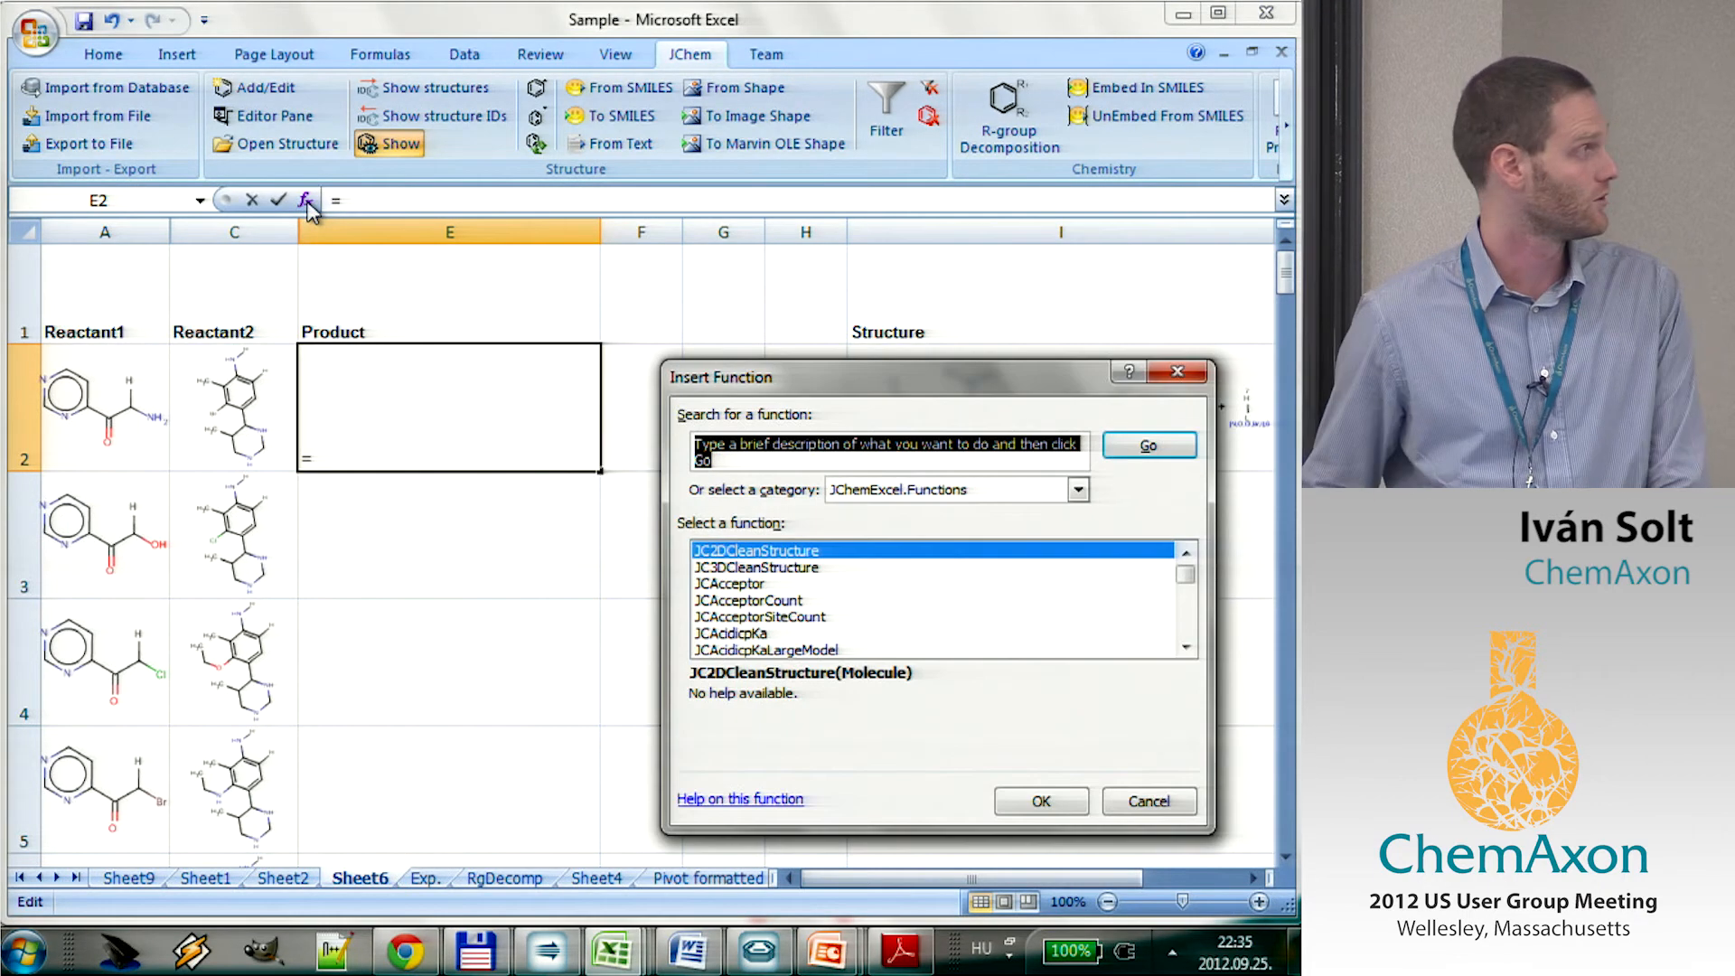
scroll(754, 555, "down", 15)
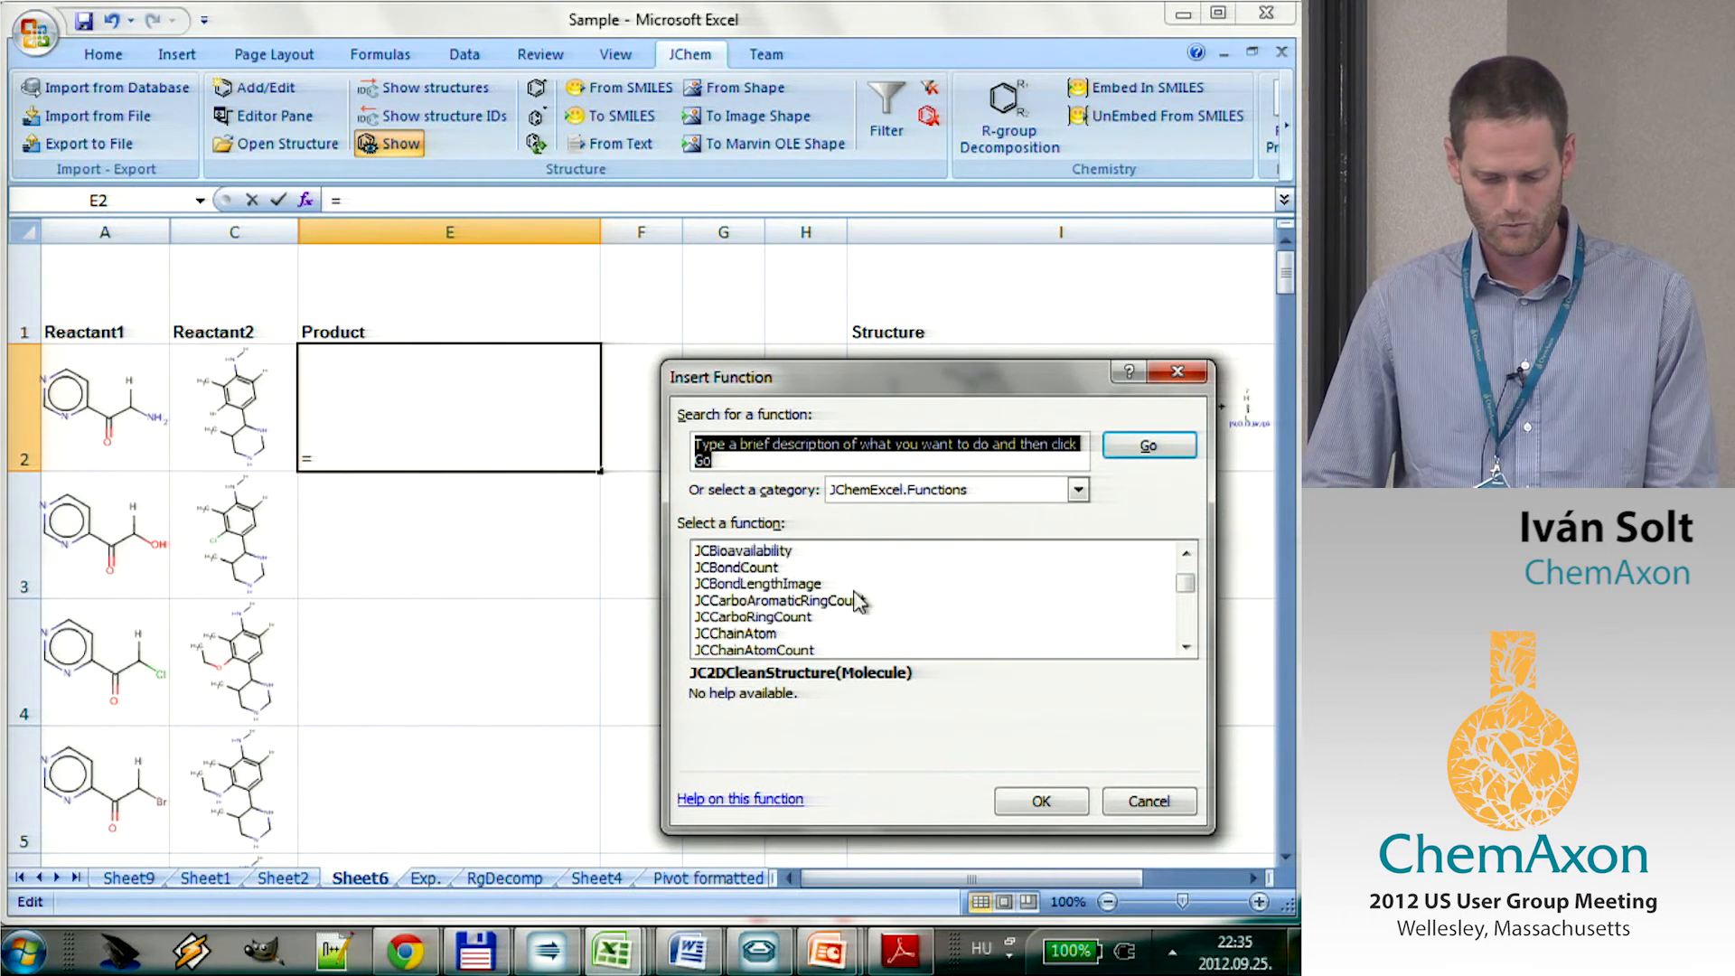
scroll(858, 601, "down", 15)
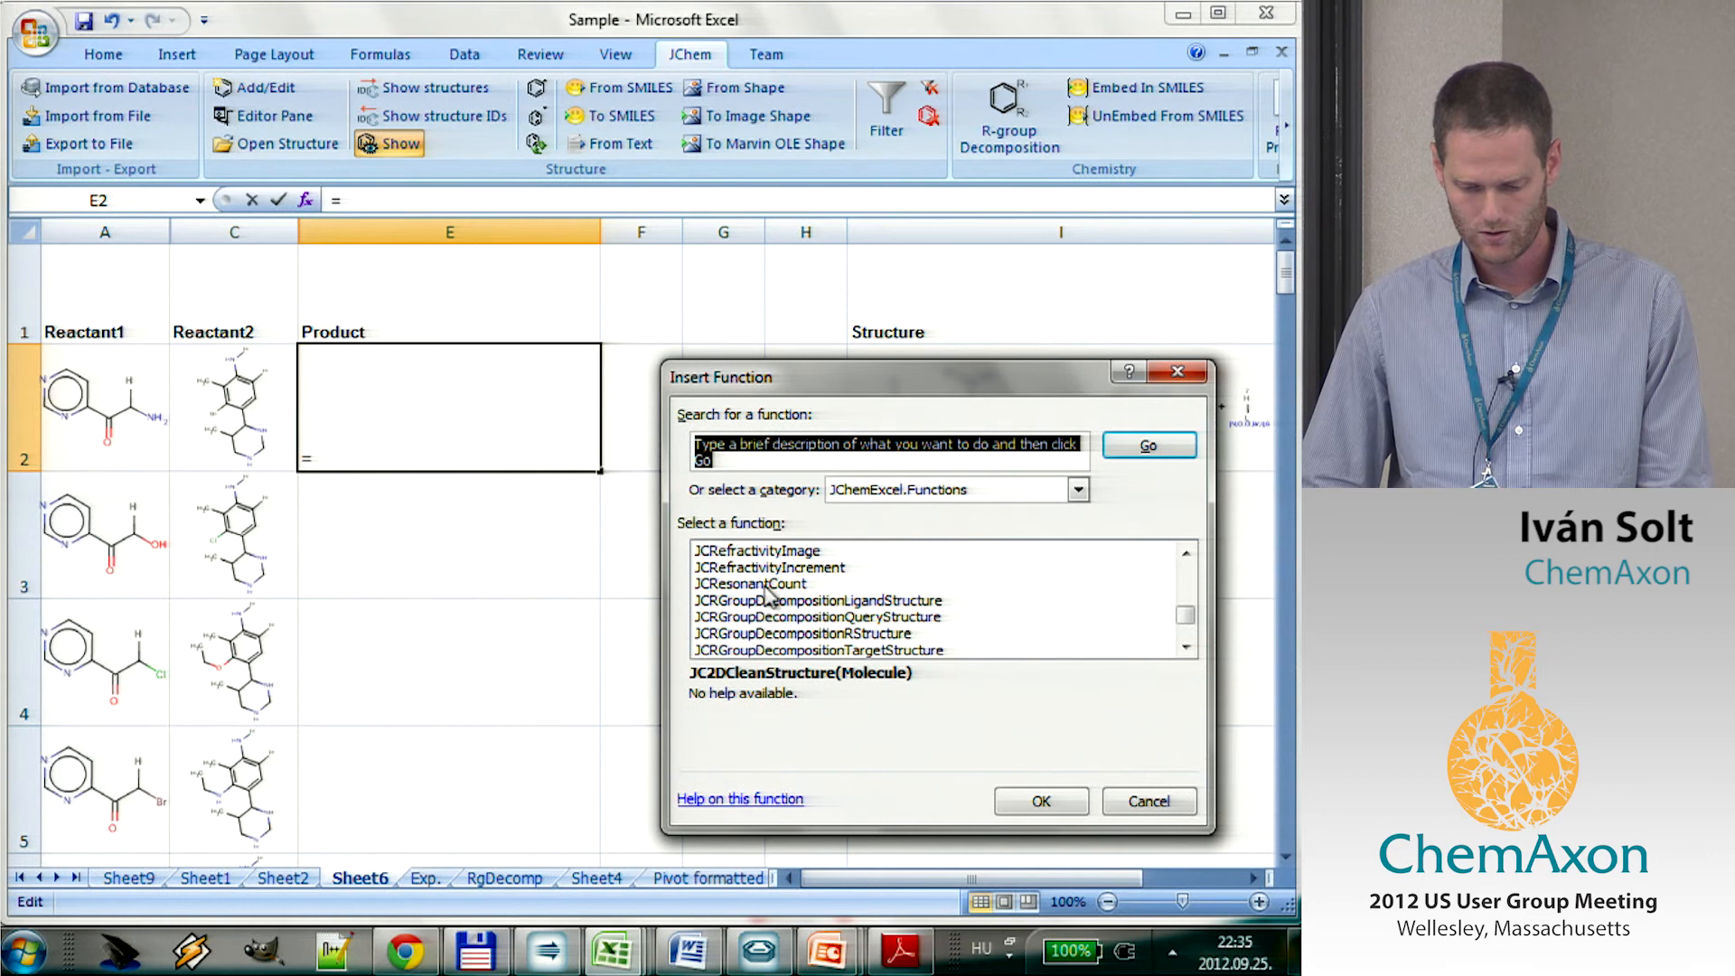
scroll(766, 591, "up", 3)
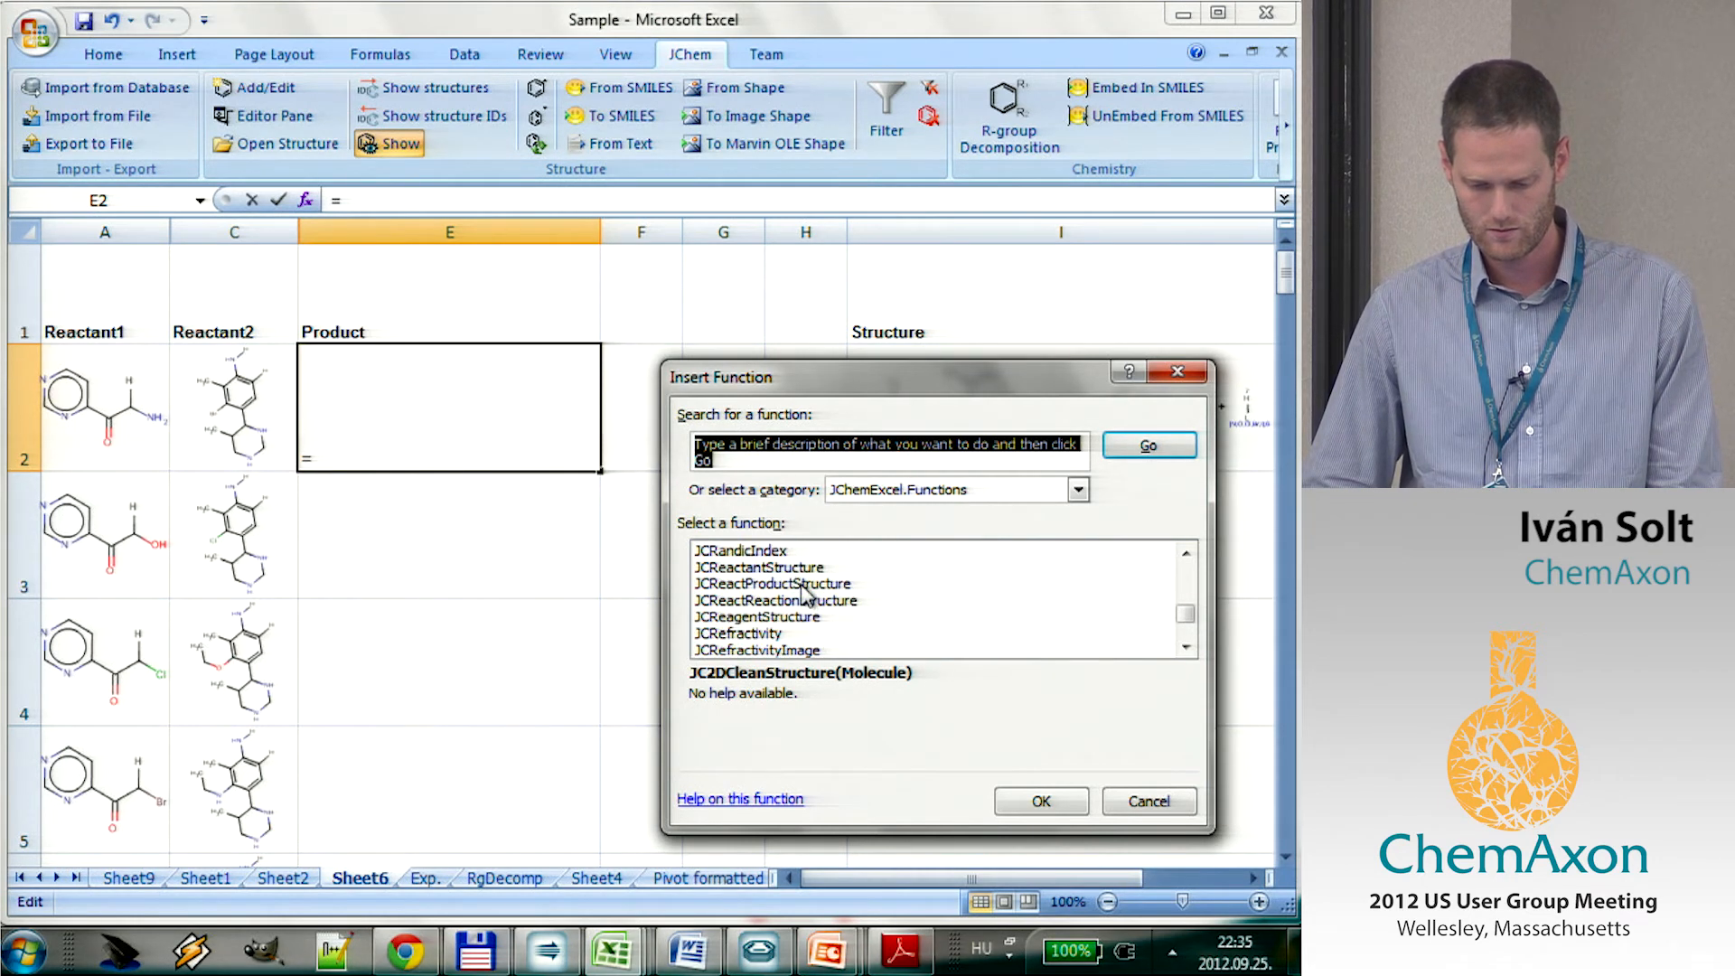
left_click(804, 584)
left_click(1041, 801)
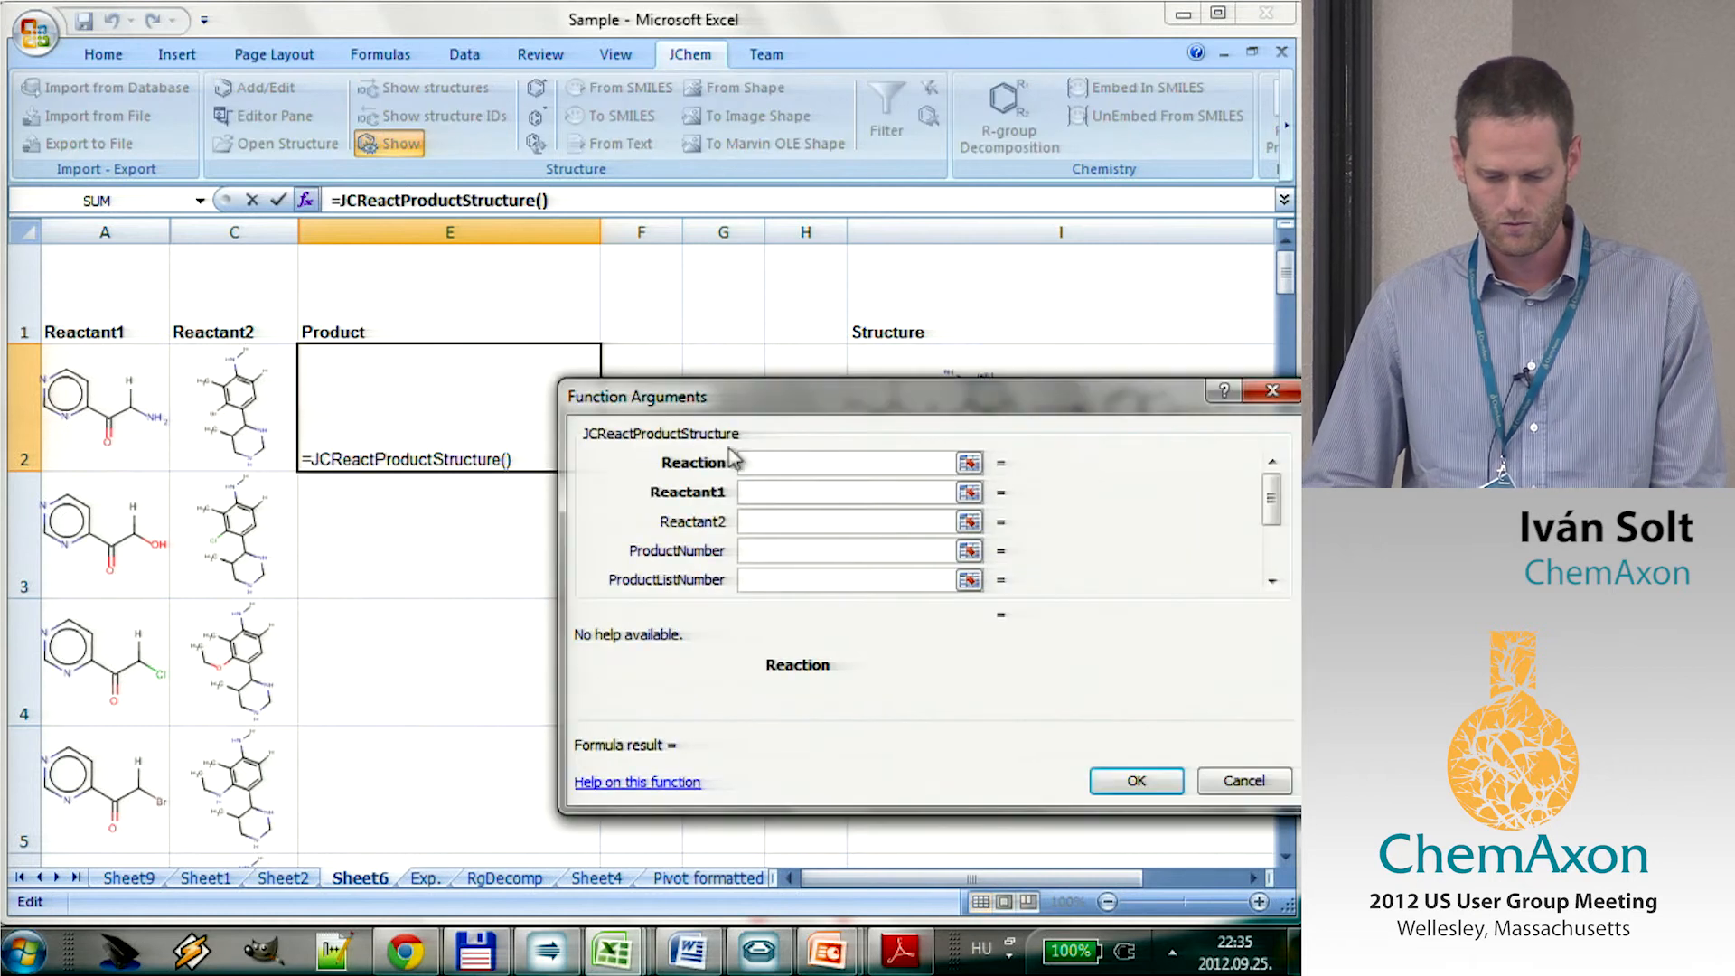
Set the function arguments to Reaction I2, Reactant1 A2 and Reactant2 C2, and confirm the formula.
left_click_drag(863, 416, 668, 524)
left_click(999, 413)
left_click(569, 600)
left_click(144, 436)
left_click(560, 630)
left_click(275, 425)
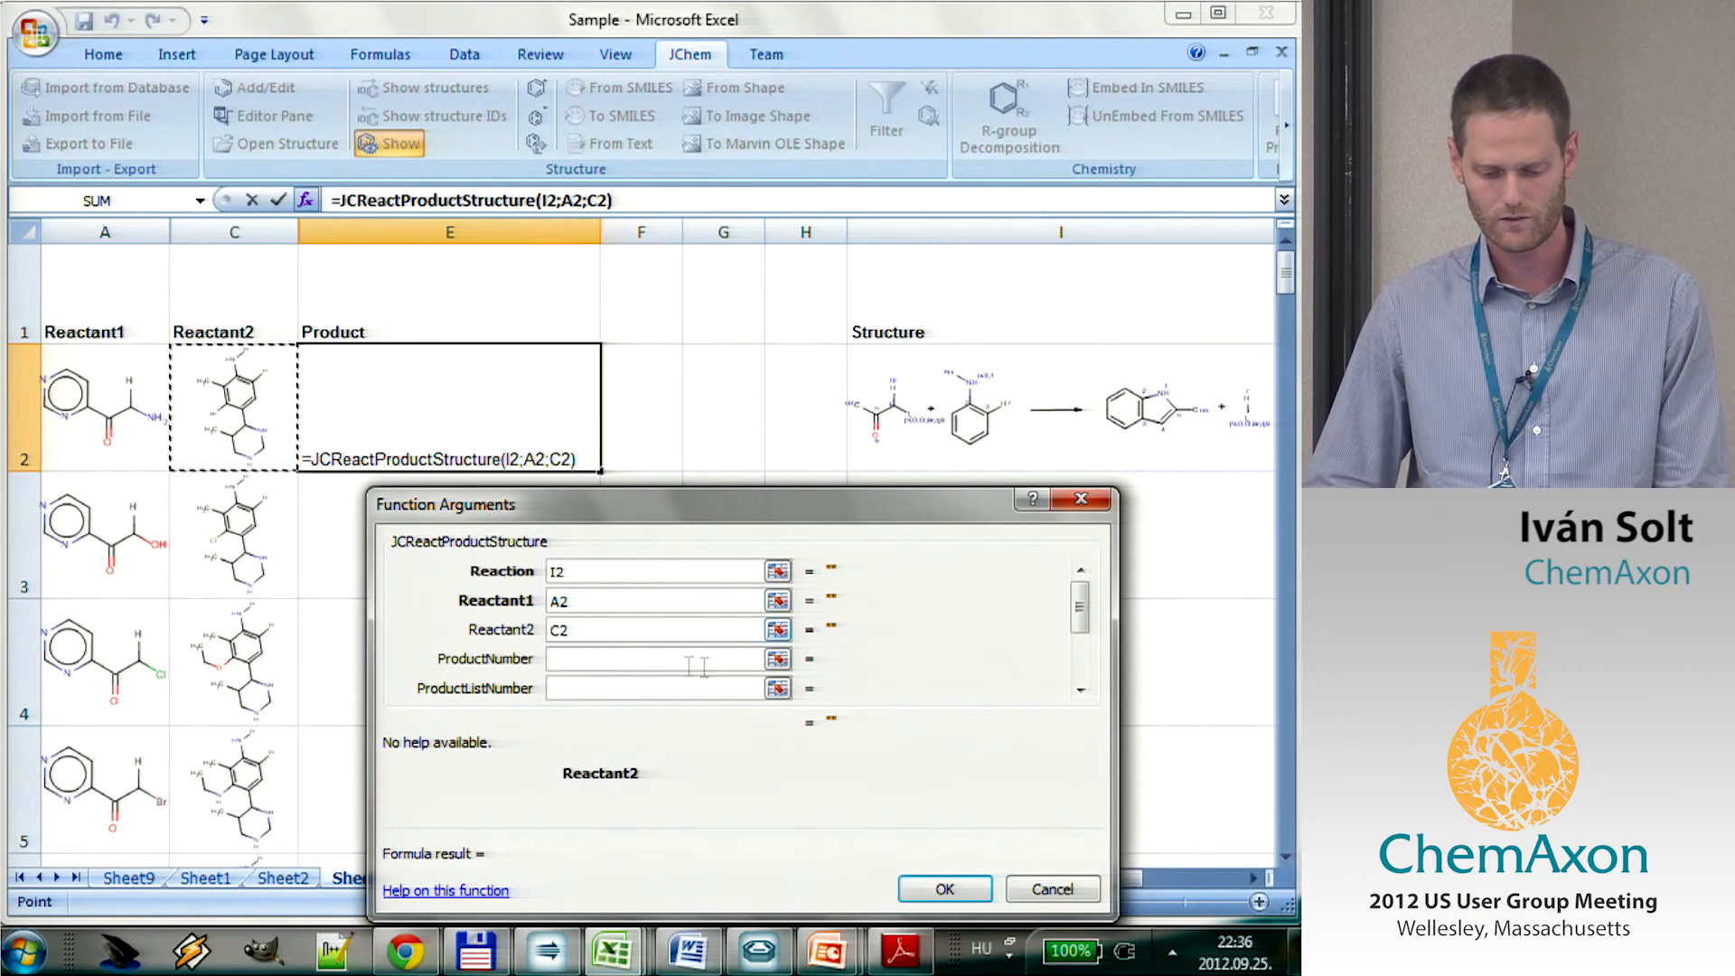
left_click(949, 886)
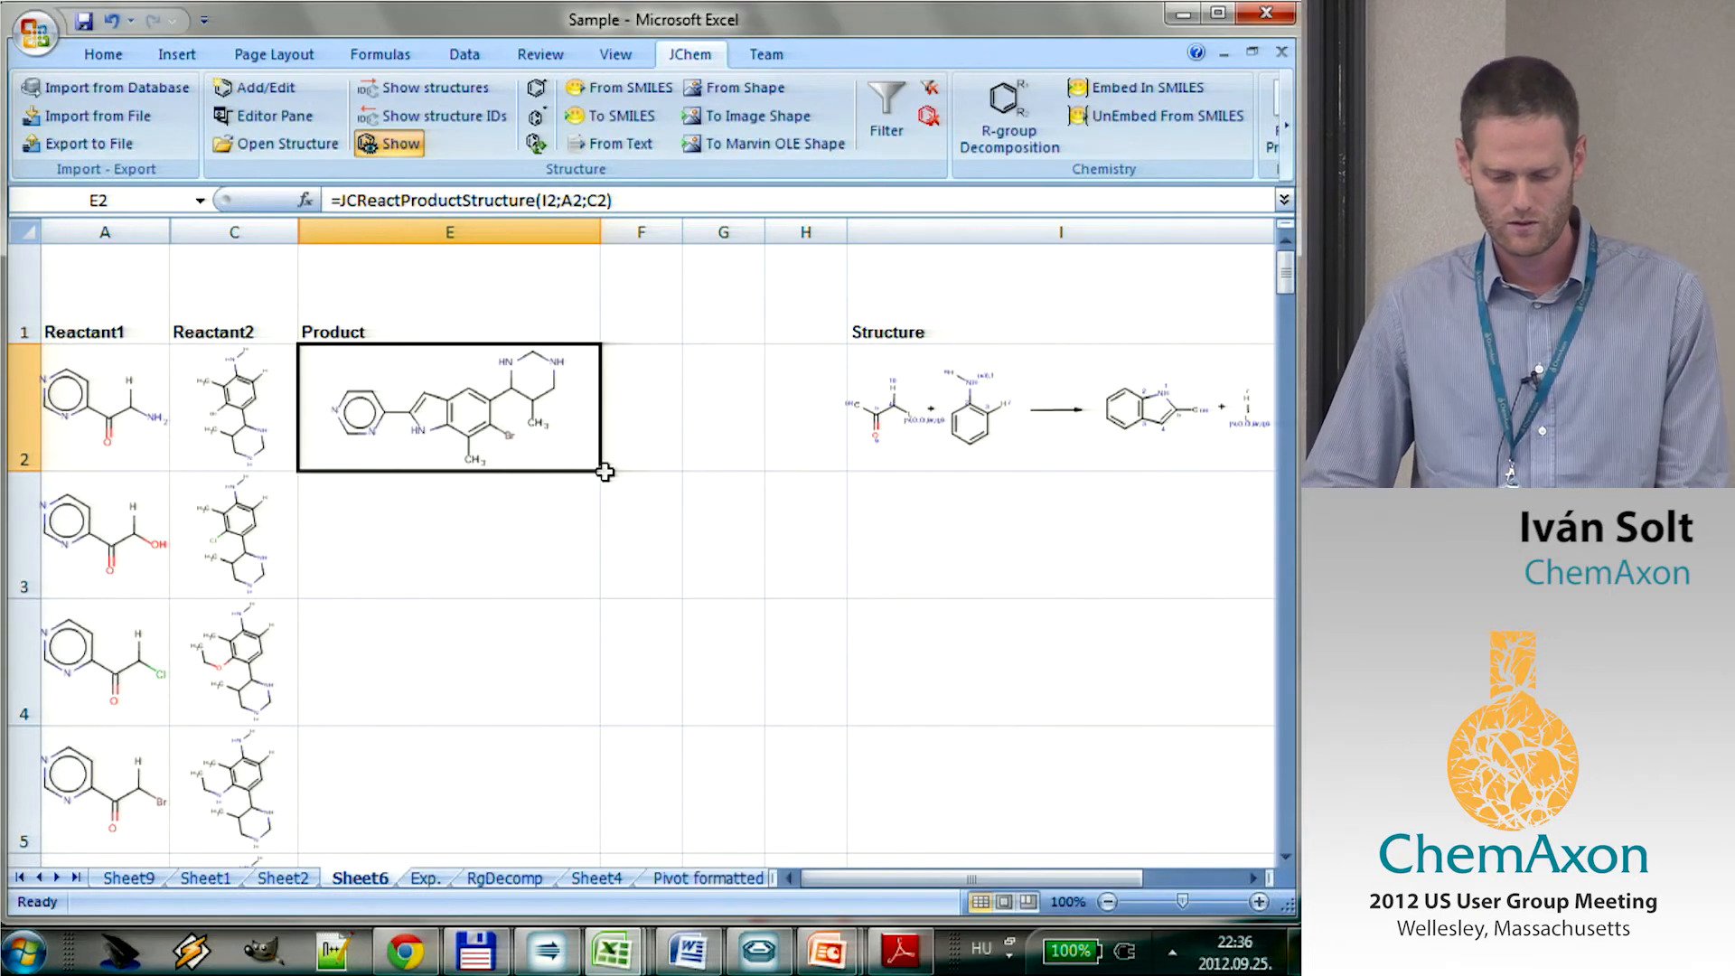
Make the reaction reference in E2's formula absolute as $I$2 and fill the formula down the Product column.
left_click(542, 199)
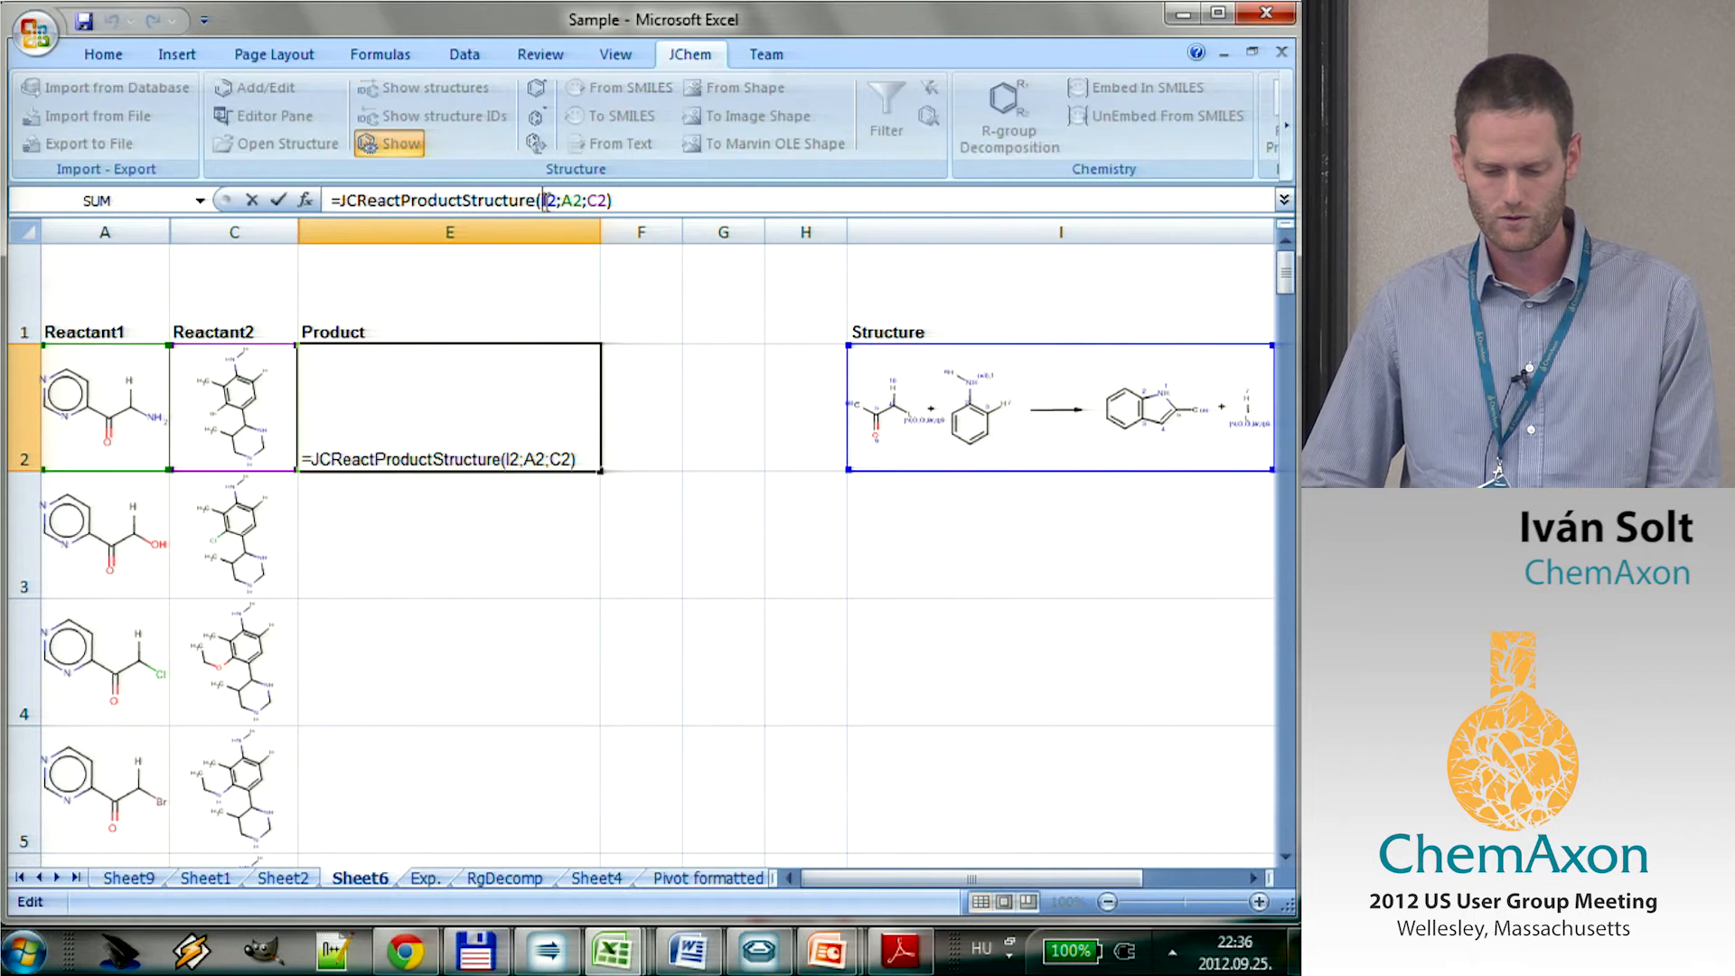
type("$")
left_click(562, 206)
type("$")
key("Return")
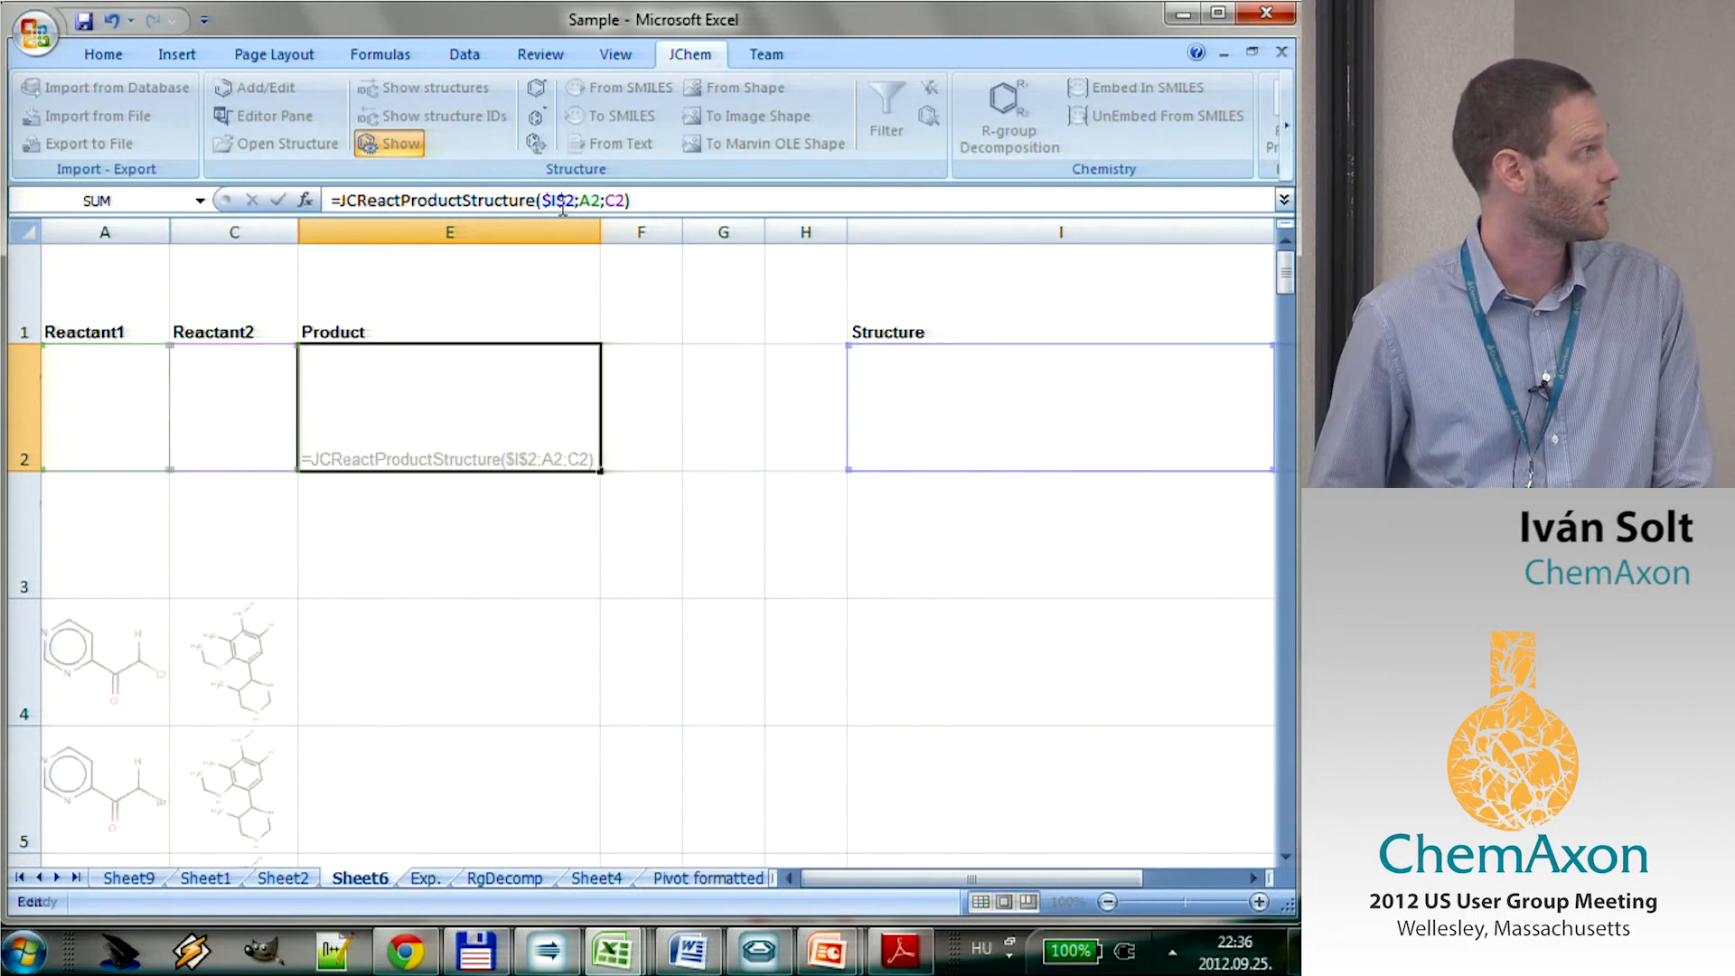
key("Up")
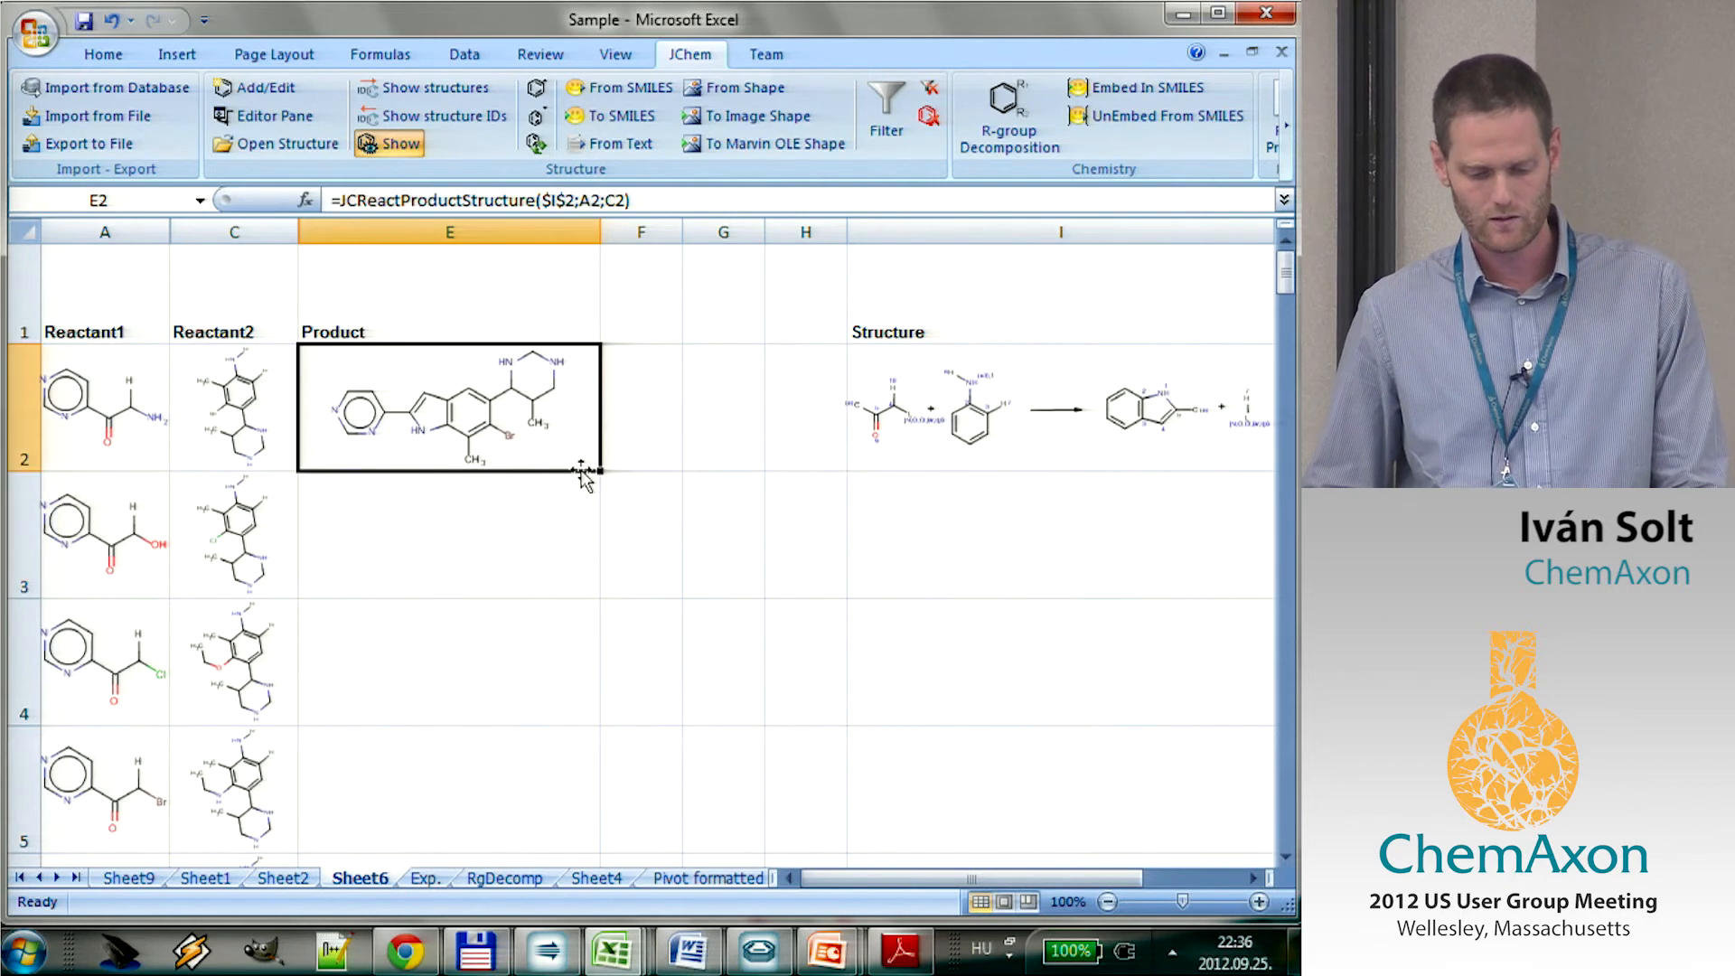
double_click(602, 470)
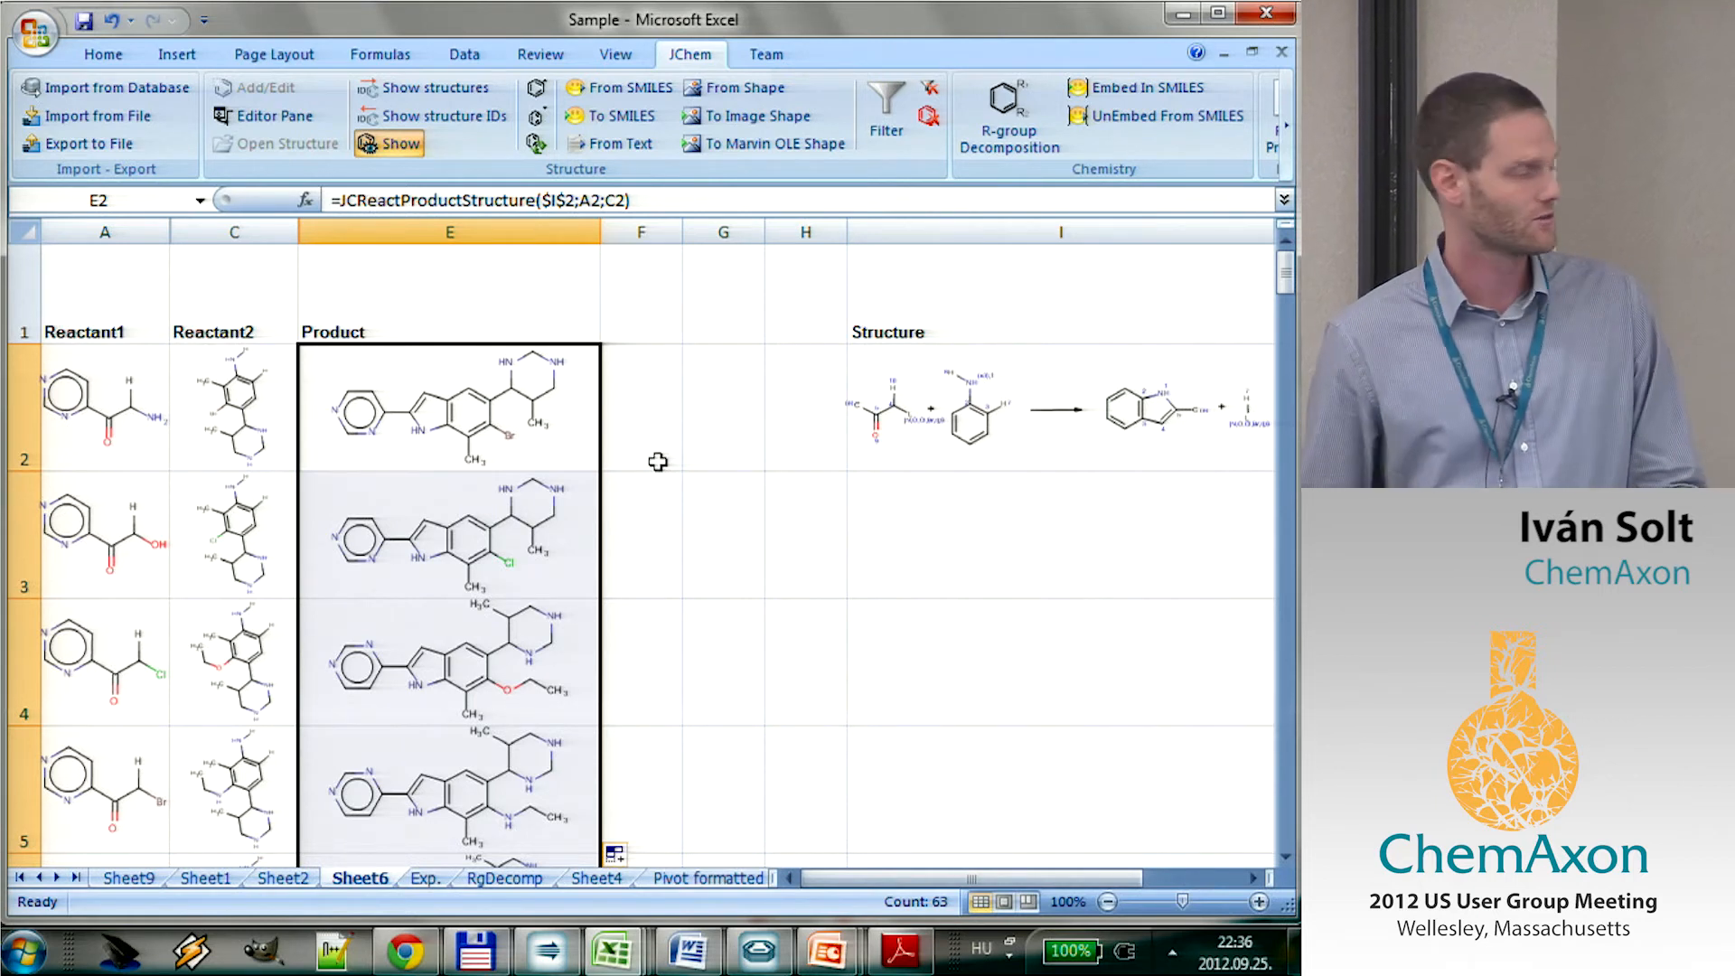
On the Exp. sheet, convert all Product structures in F2:F34 to SMILES.
left_click(425, 877)
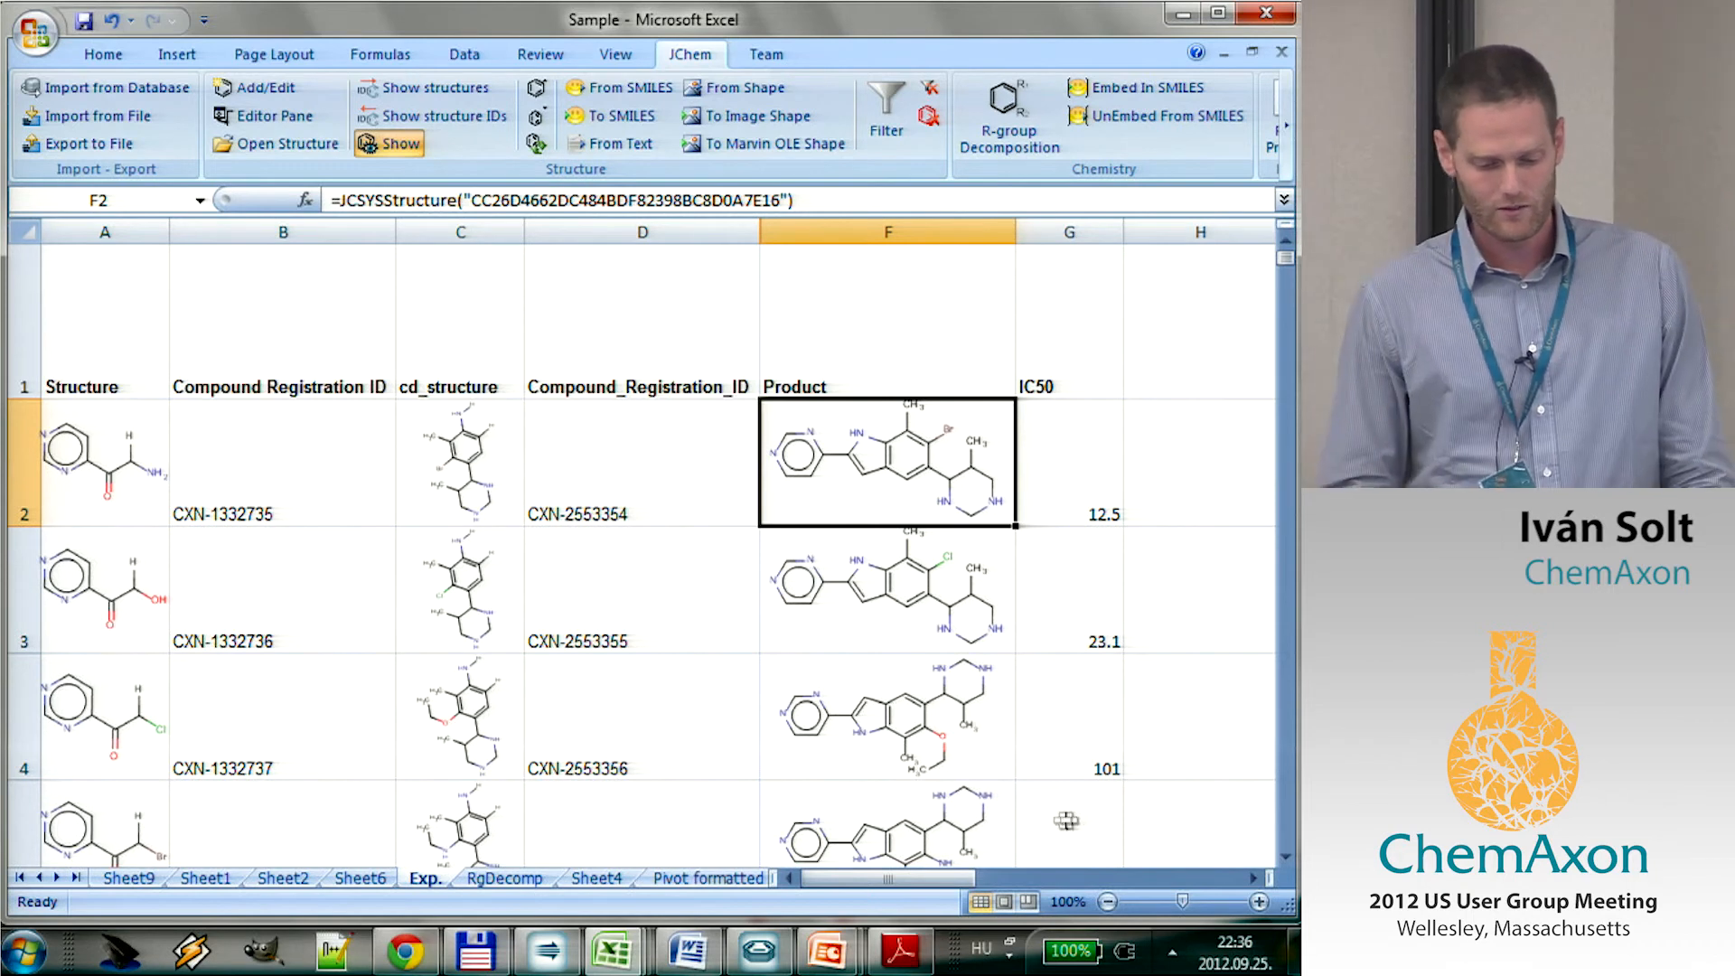
left_click_drag(944, 879, 1010, 890)
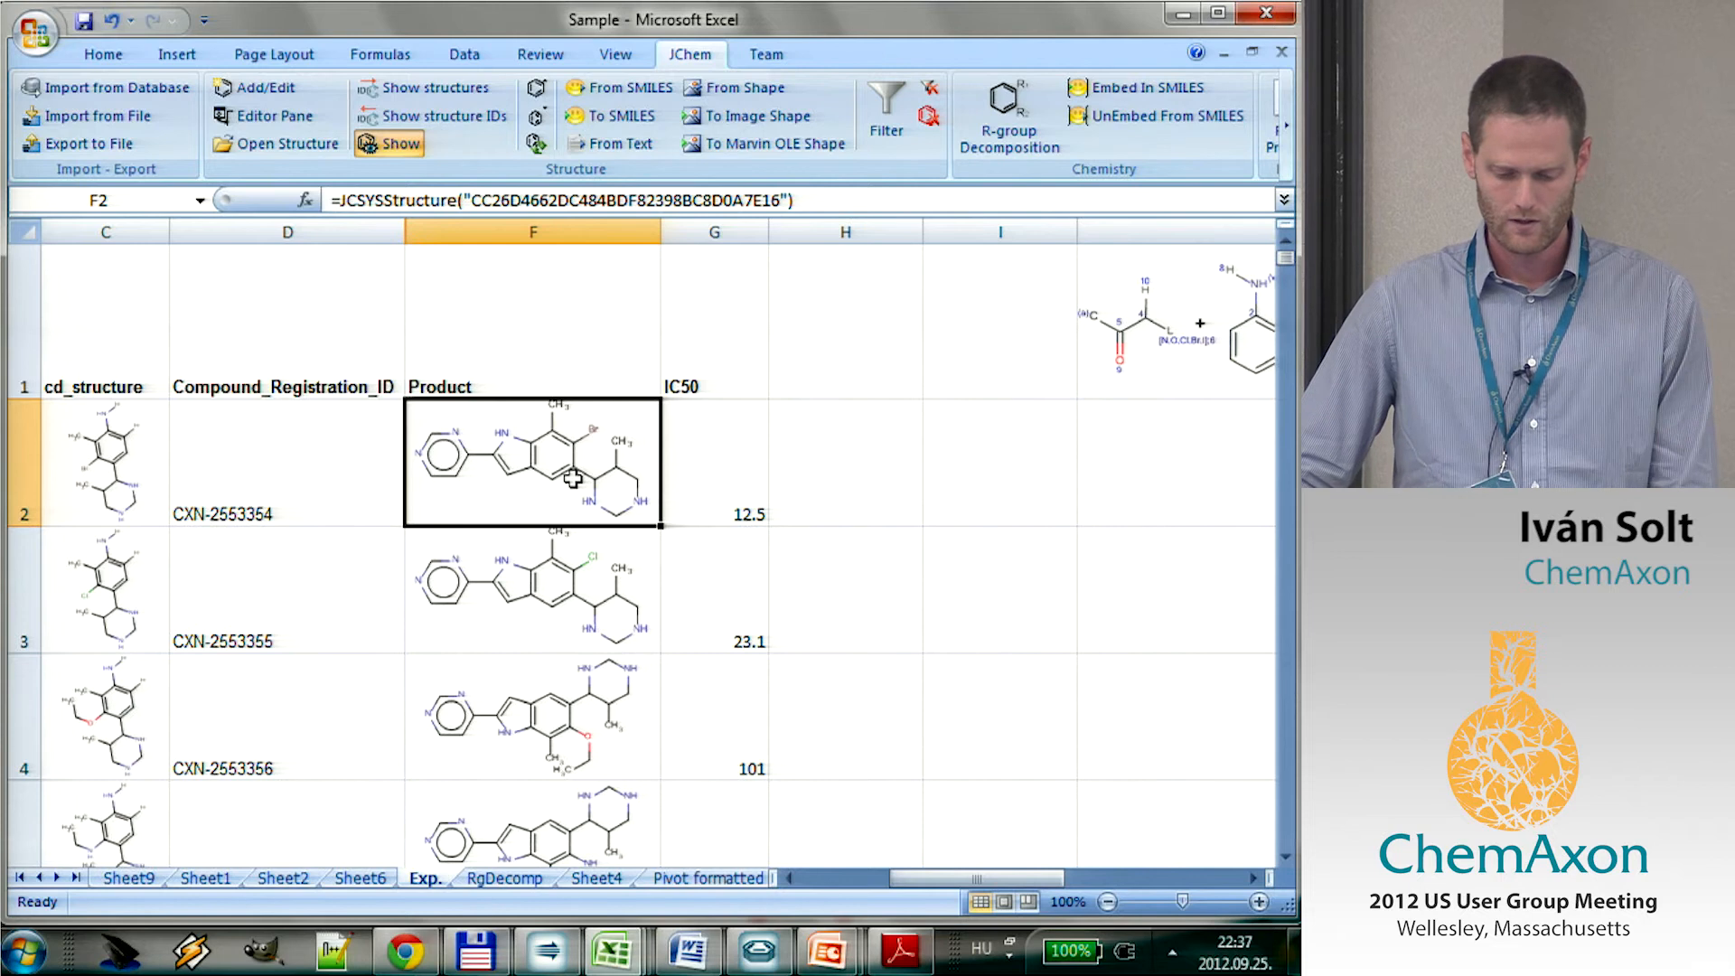
key("shift+Right")
key("ctrl+shift+Down")
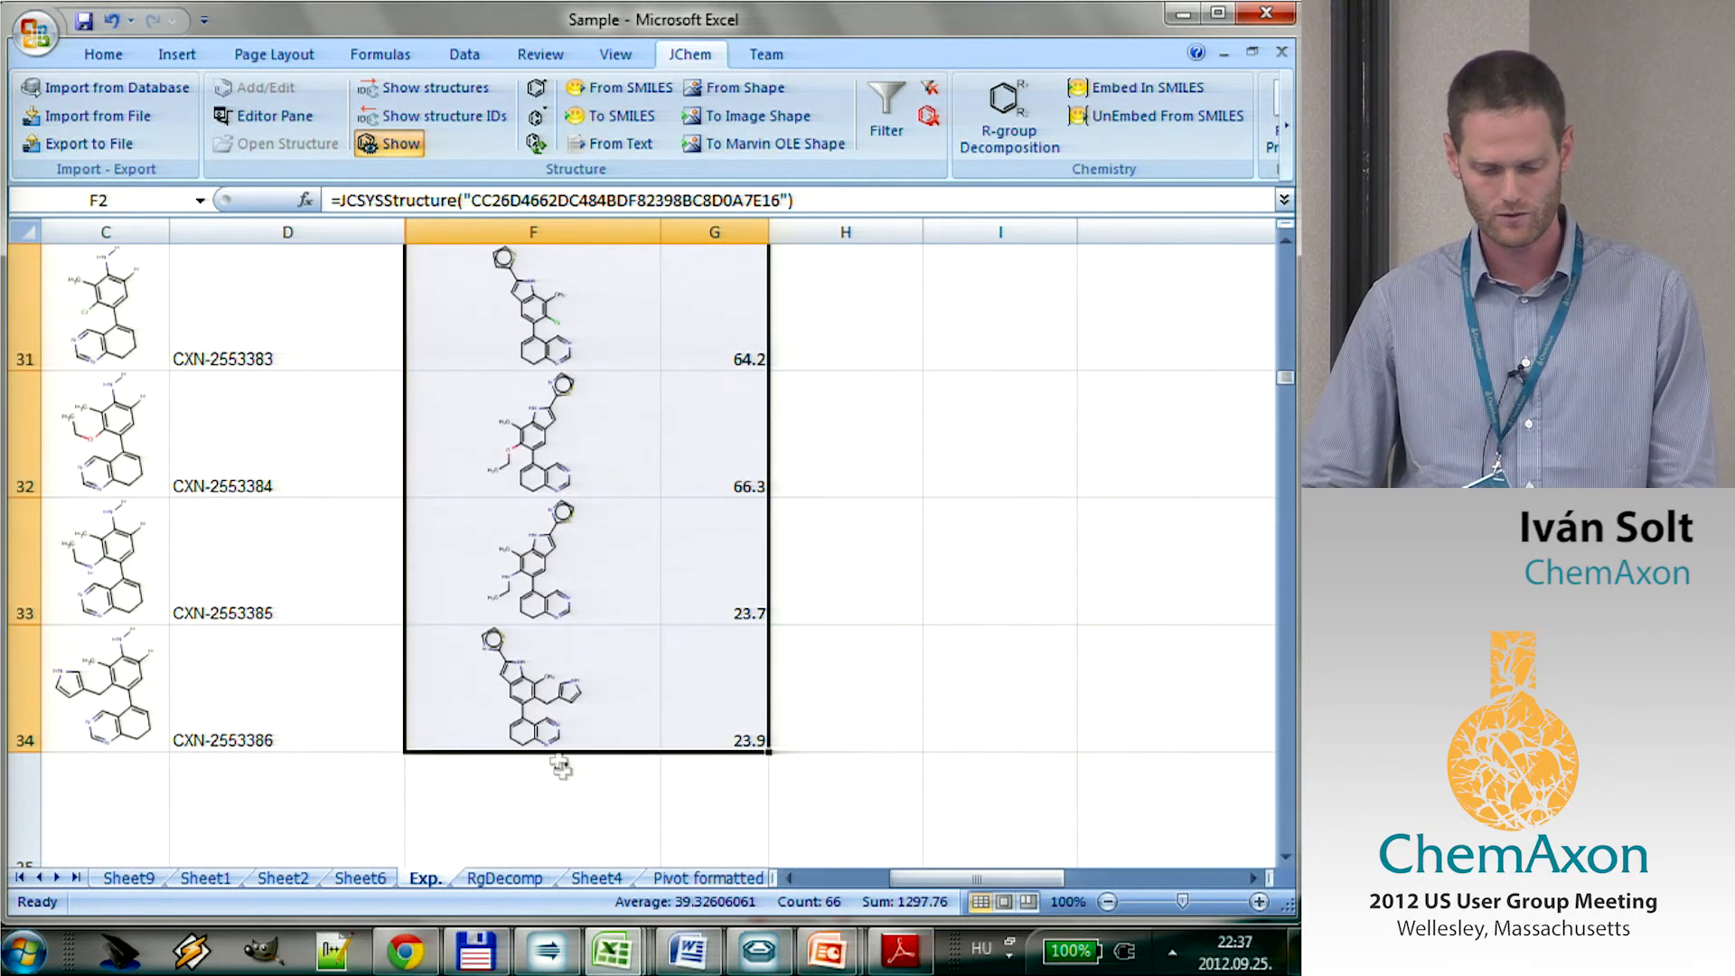
left_click(560, 721)
key("ctrl+shift+Up")
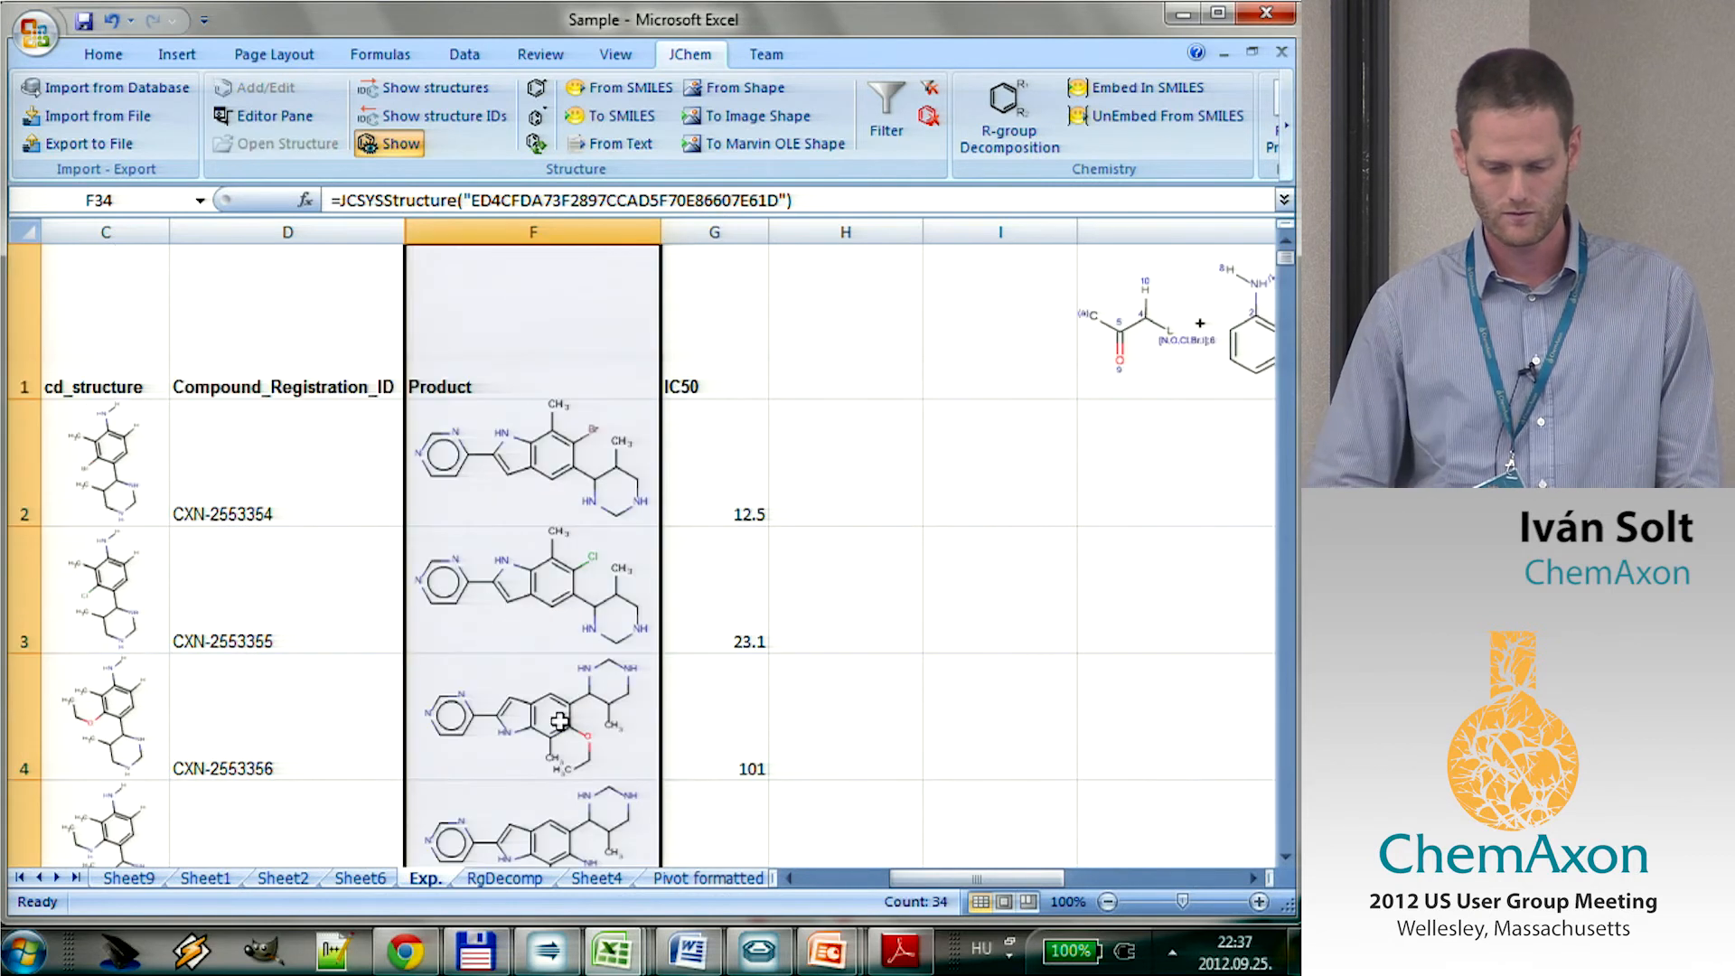
key("shift+Down")
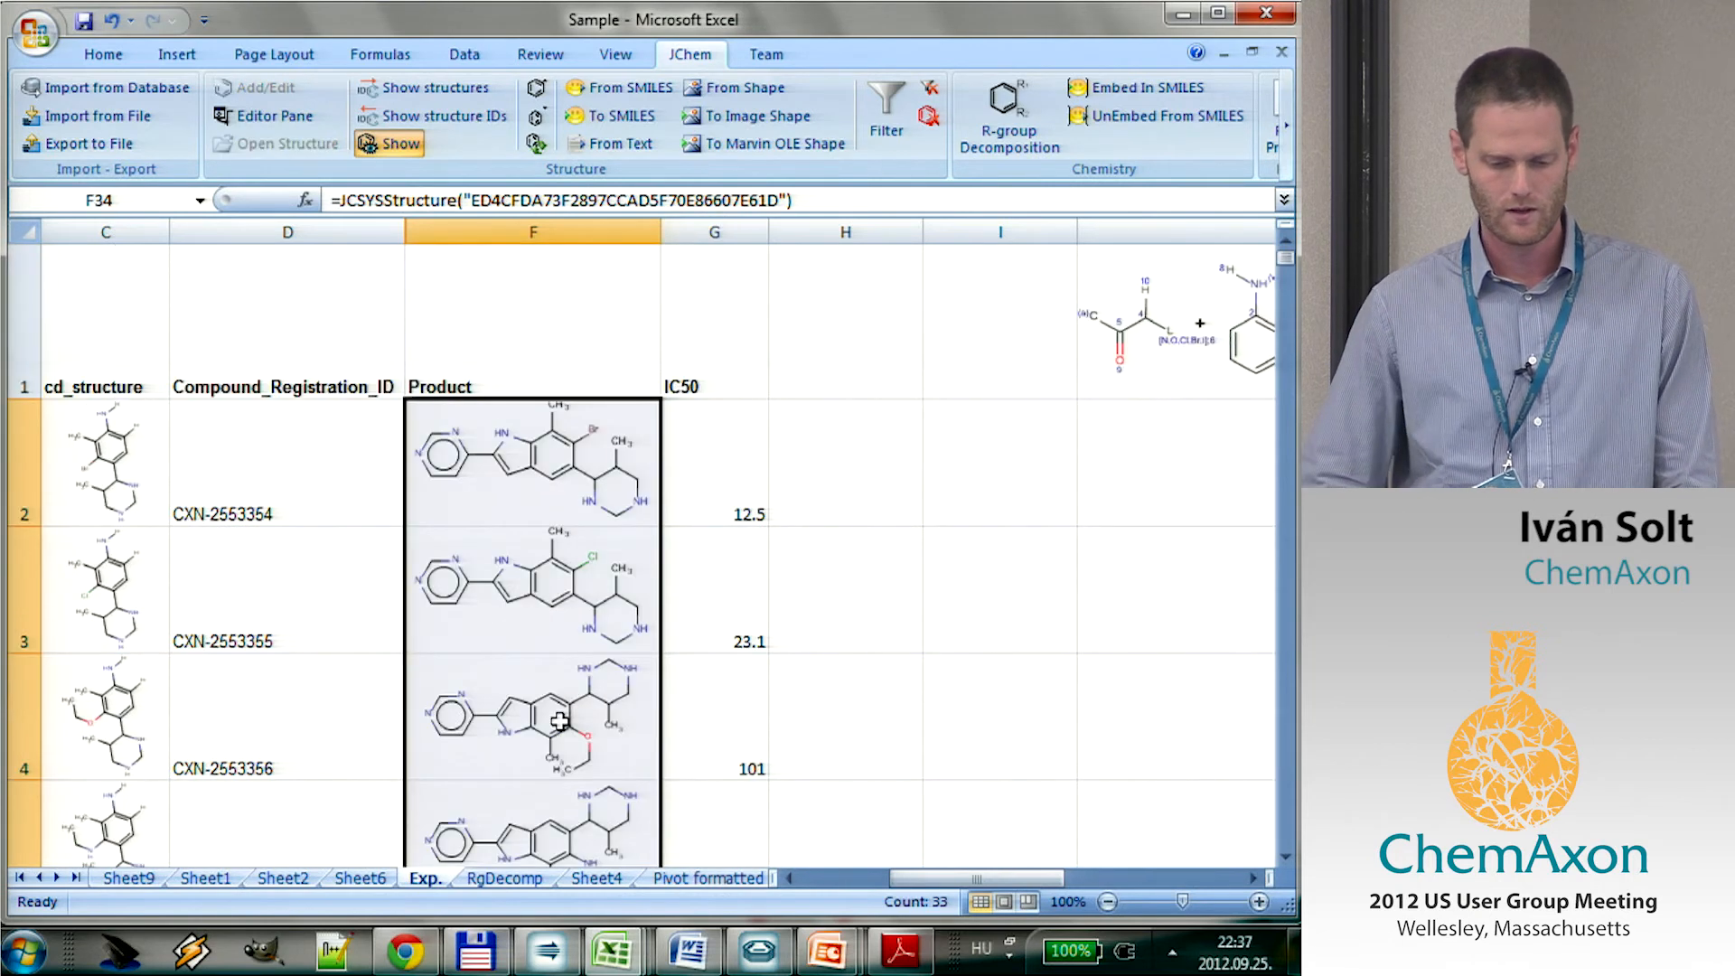
left_click(639, 122)
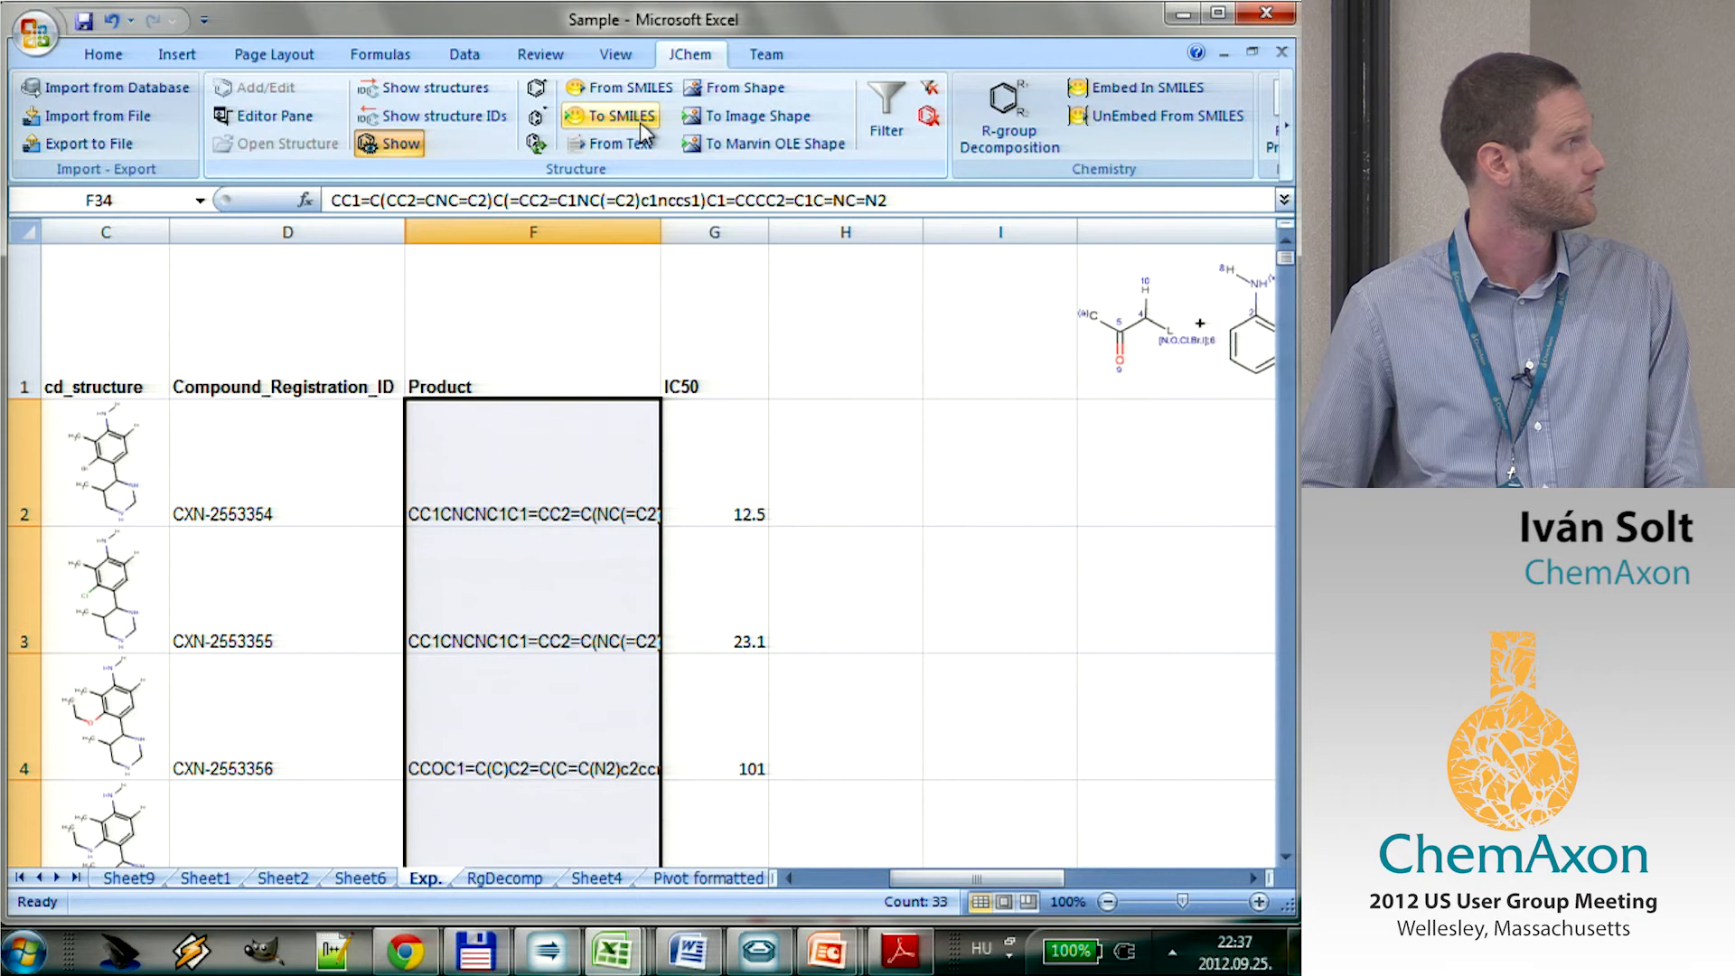
Copy the Product SMILES with their IC50 values into a new worksheet starting at A1, and widen column A.
key("shift+Right")
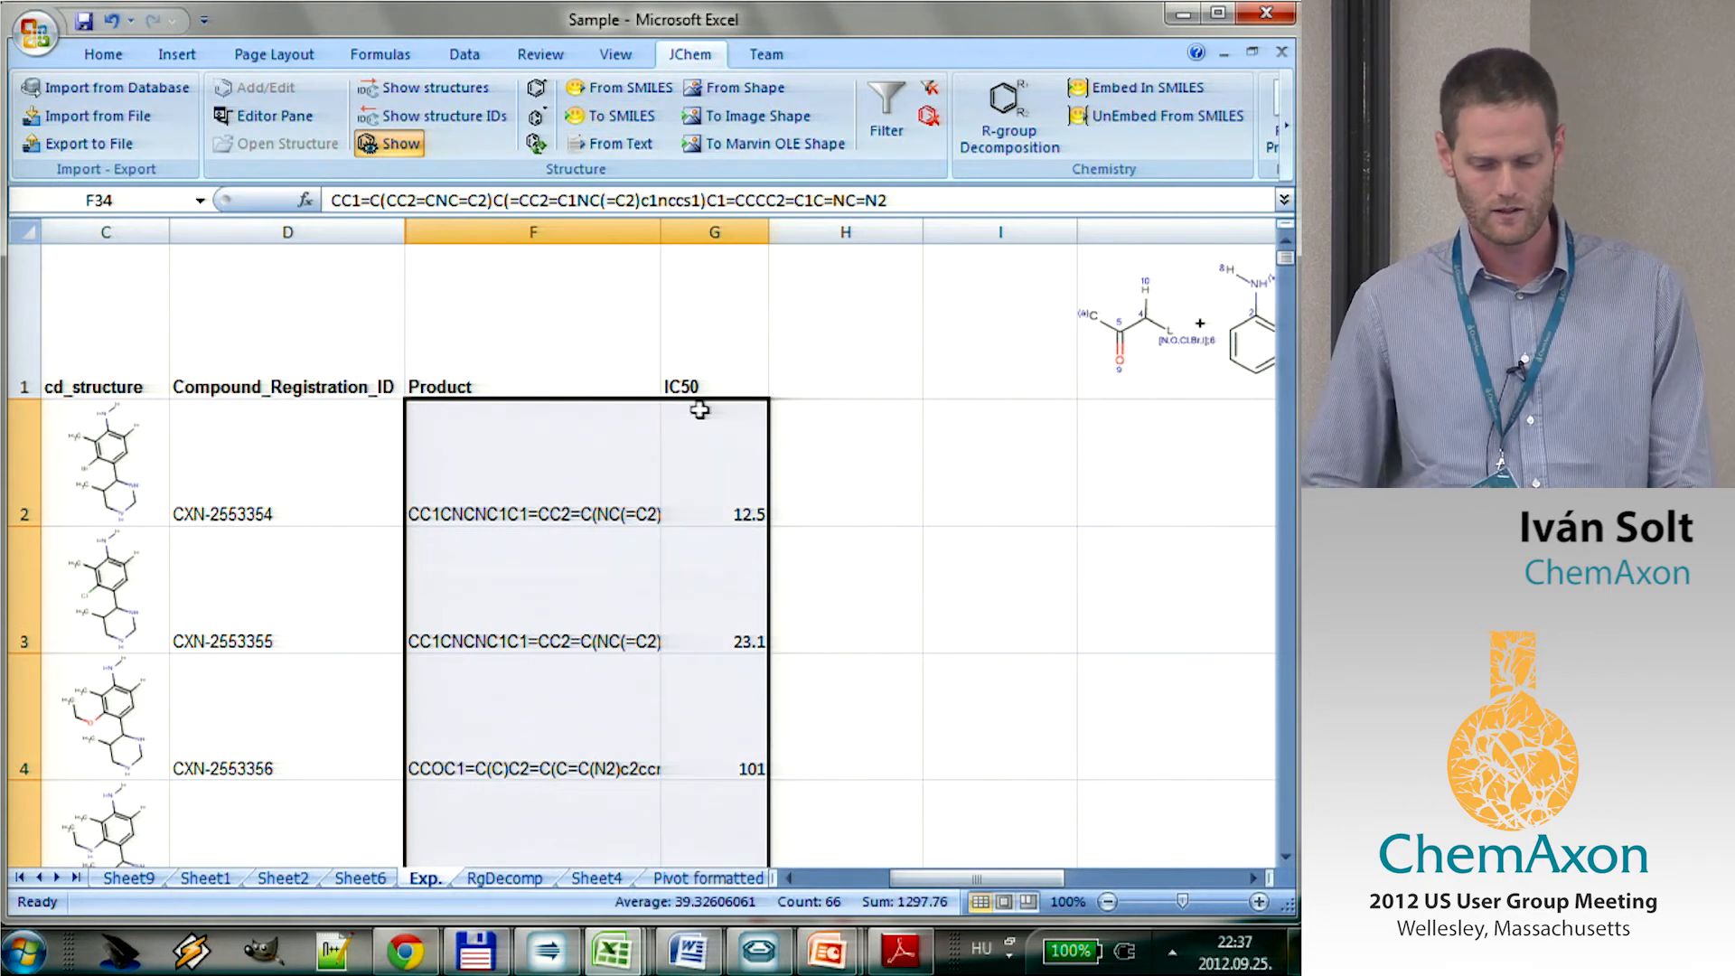
key("ctrl+c")
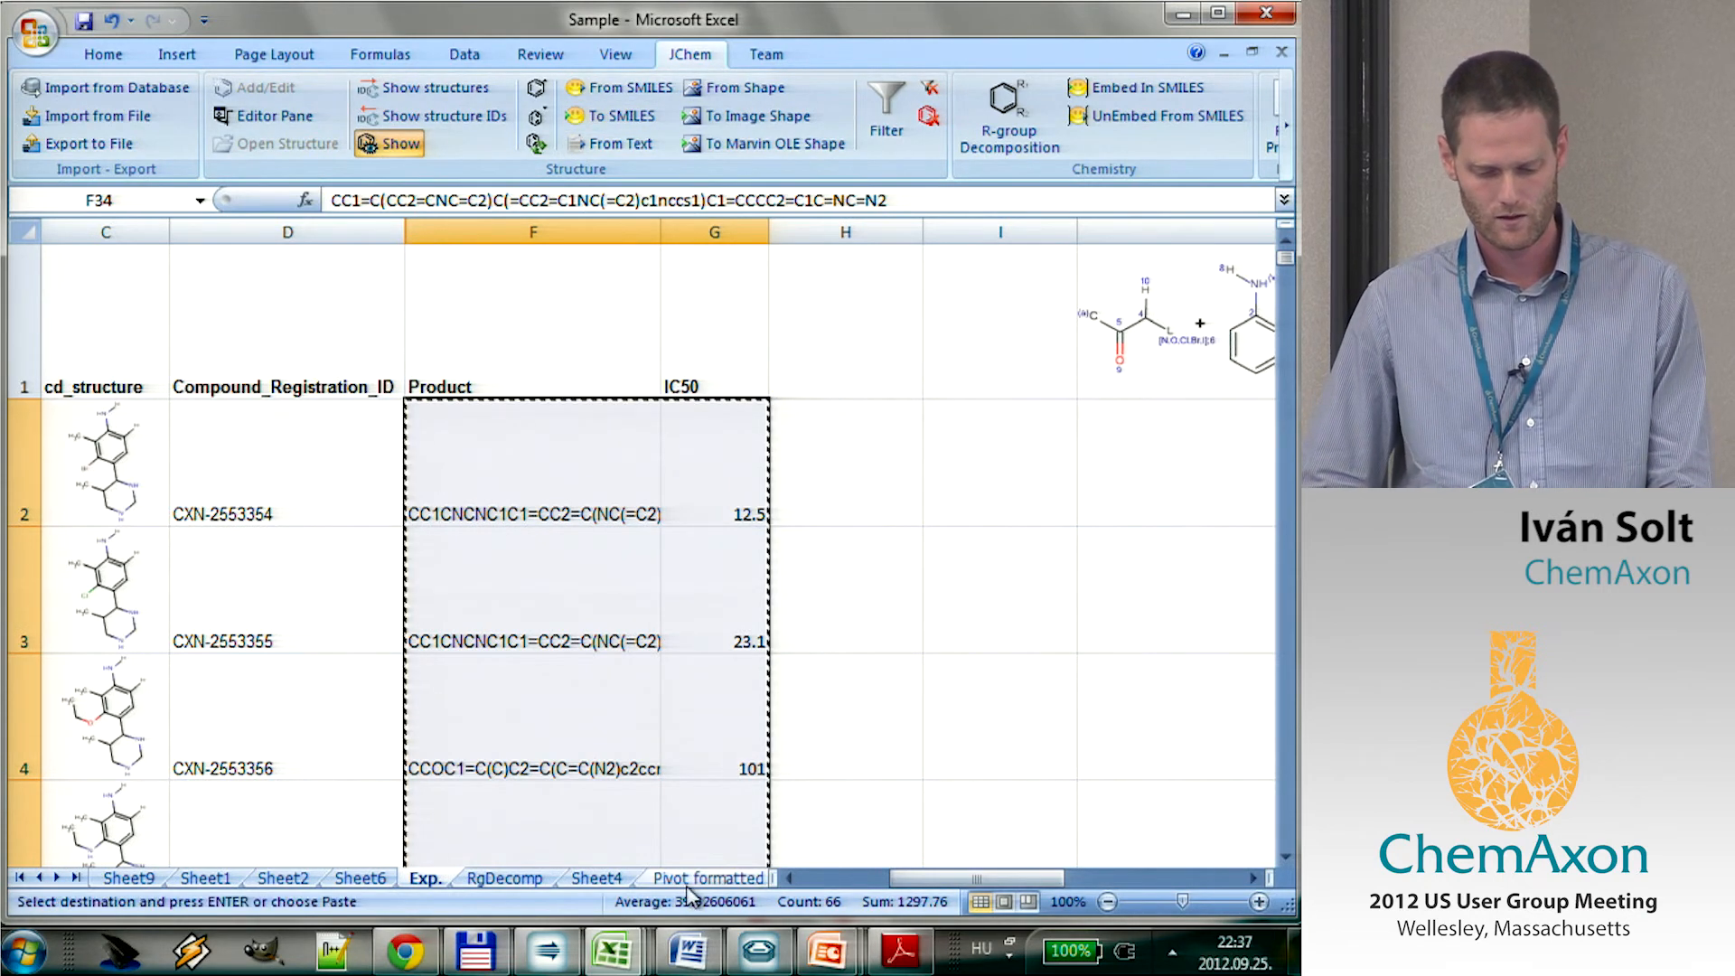
left_click(57, 876)
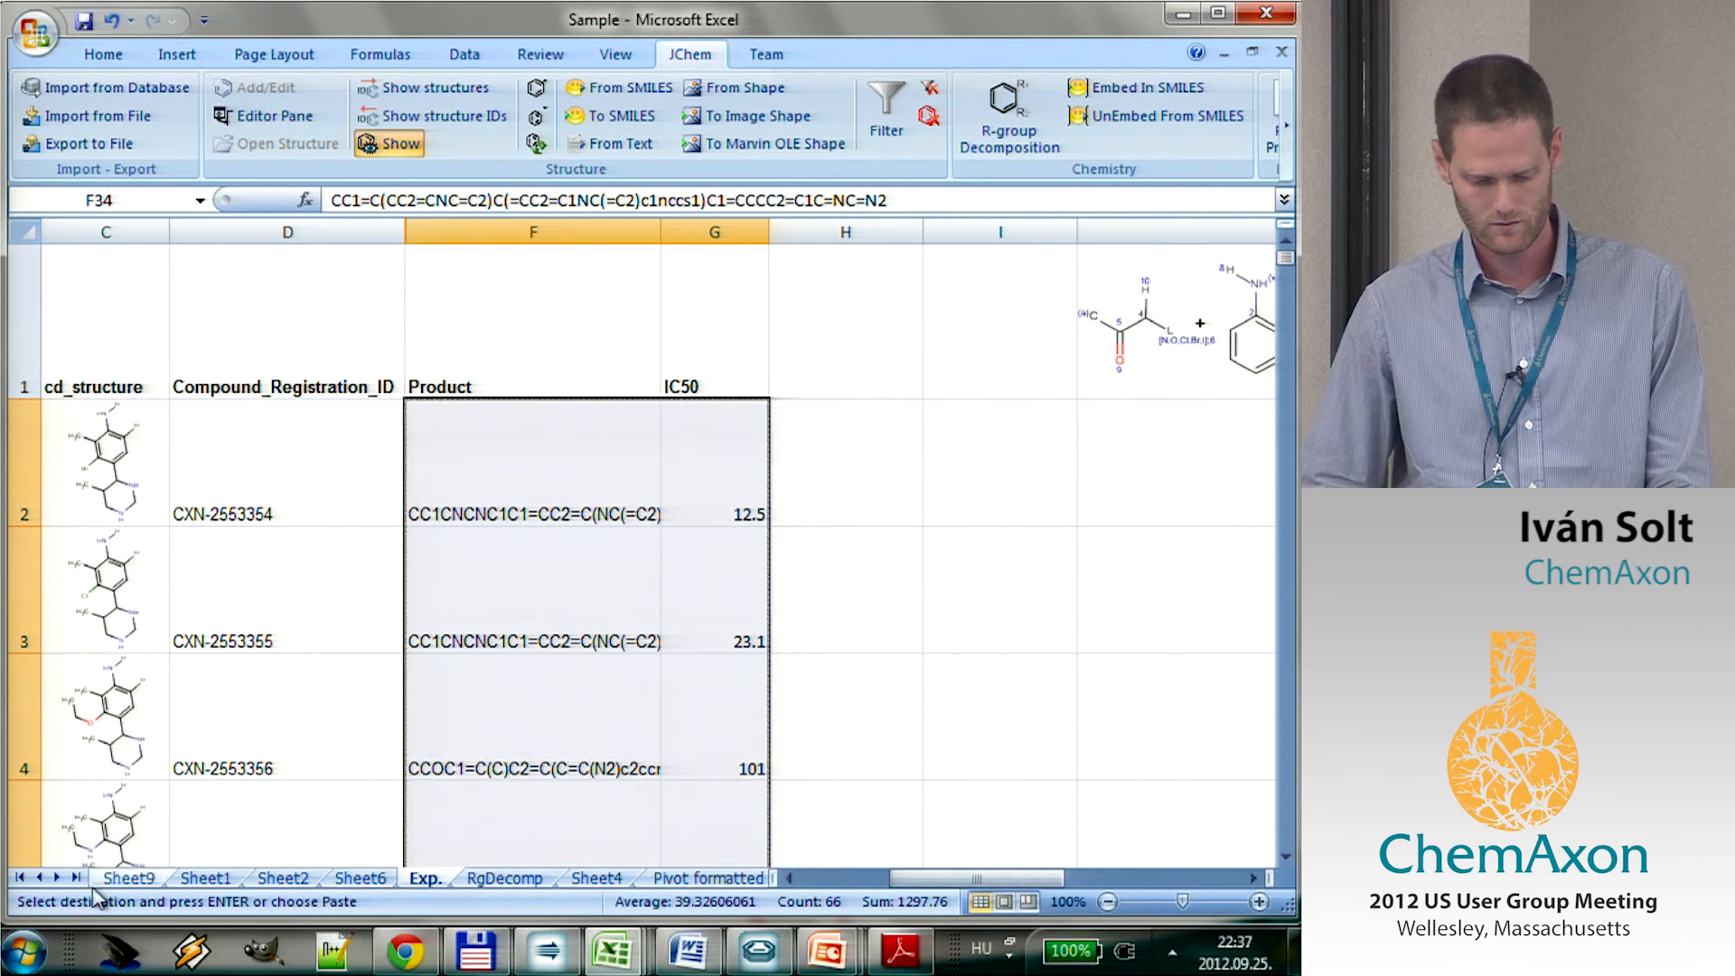
left_click(57, 877)
left_click(57, 876)
left_click(57, 876)
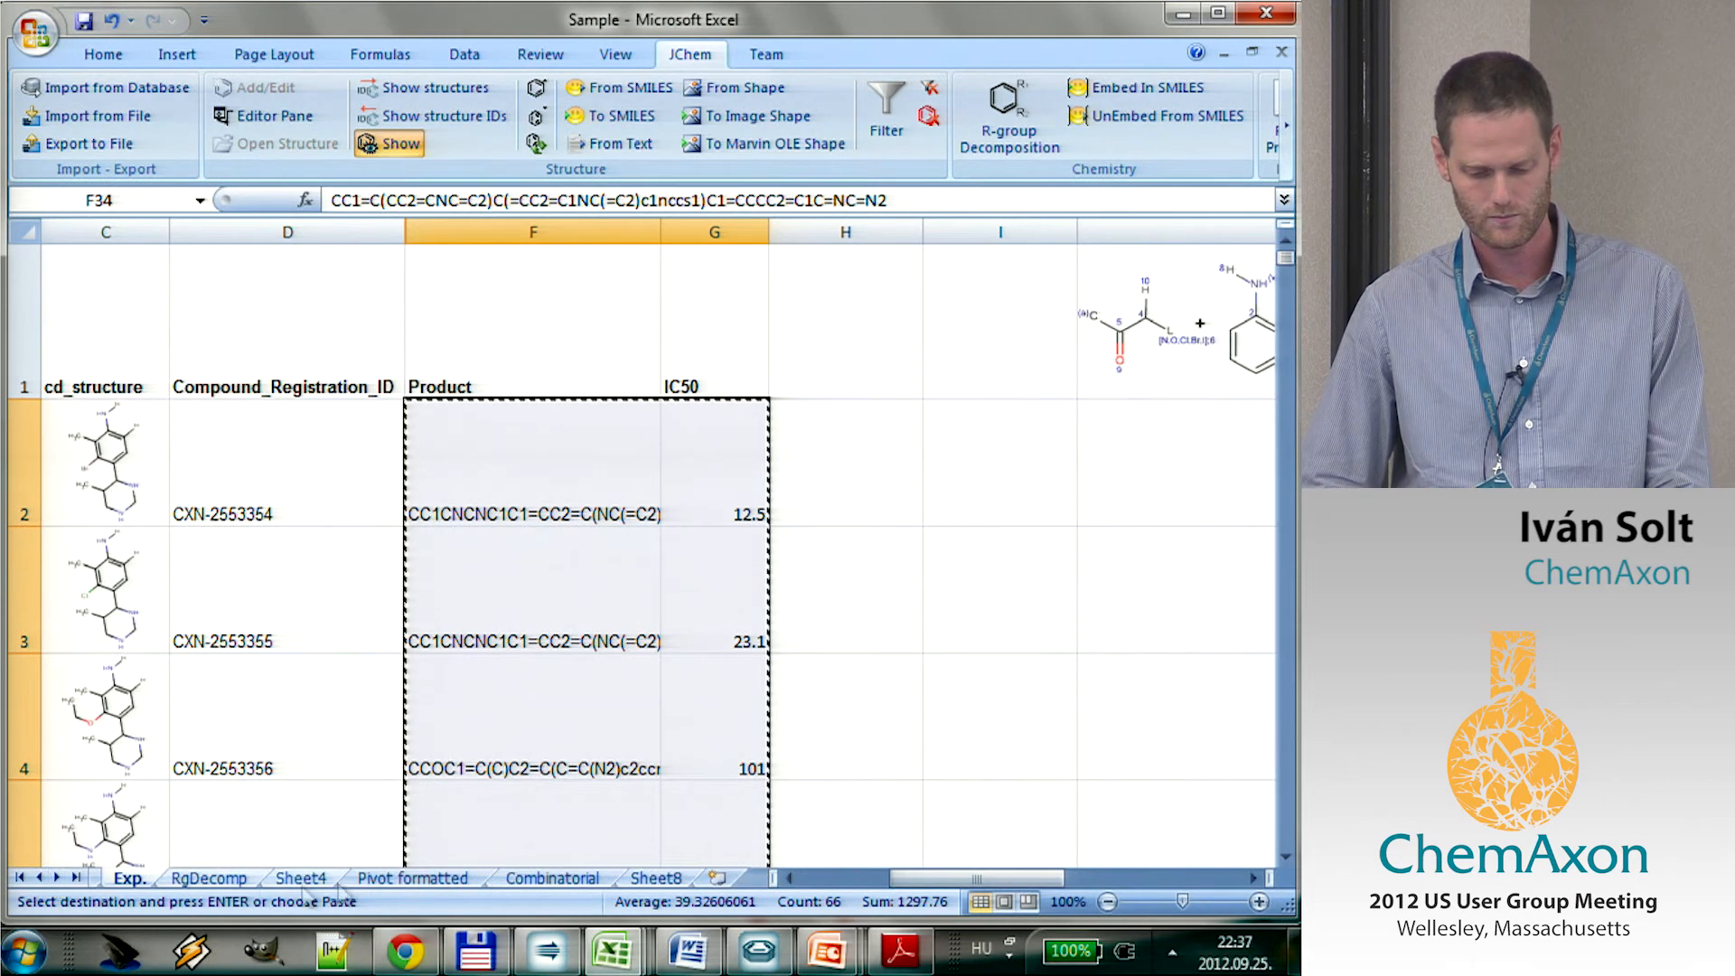
left_click(717, 878)
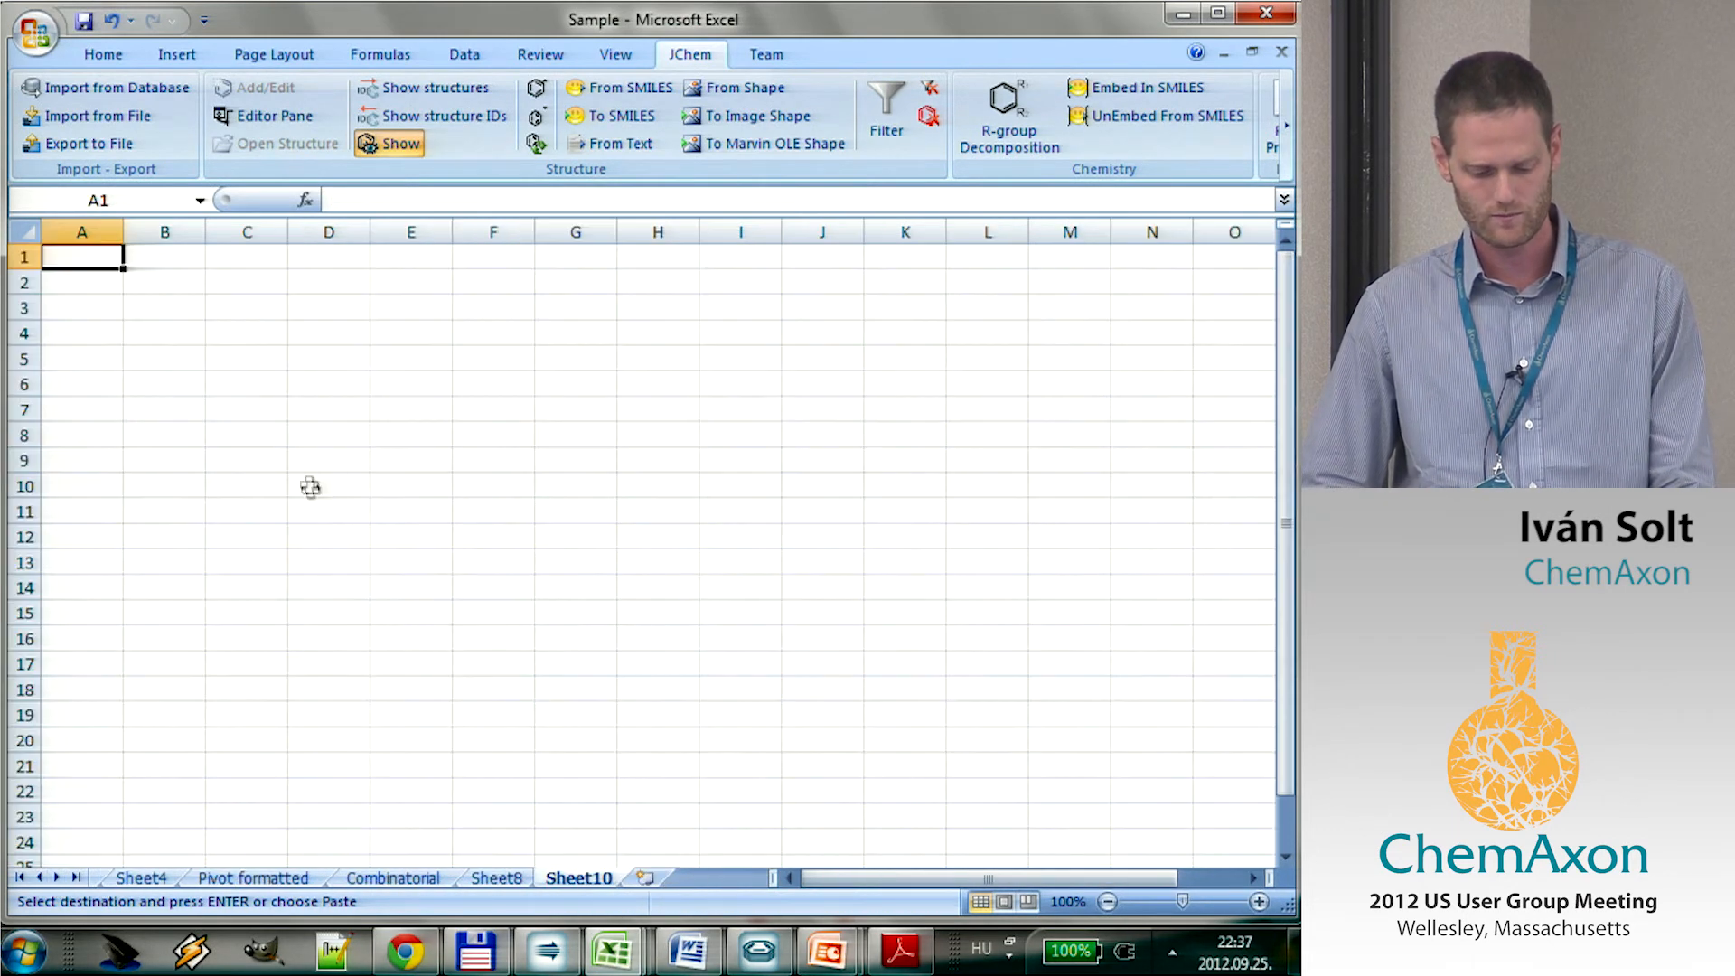
key("ctrl+v")
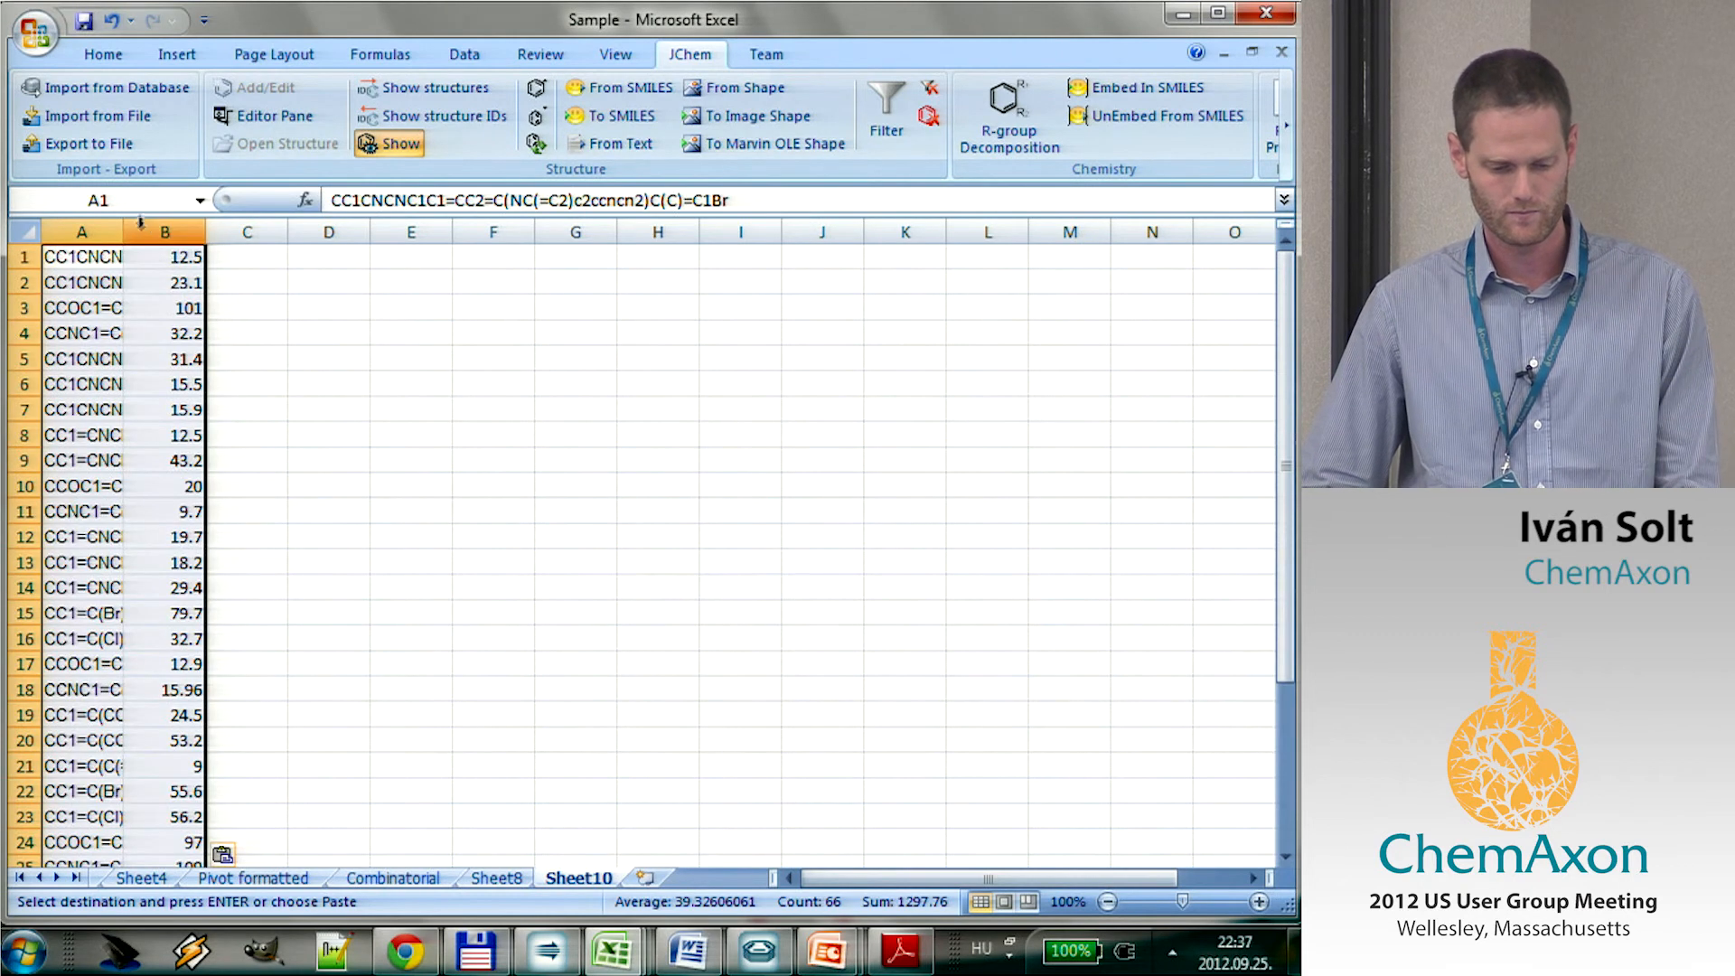
left_click_drag(122, 239, 325, 239)
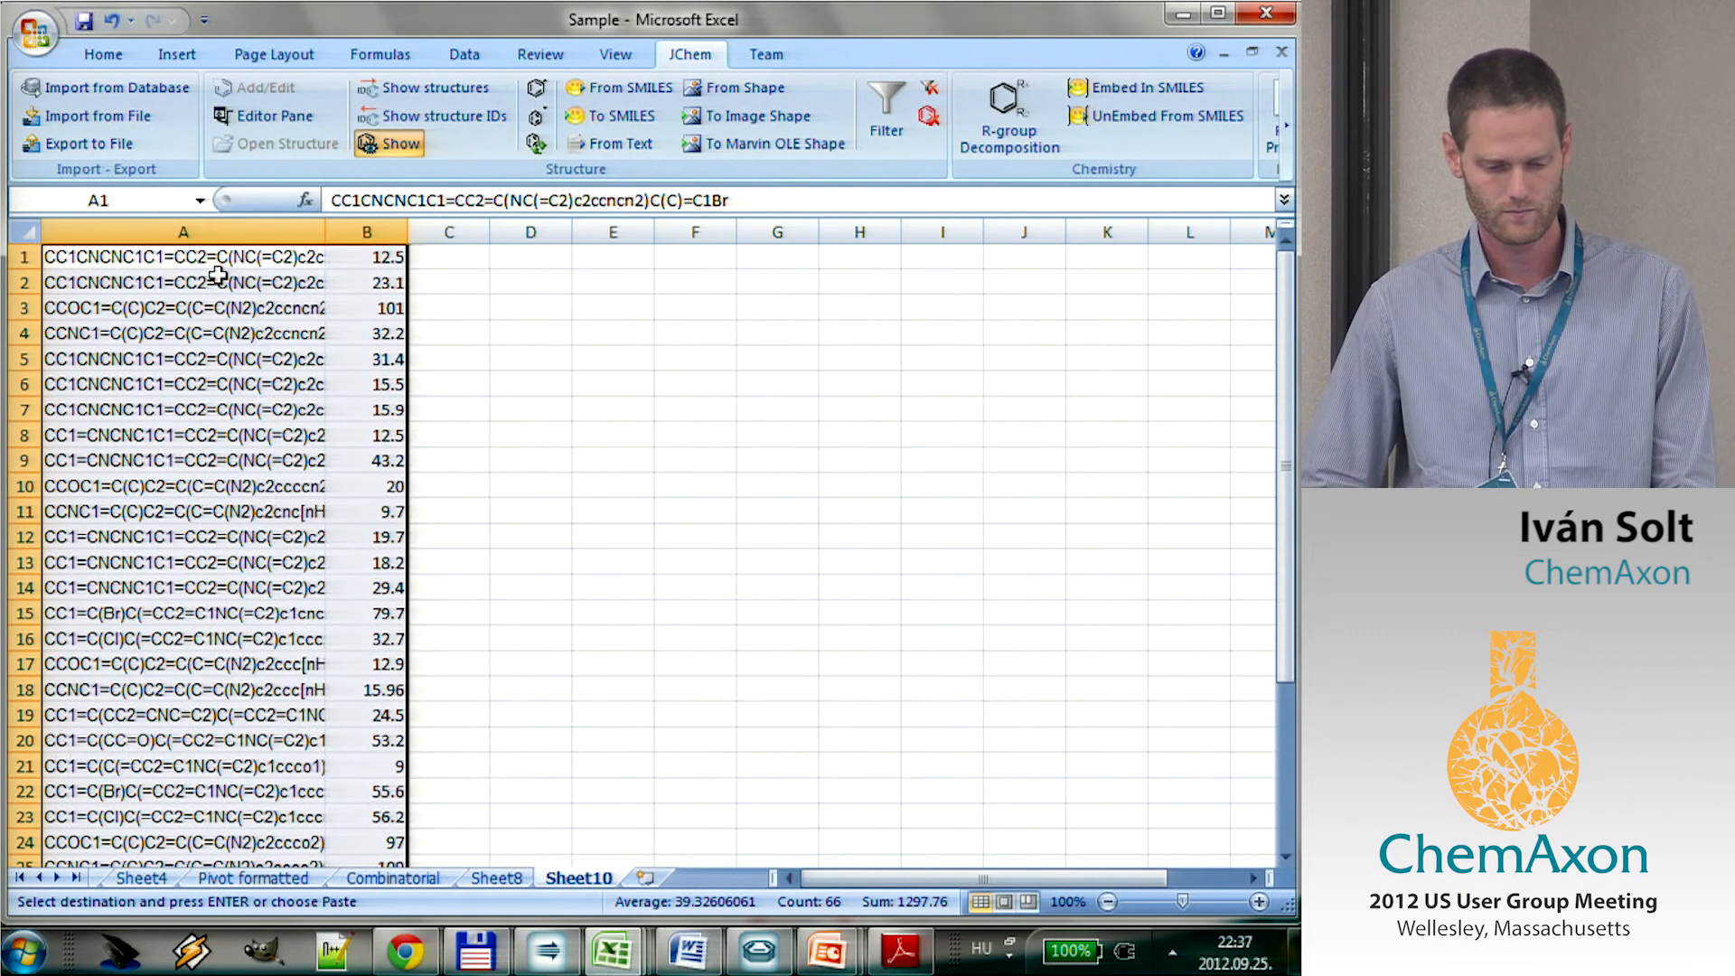
Insert a header row above the pasted data, labelling column A "Str" and column B "IC50".
left_click(22, 257)
right_click(24, 256)
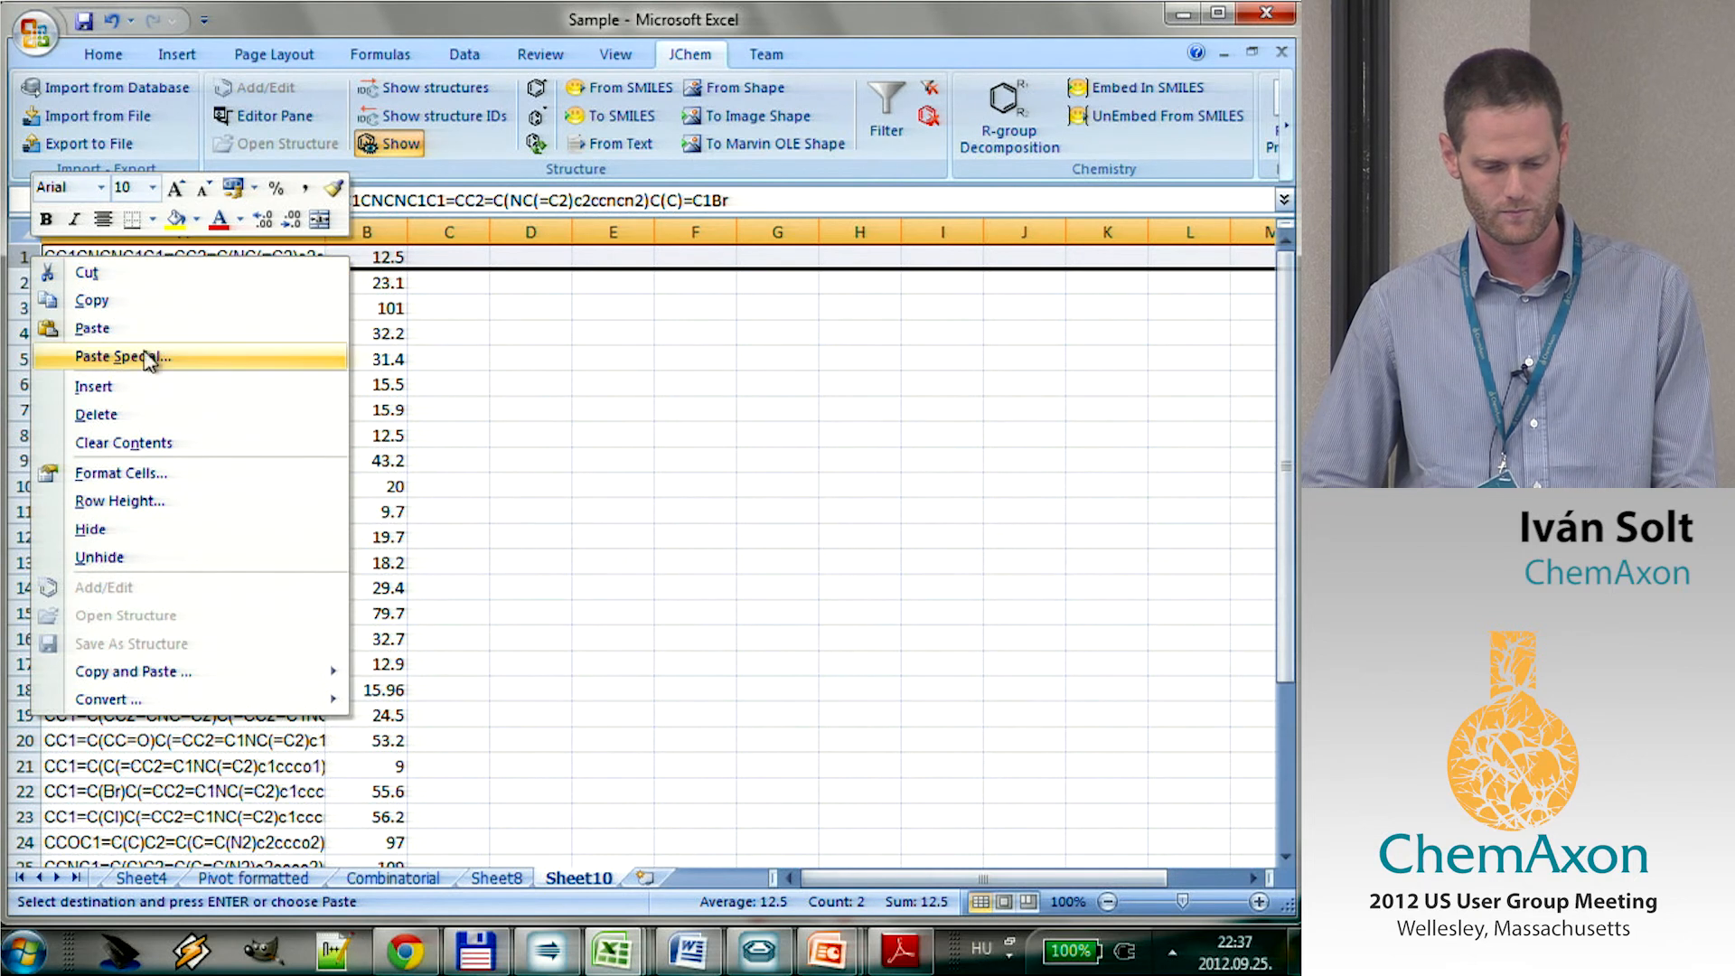
left_click(93, 386)
left_click(145, 257)
type("Str")
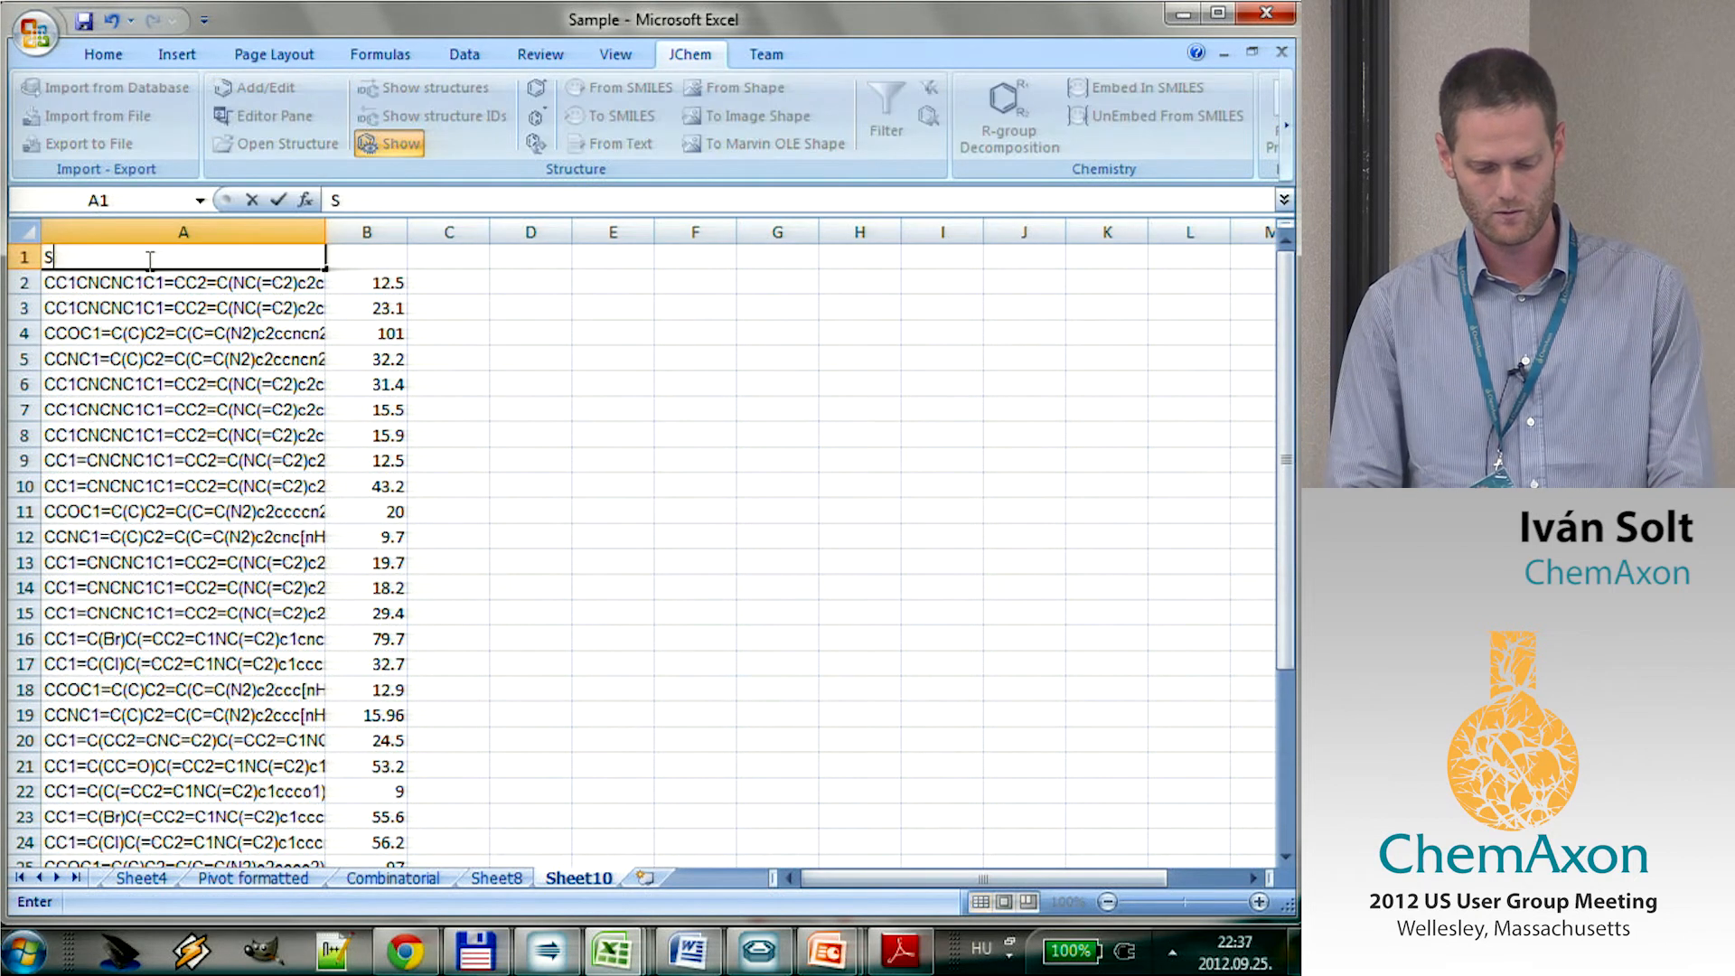
key("Return")
key("Up")
key("Right")
type("IC50")
key("Return")
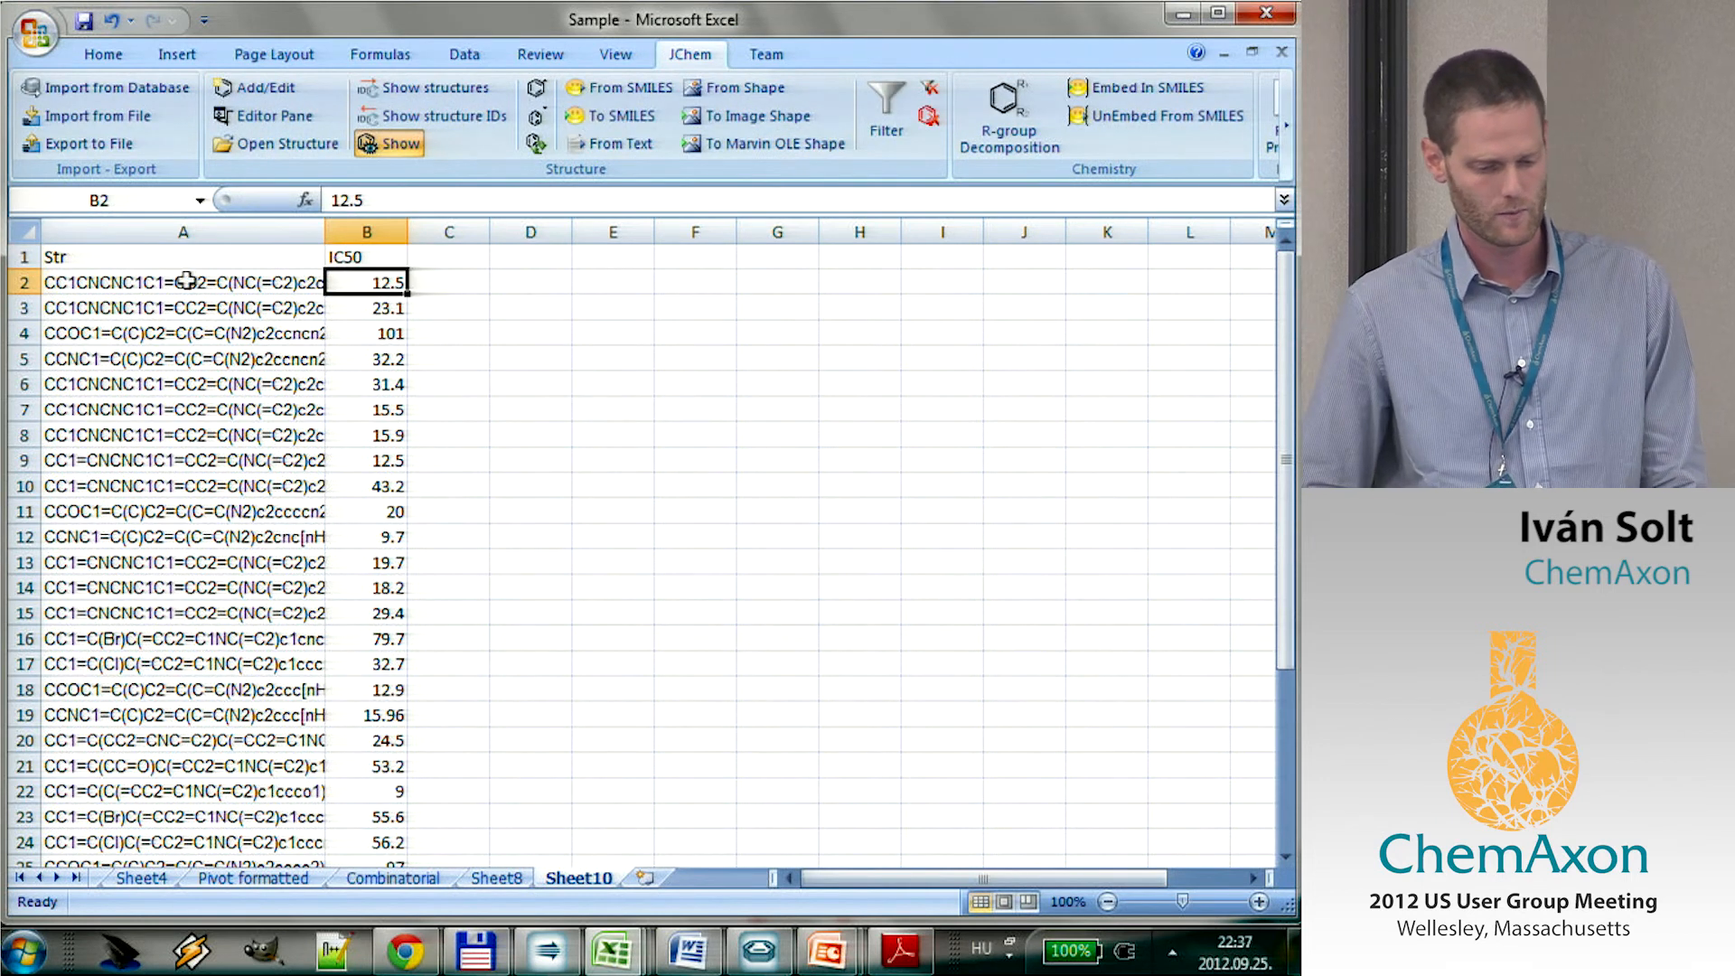
Convert all SMILES strings in A2:A34 back into chemical structures.
left_click(185, 282)
key("ctrl+shift+Down")
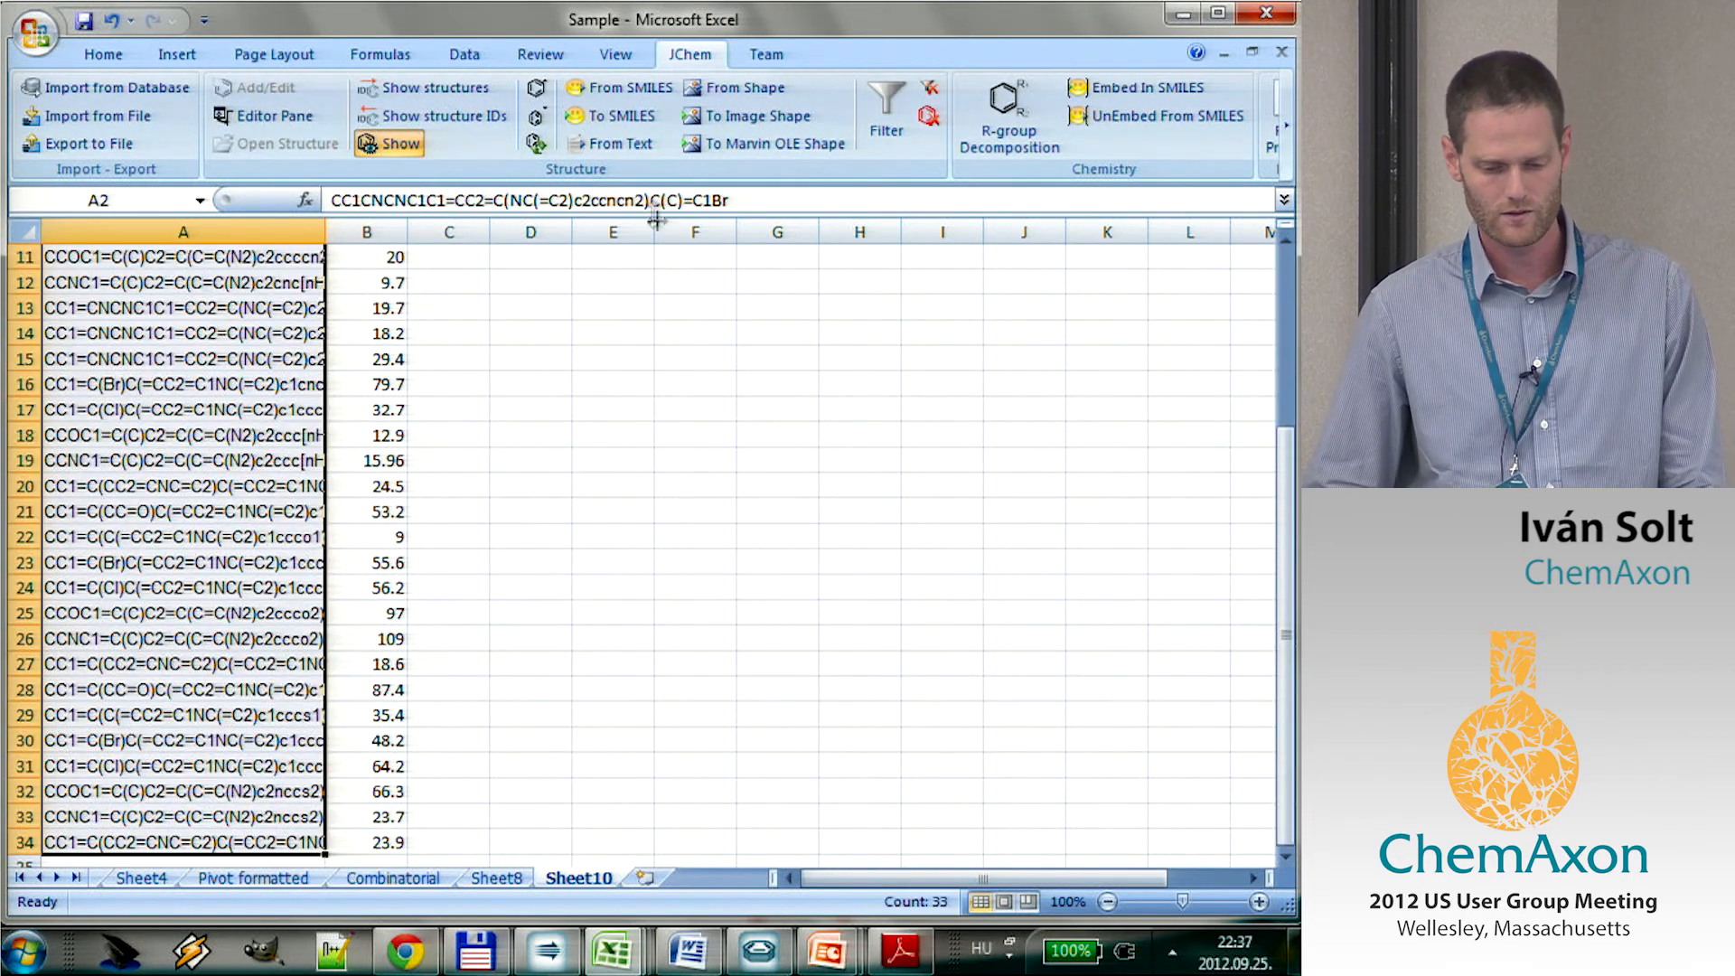
left_click(630, 87)
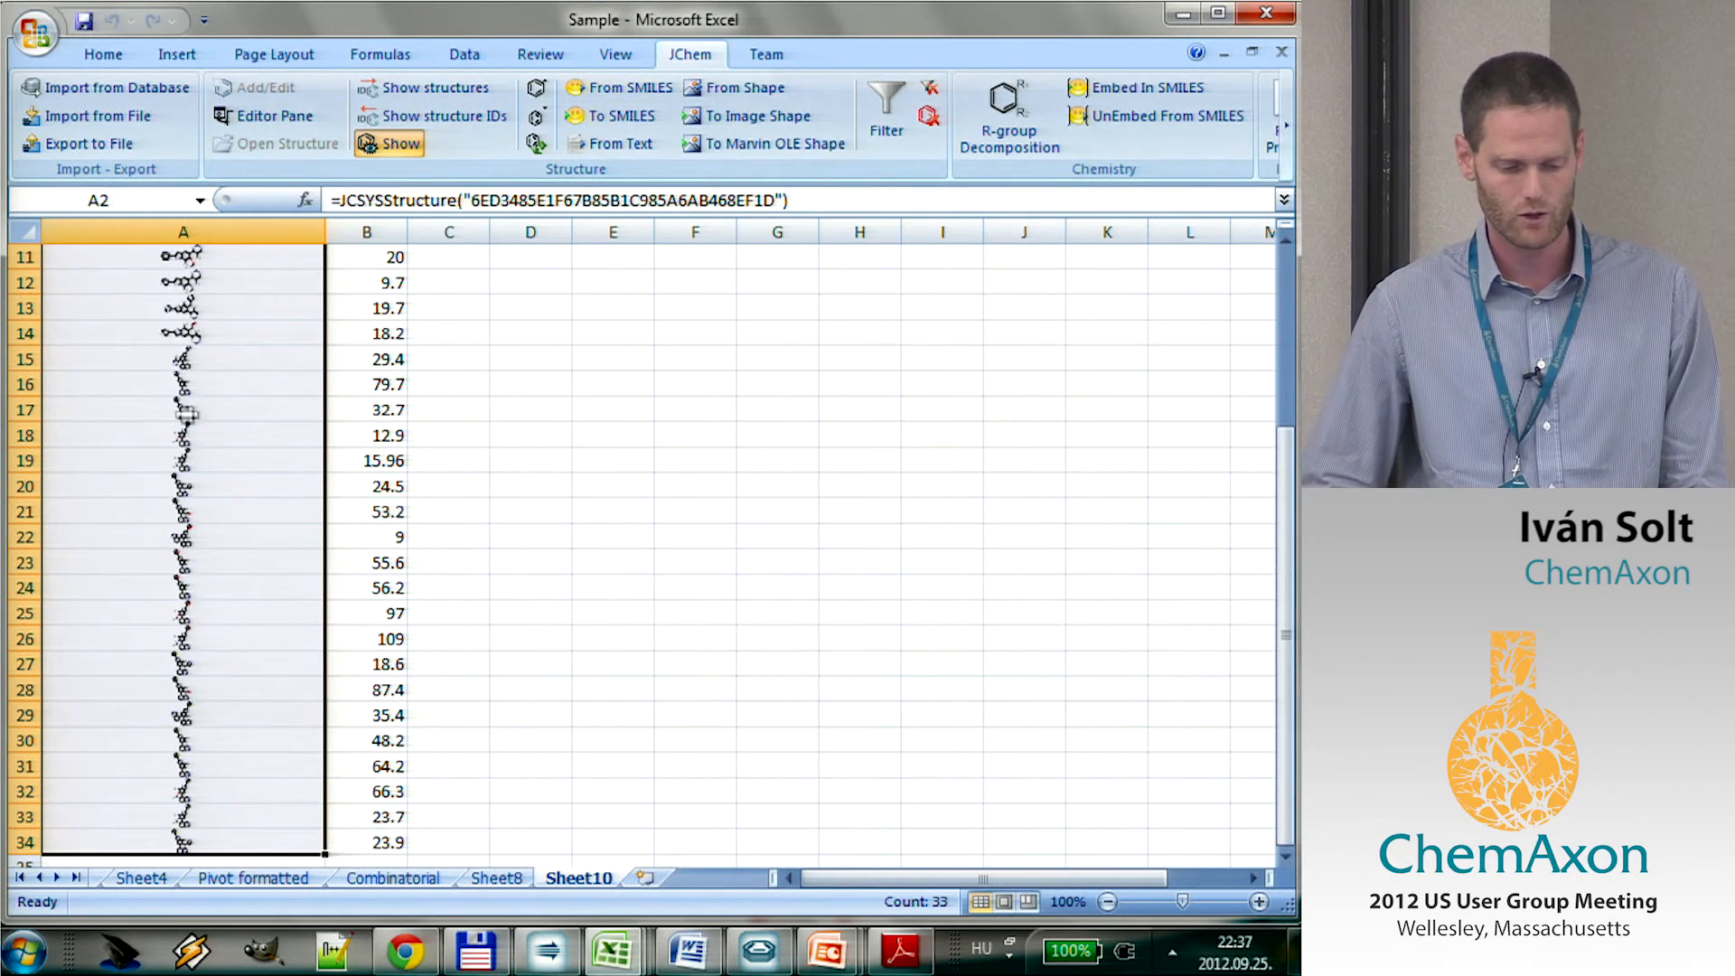
scroll(271, 380, "up", 4)
Increase the height of all rows in the sheet so the structures are drawn larger.
left_click(171, 283)
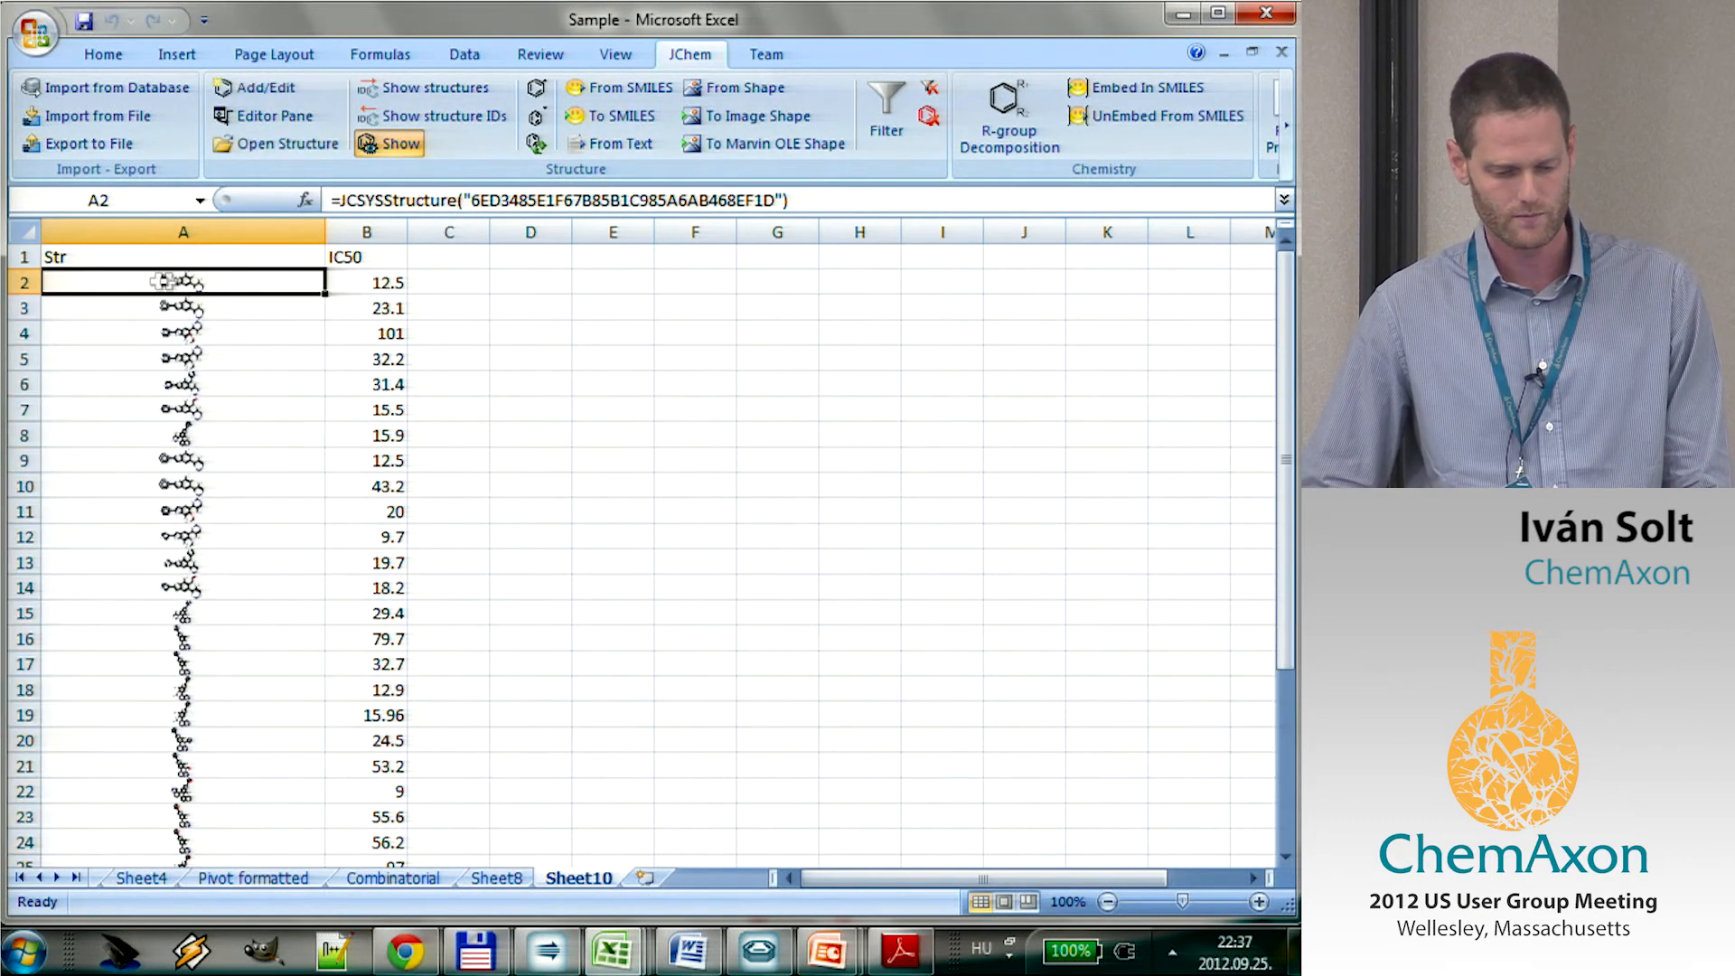
left_click(25, 231)
left_click_drag(19, 282, 31, 339)
Run R-group decomposition of Sheet10's Str column with the indole R1–R3 query, placing the results in new columns beside the target structures.
left_click(260, 389)
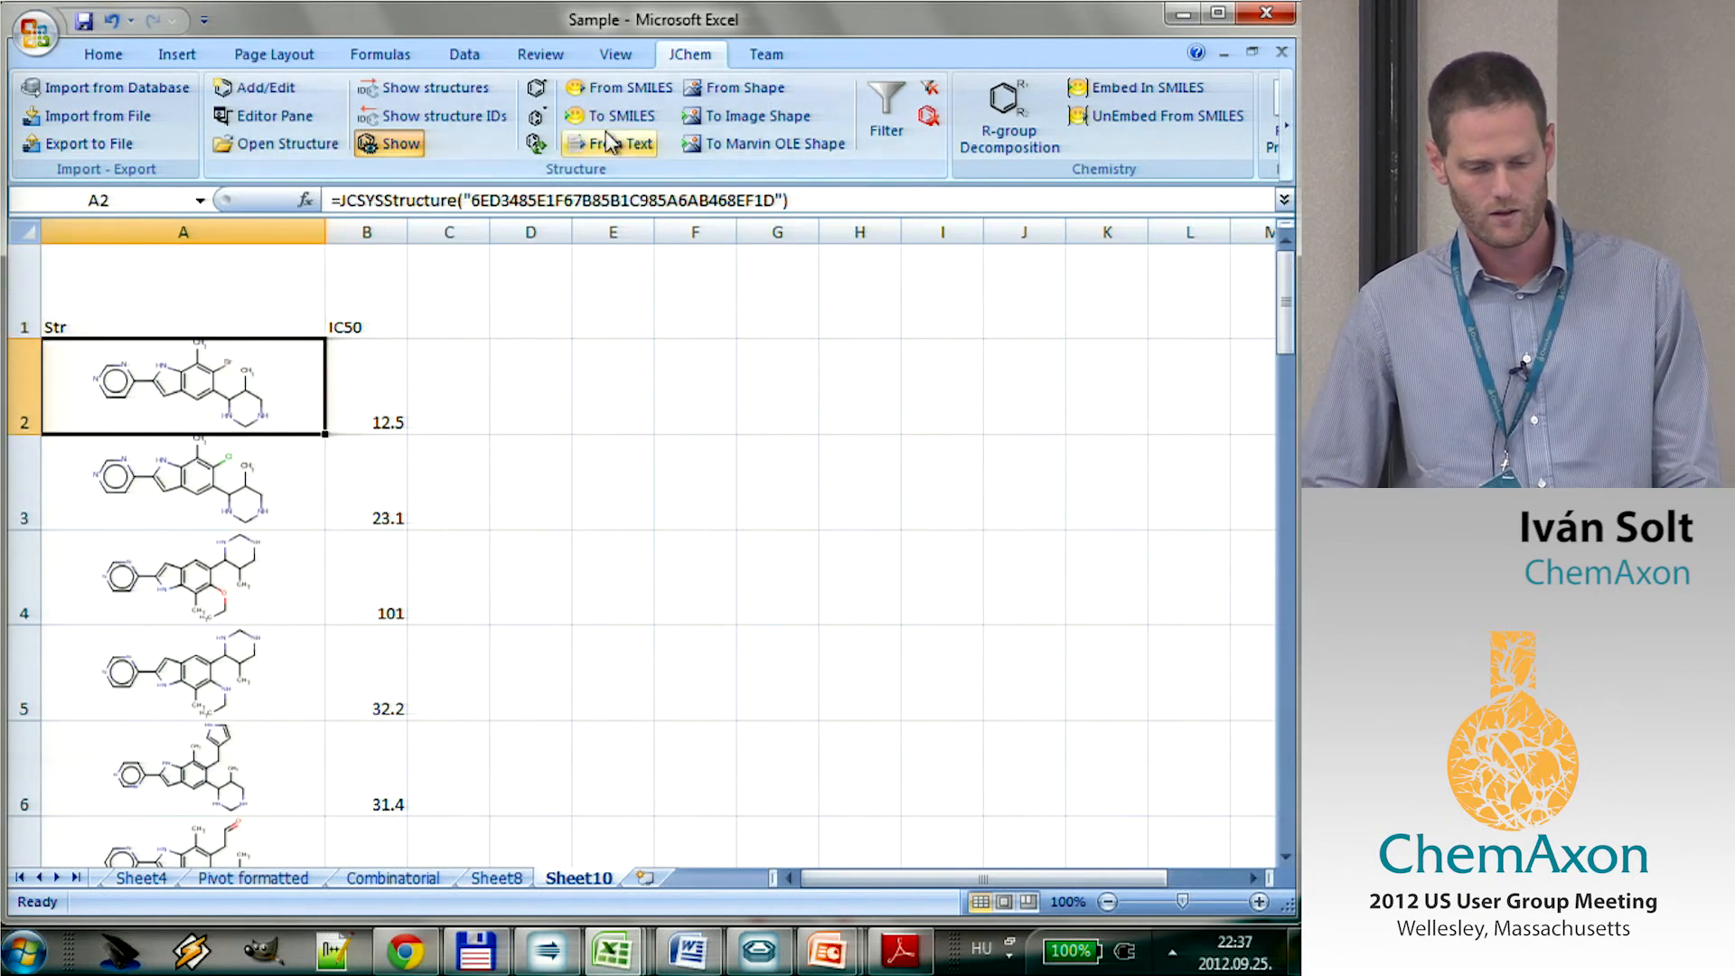
left_click(988, 115)
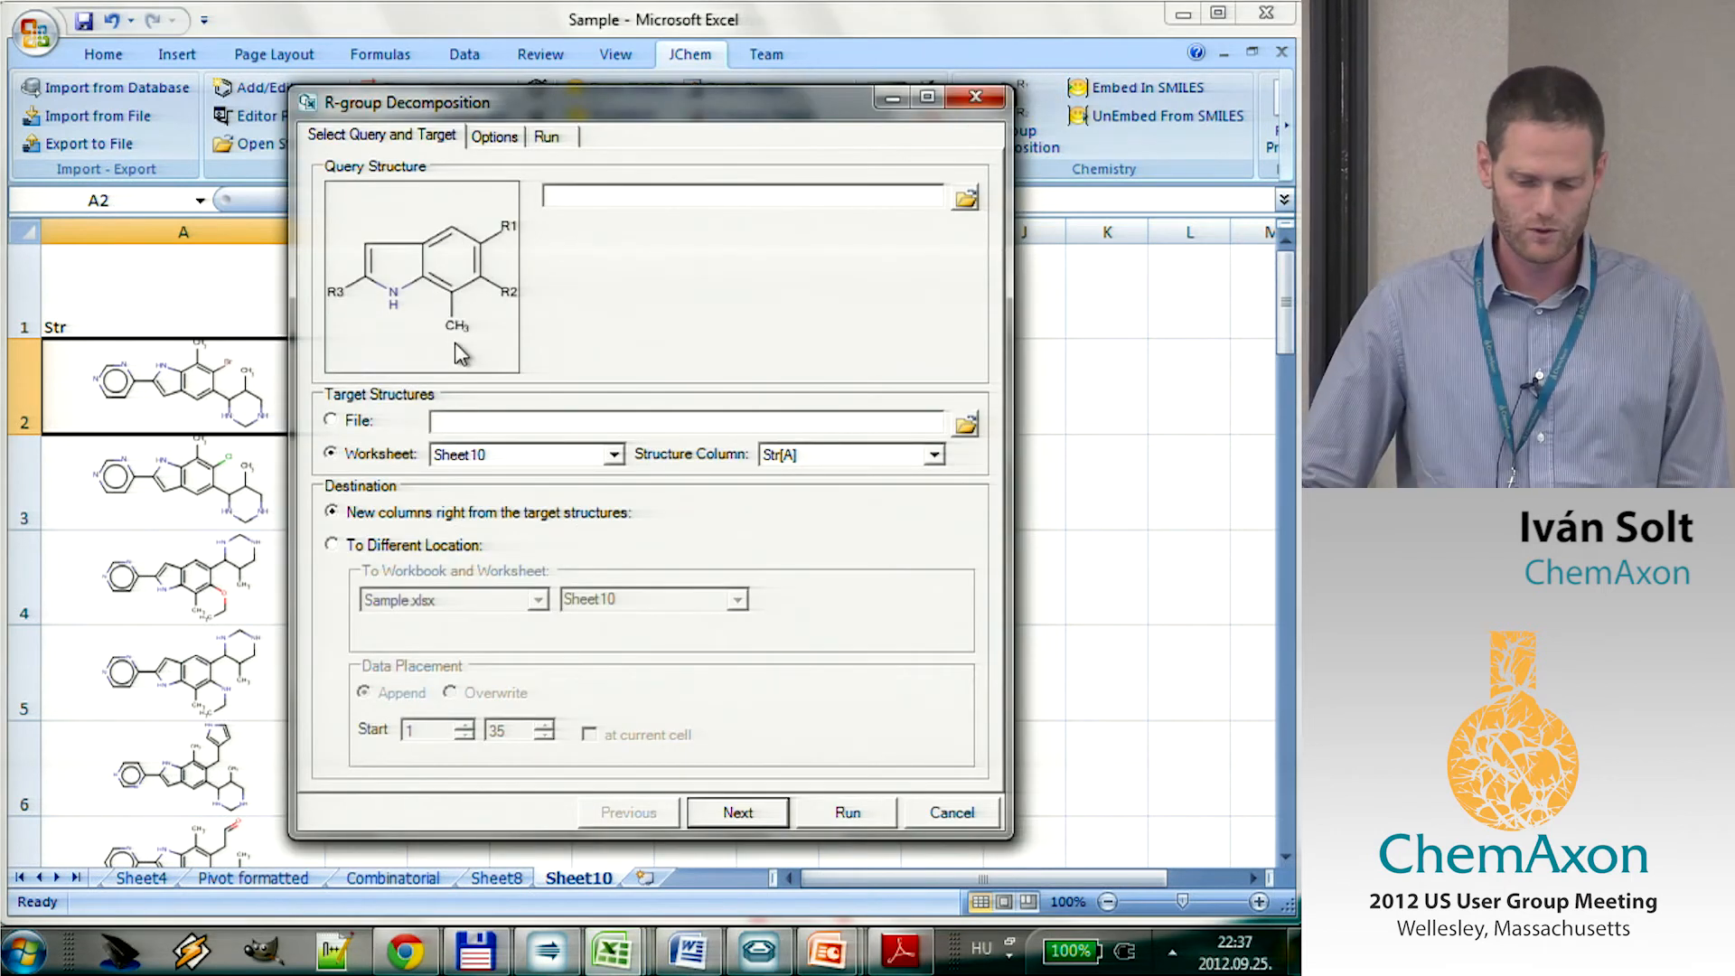
left_click(739, 812)
left_click(853, 813)
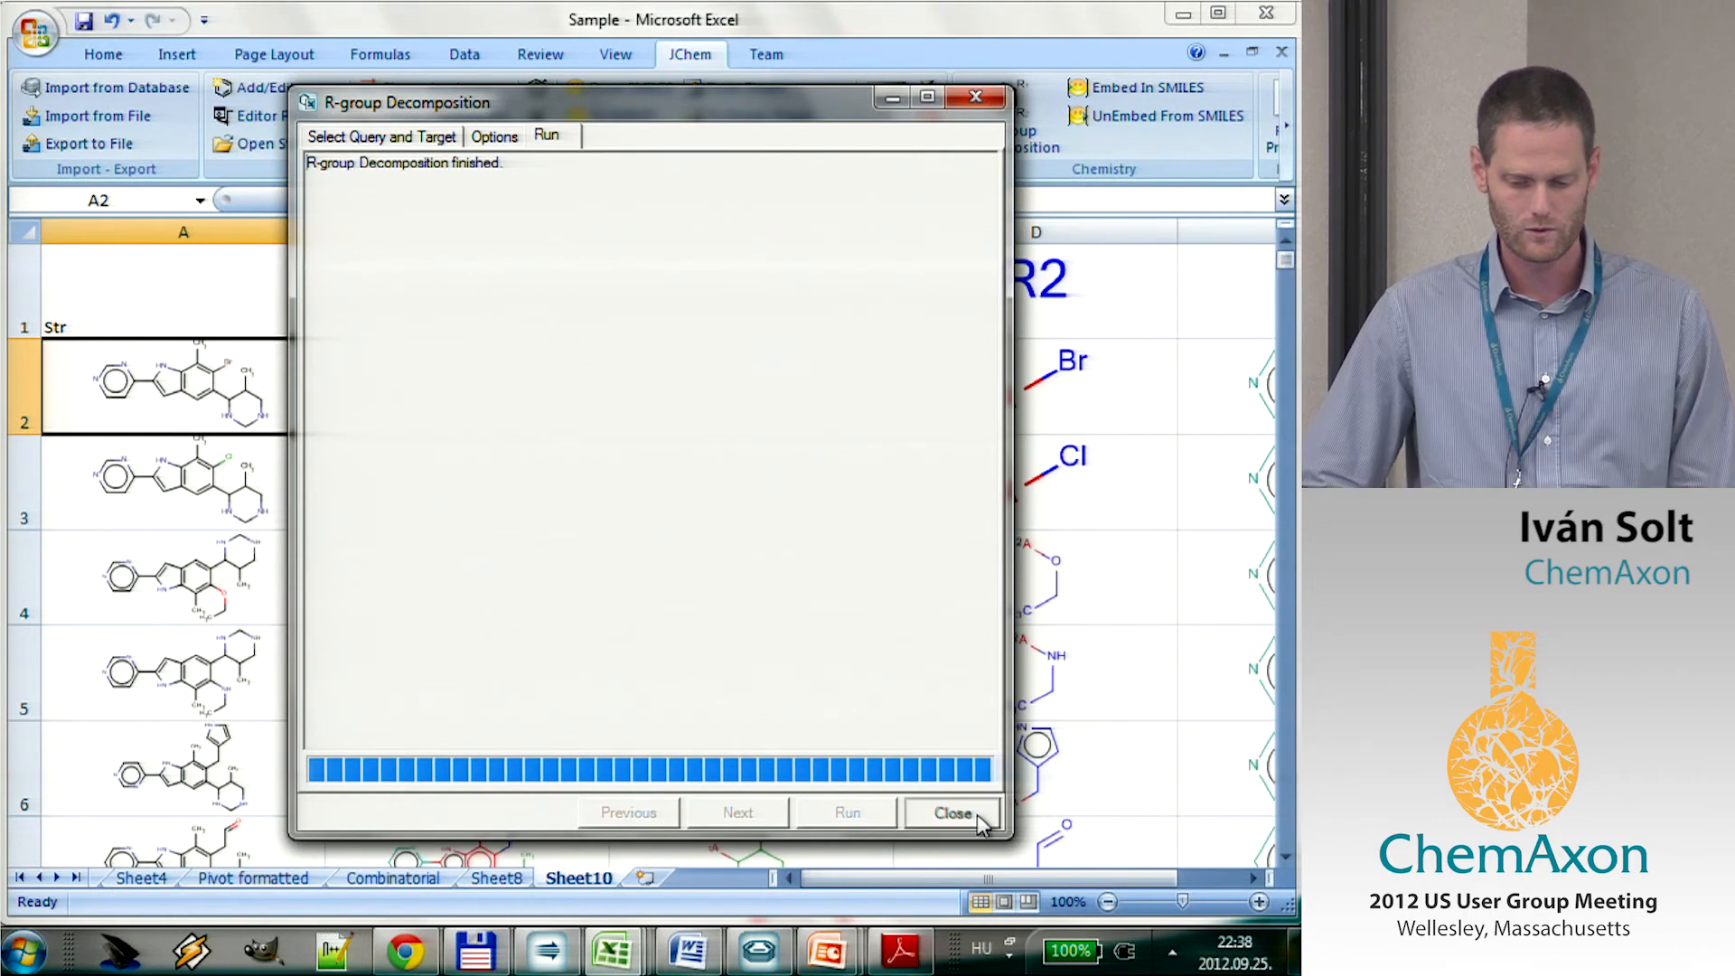
left_click(953, 812)
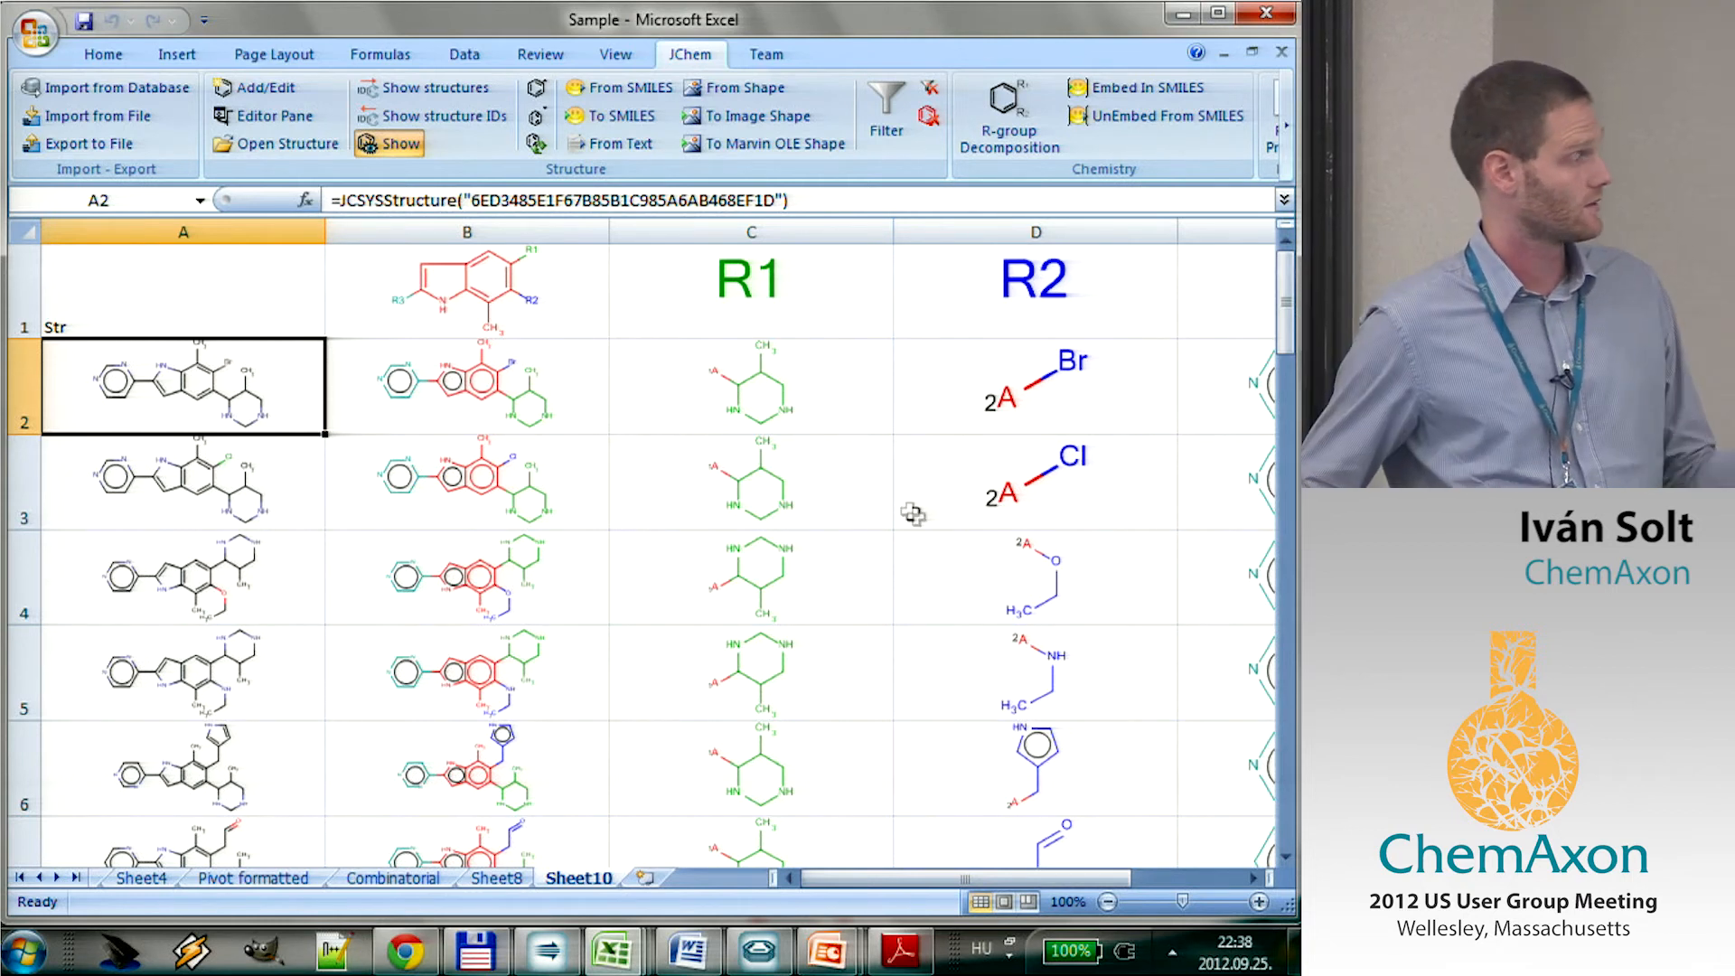
Try to create a PivotTable on a new worksheet from the R1, R2, R3 and IC50 columns, rows 2 to 34.
left_click_drag(857, 876, 907, 872)
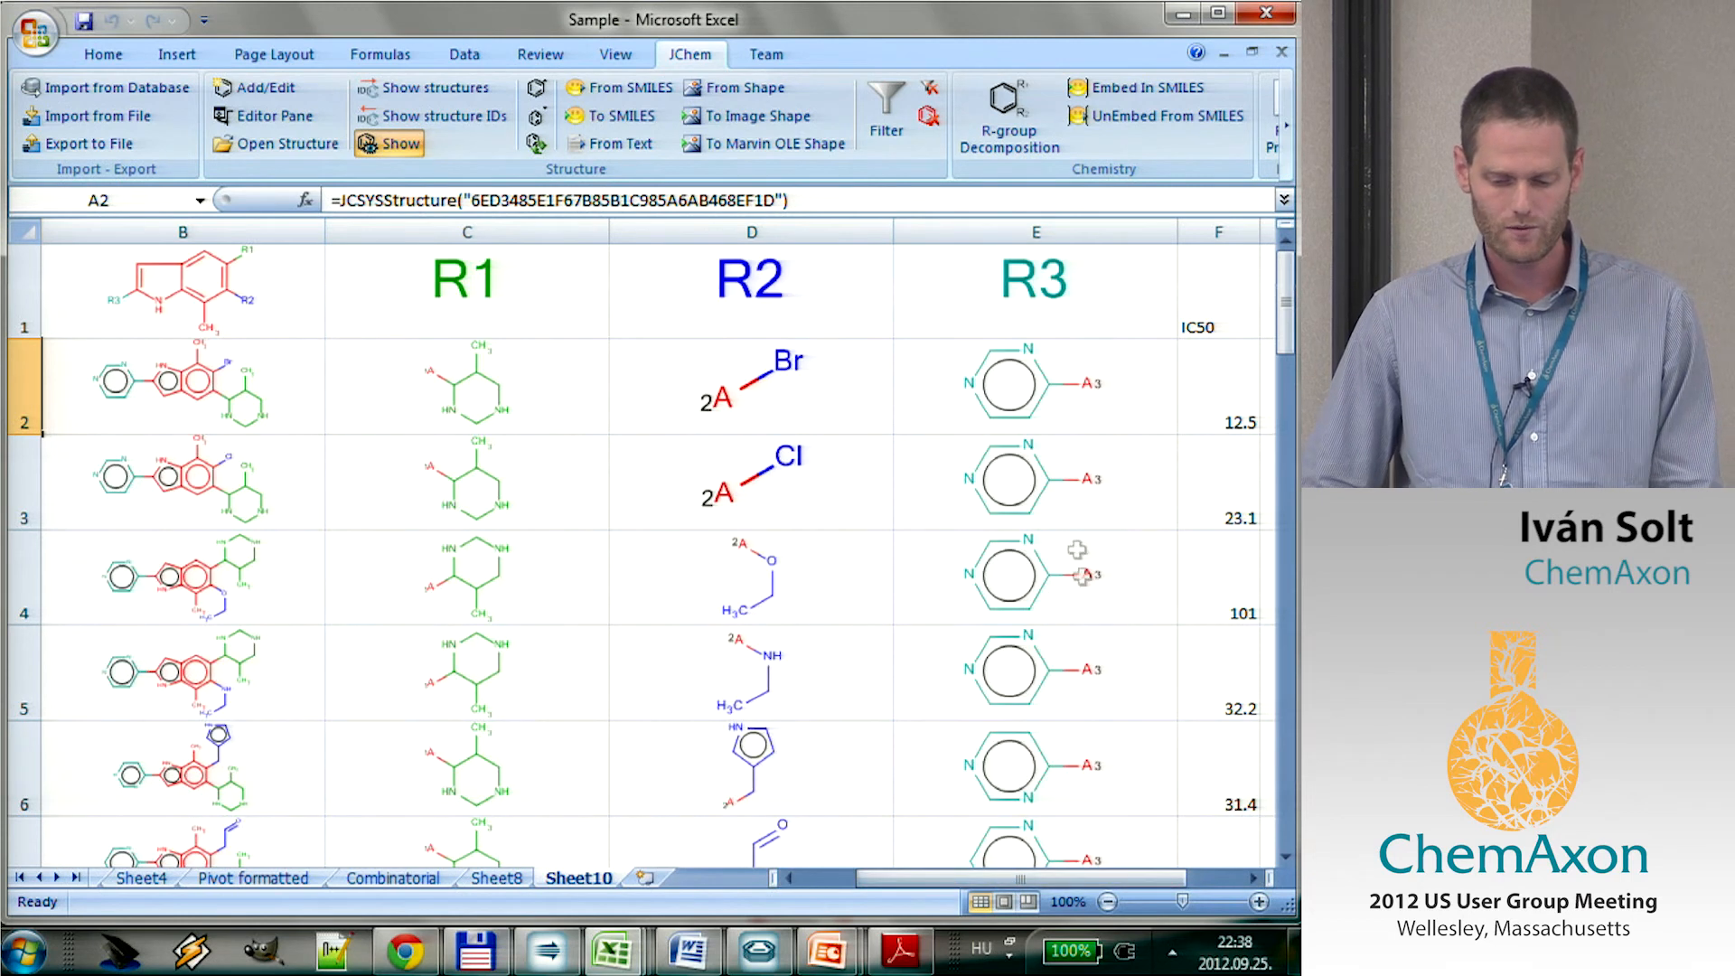
left_click_drag(1287, 299, 1287, 299)
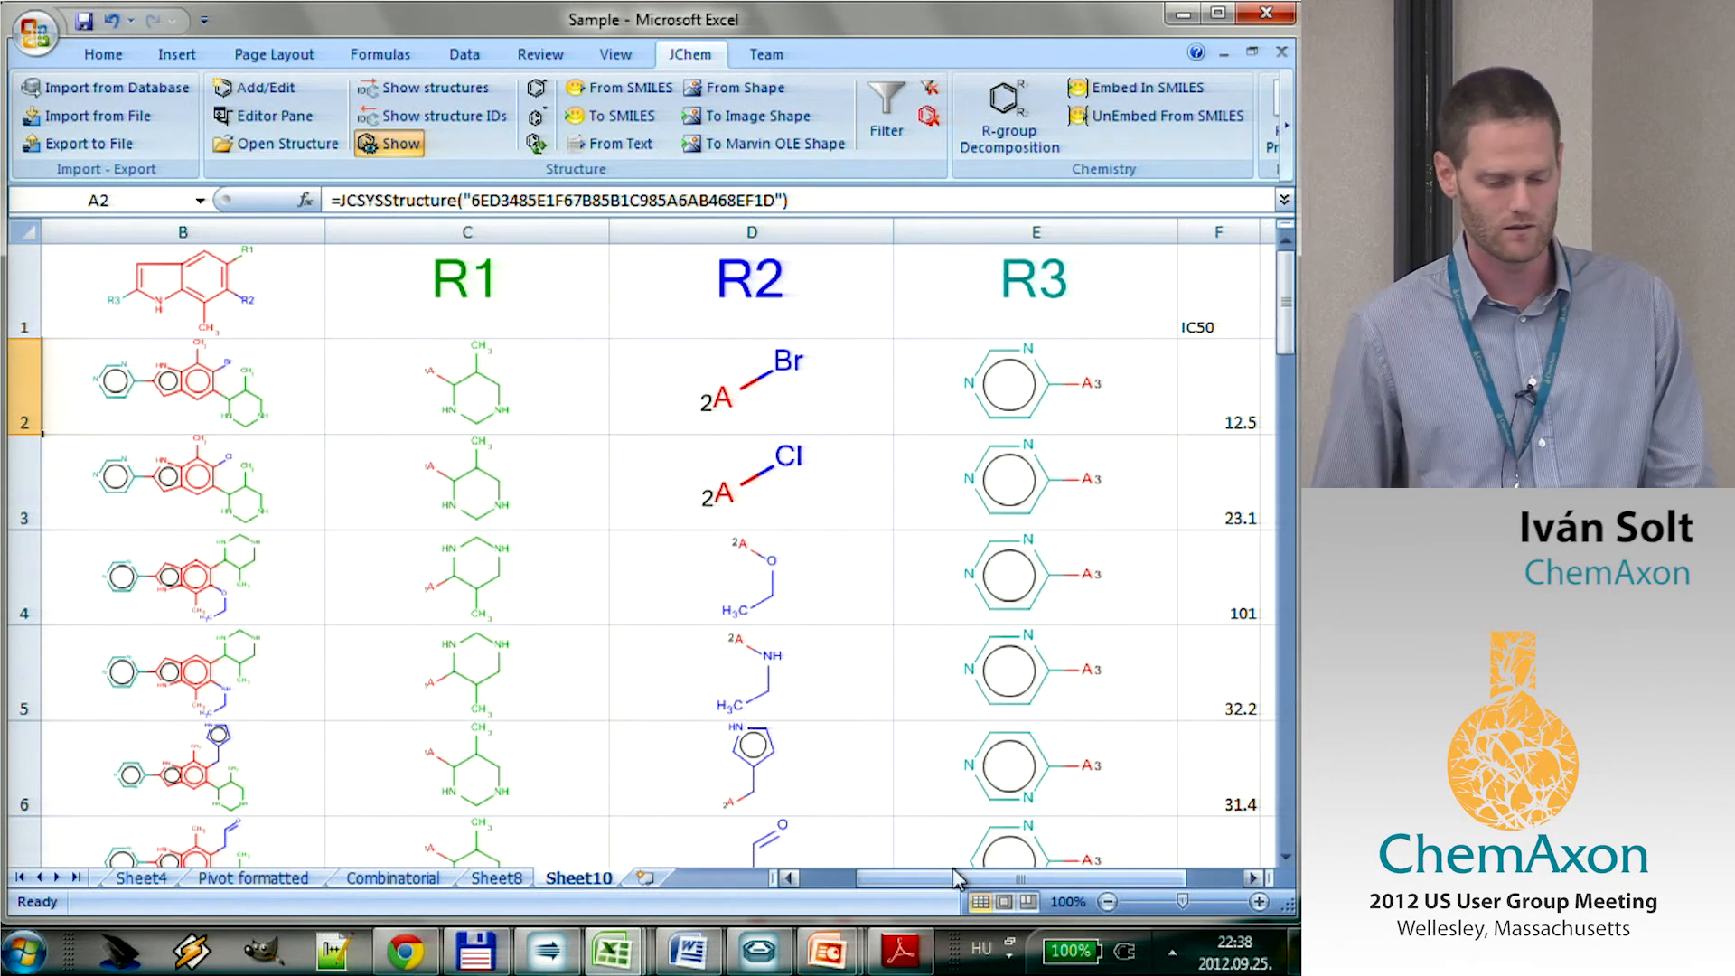
left_click(512, 371)
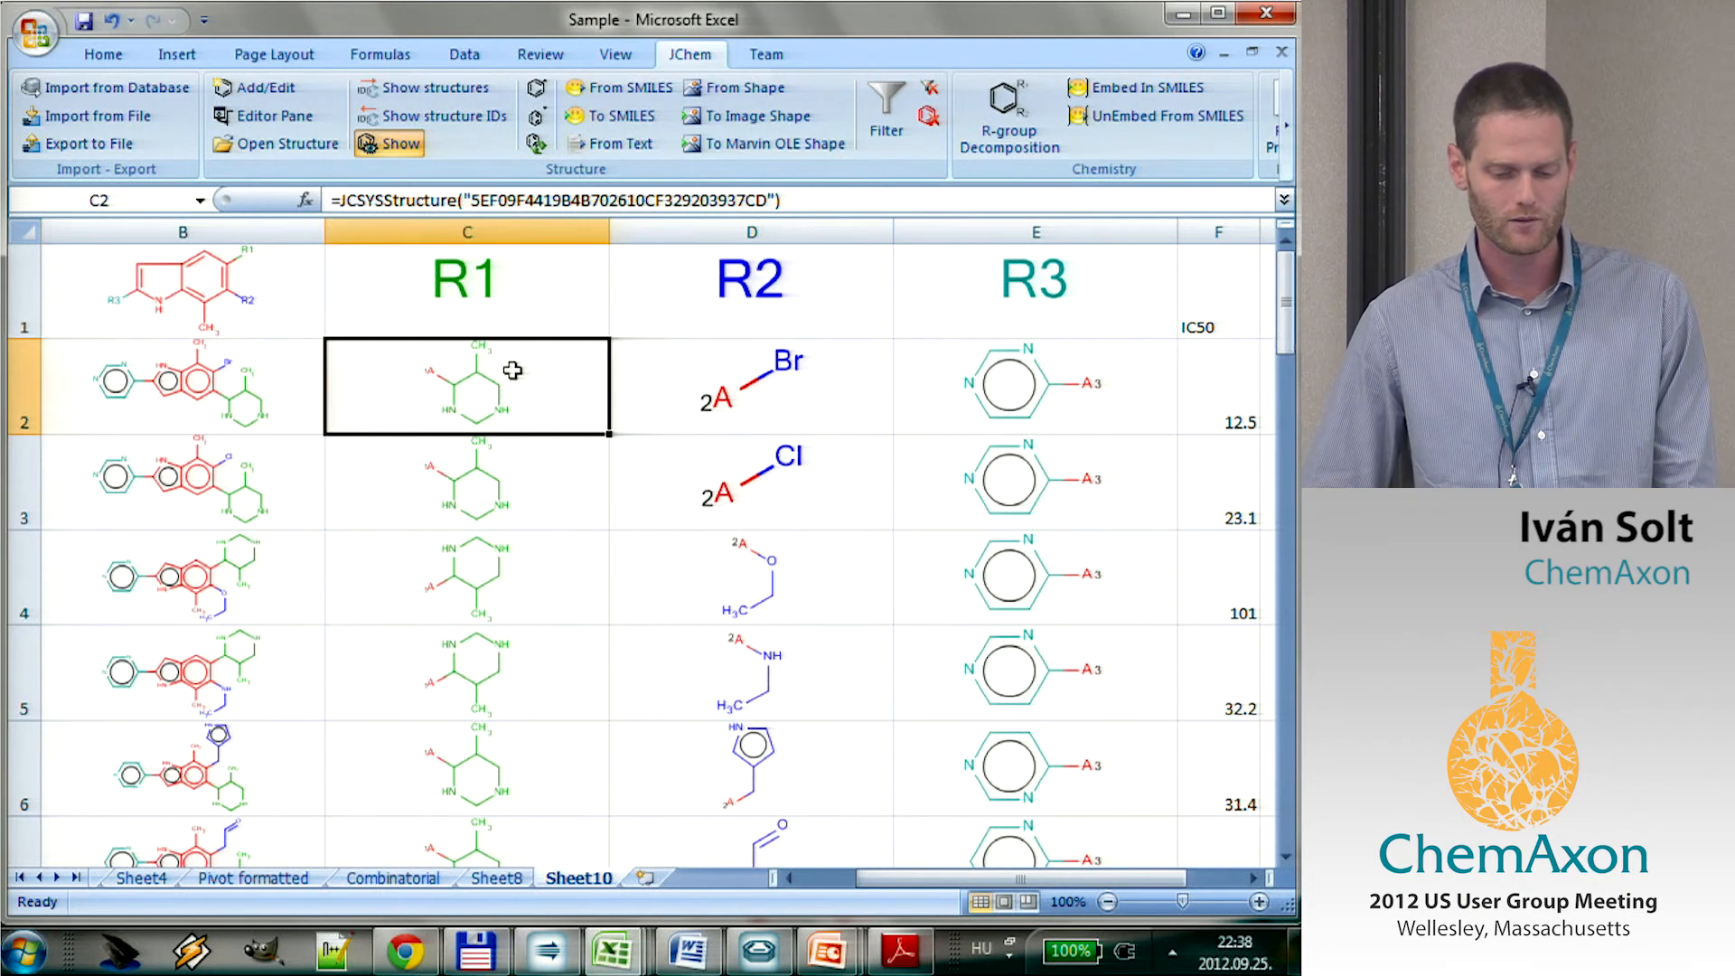
left_click_drag(506, 380, 1084, 379)
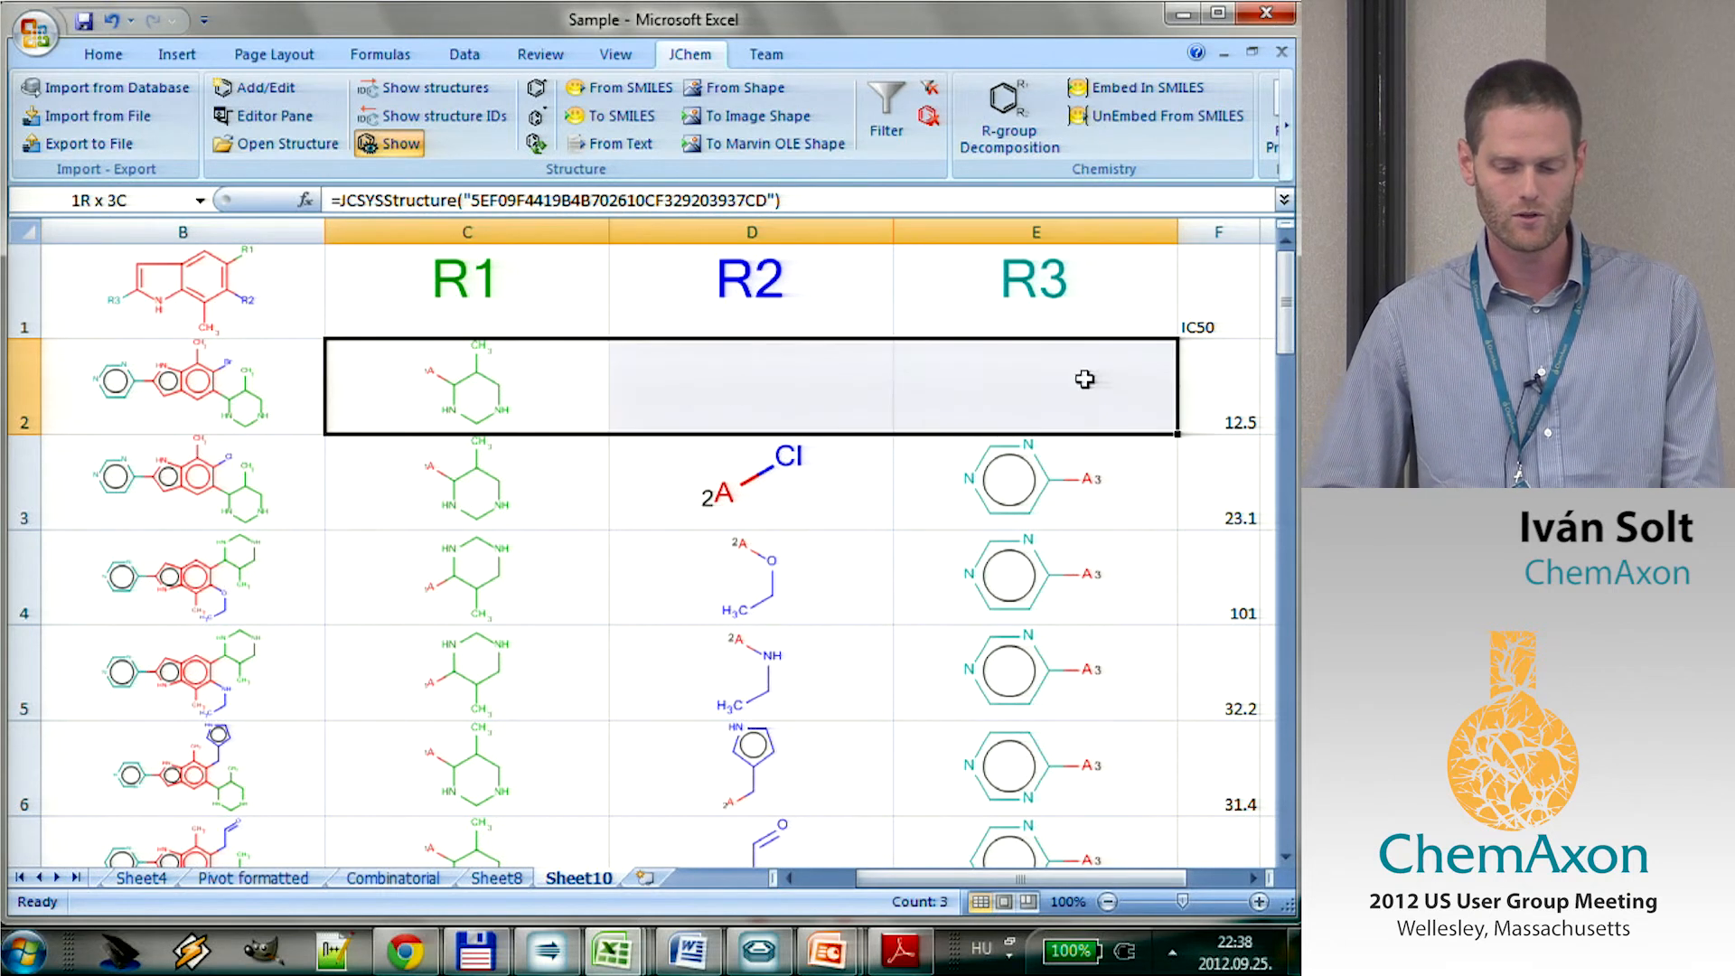
left_click_drag(1183, 398, 1210, 400)
key("ctrl+shift+Down")
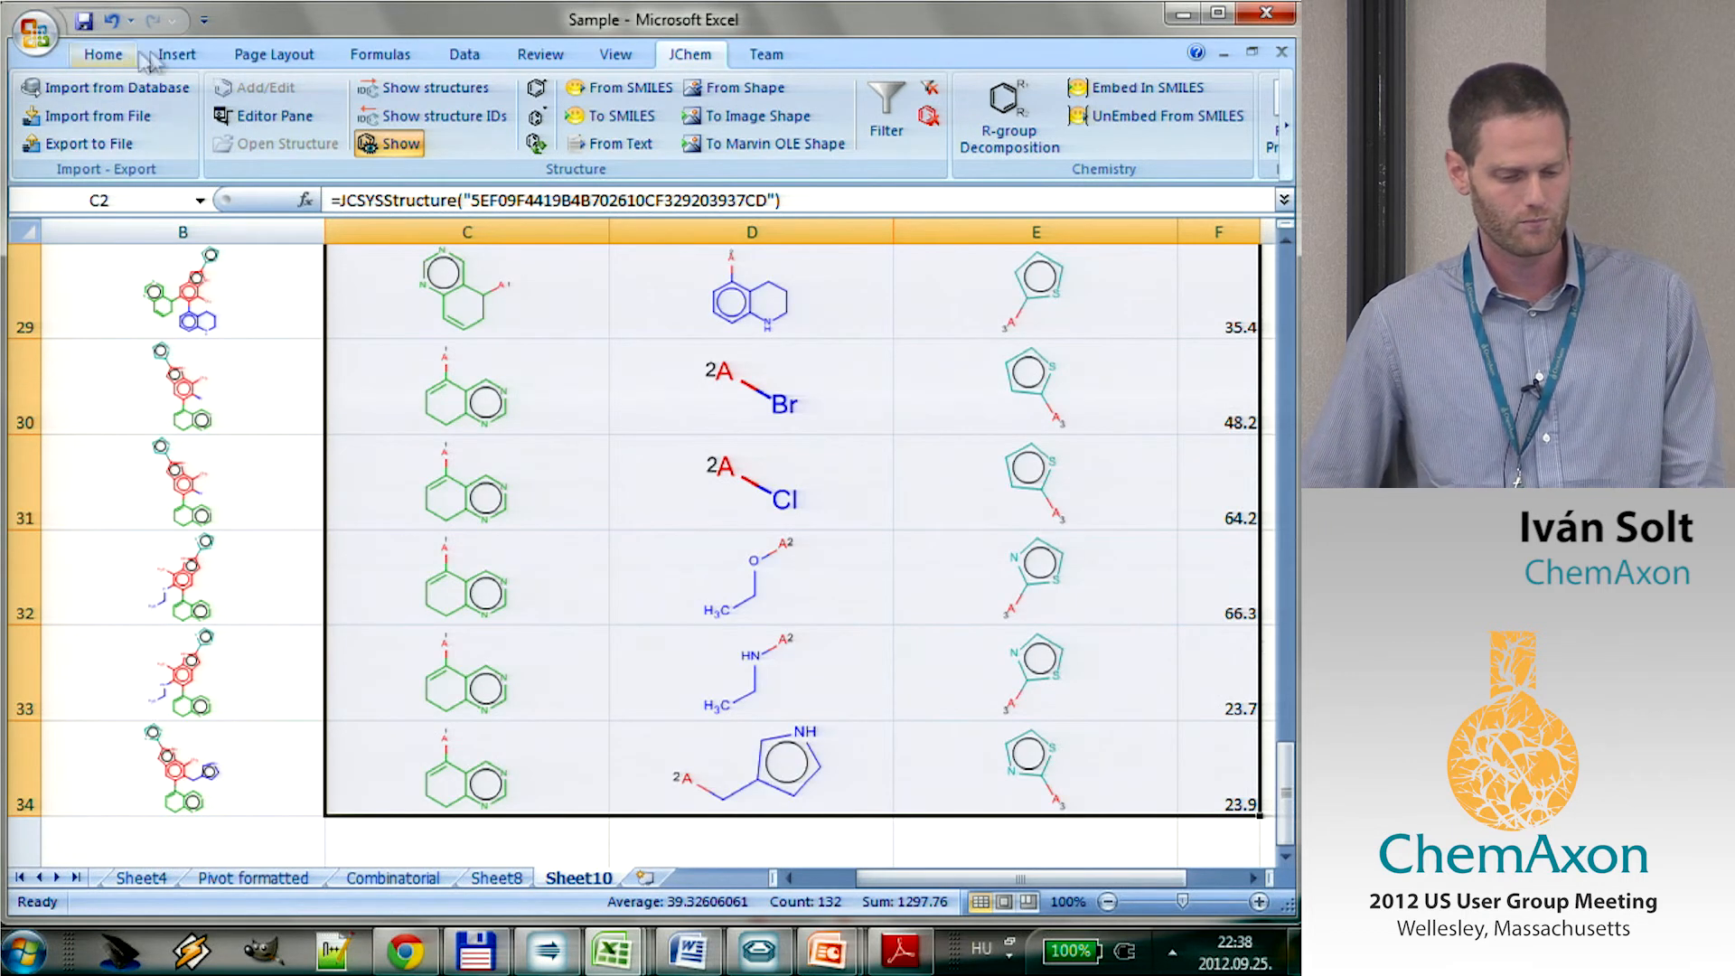
left_click(173, 57)
left_click(54, 135)
left_click(86, 174)
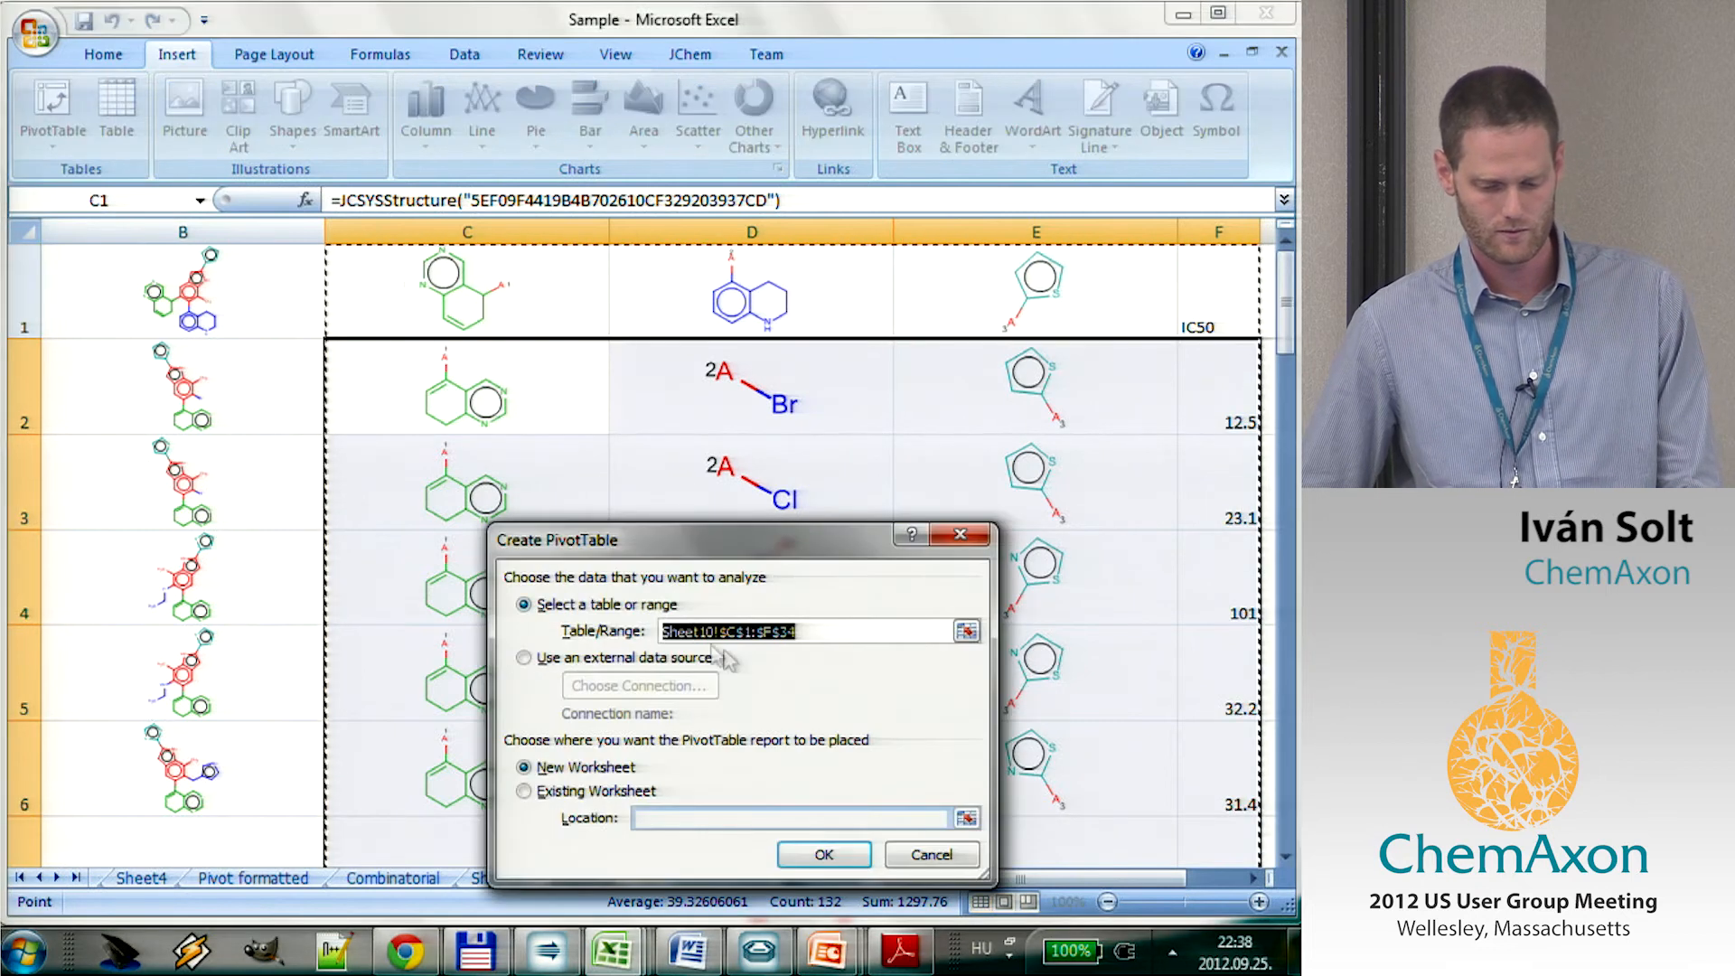
left_click(853, 853)
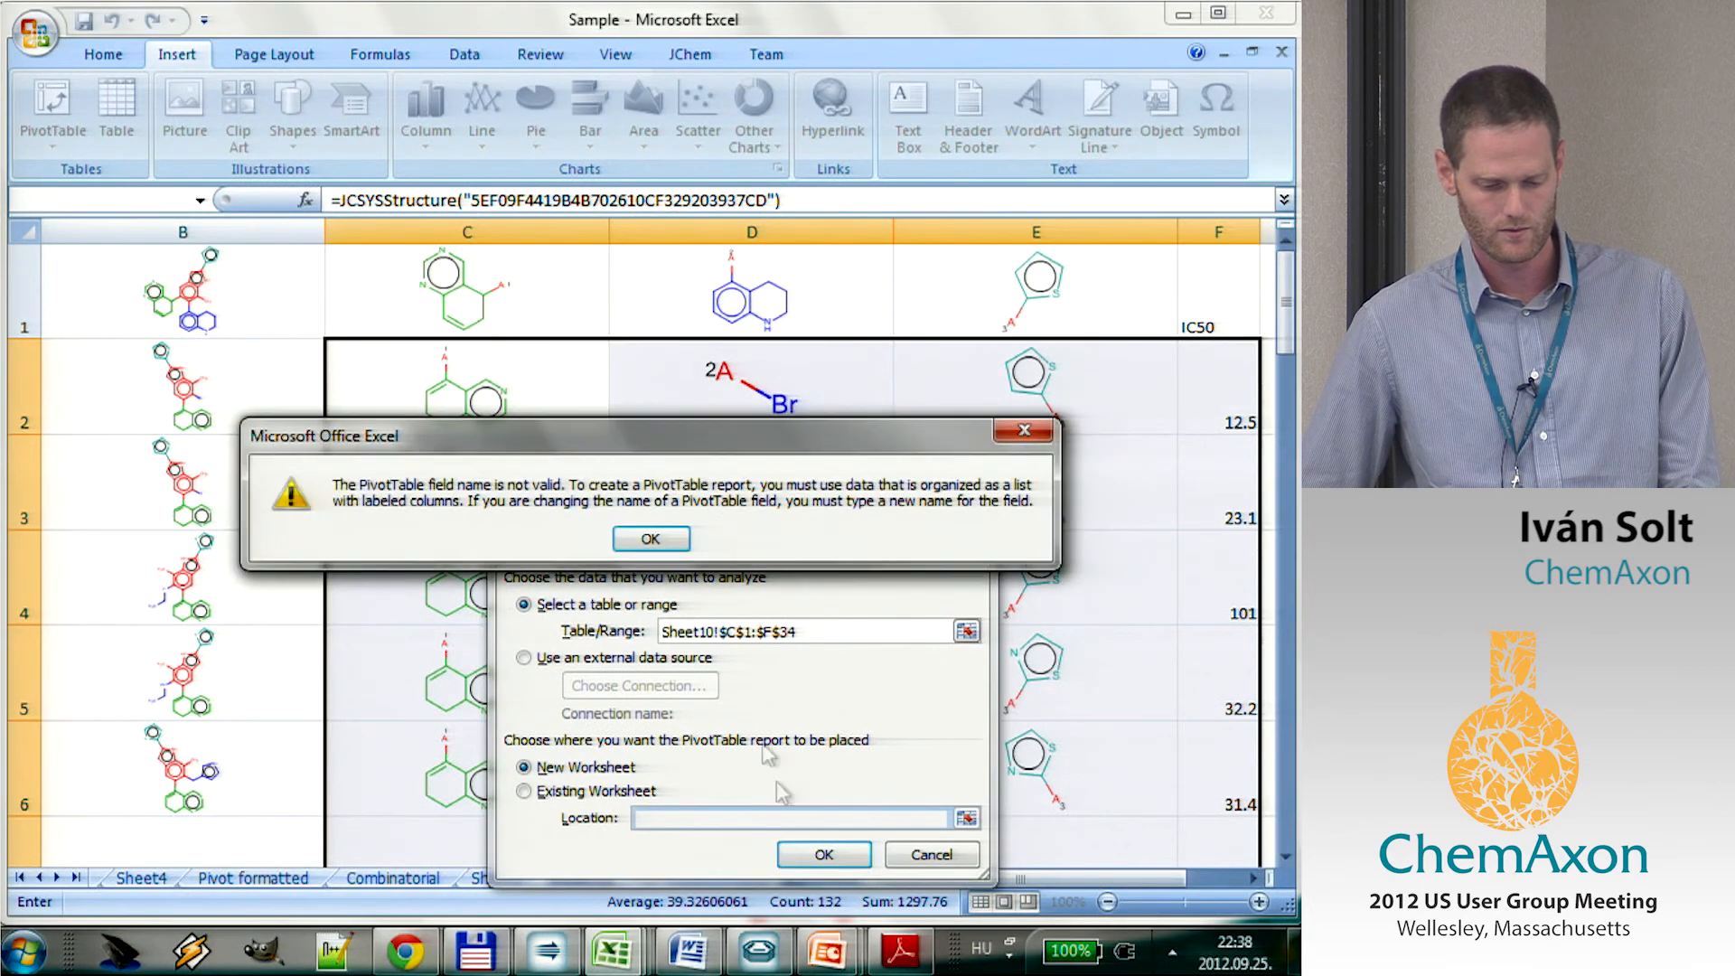
left_click(651, 540)
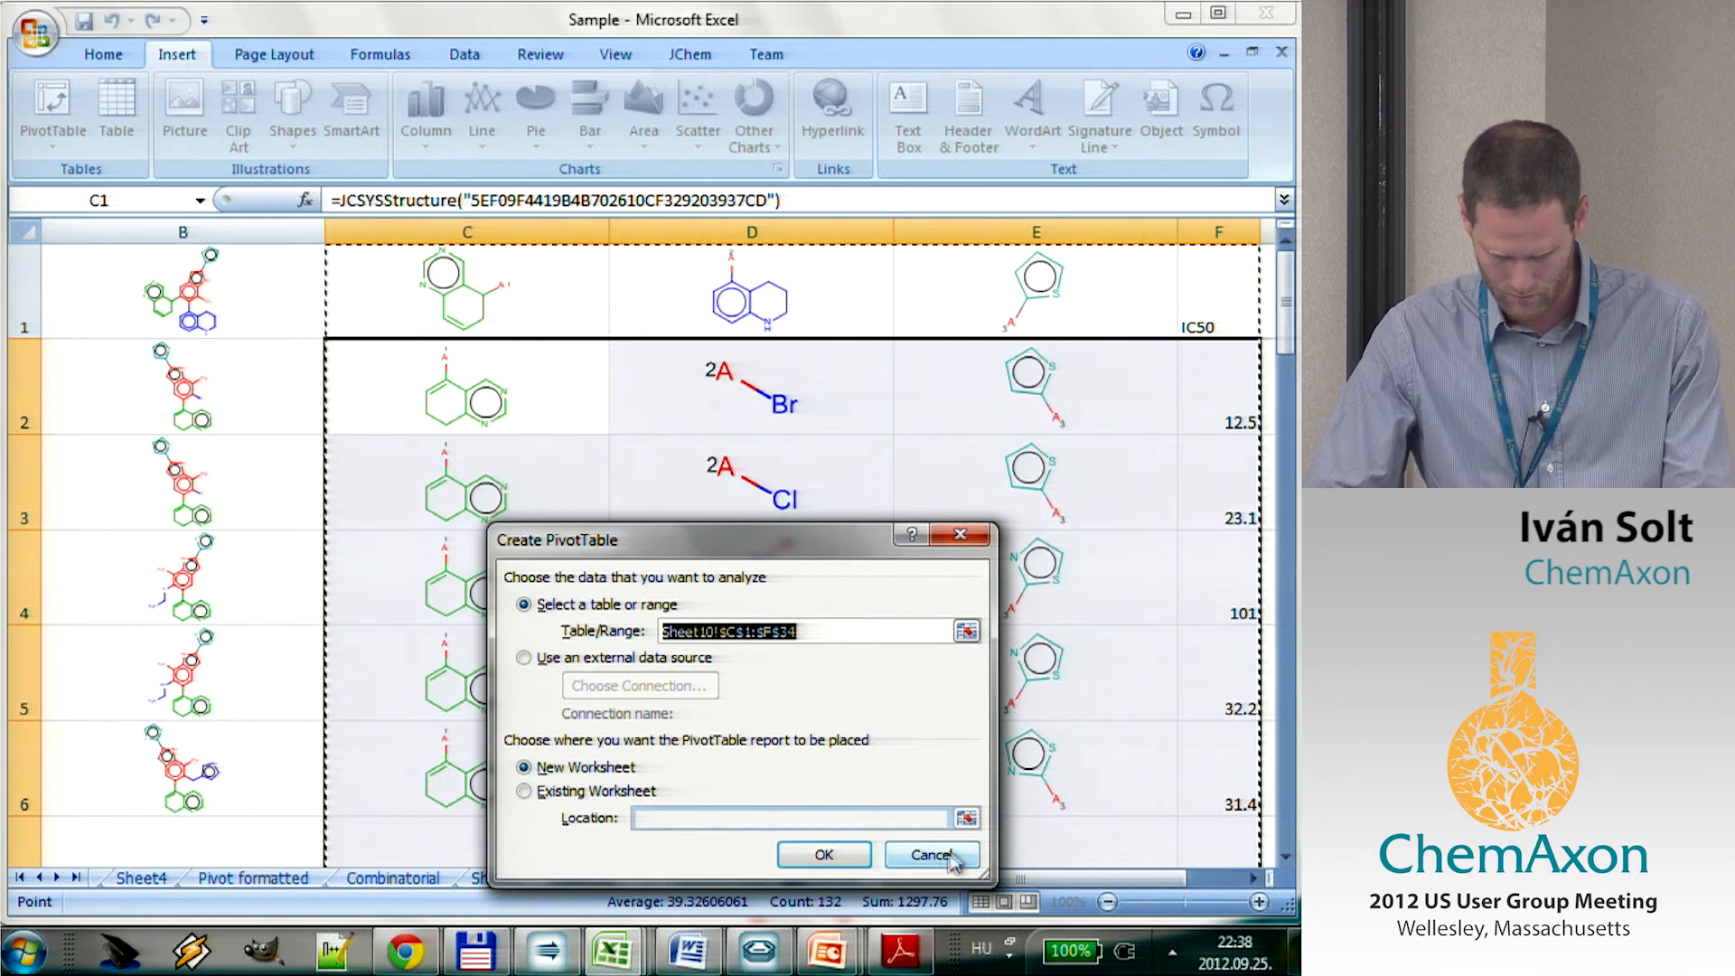
key("Escape")
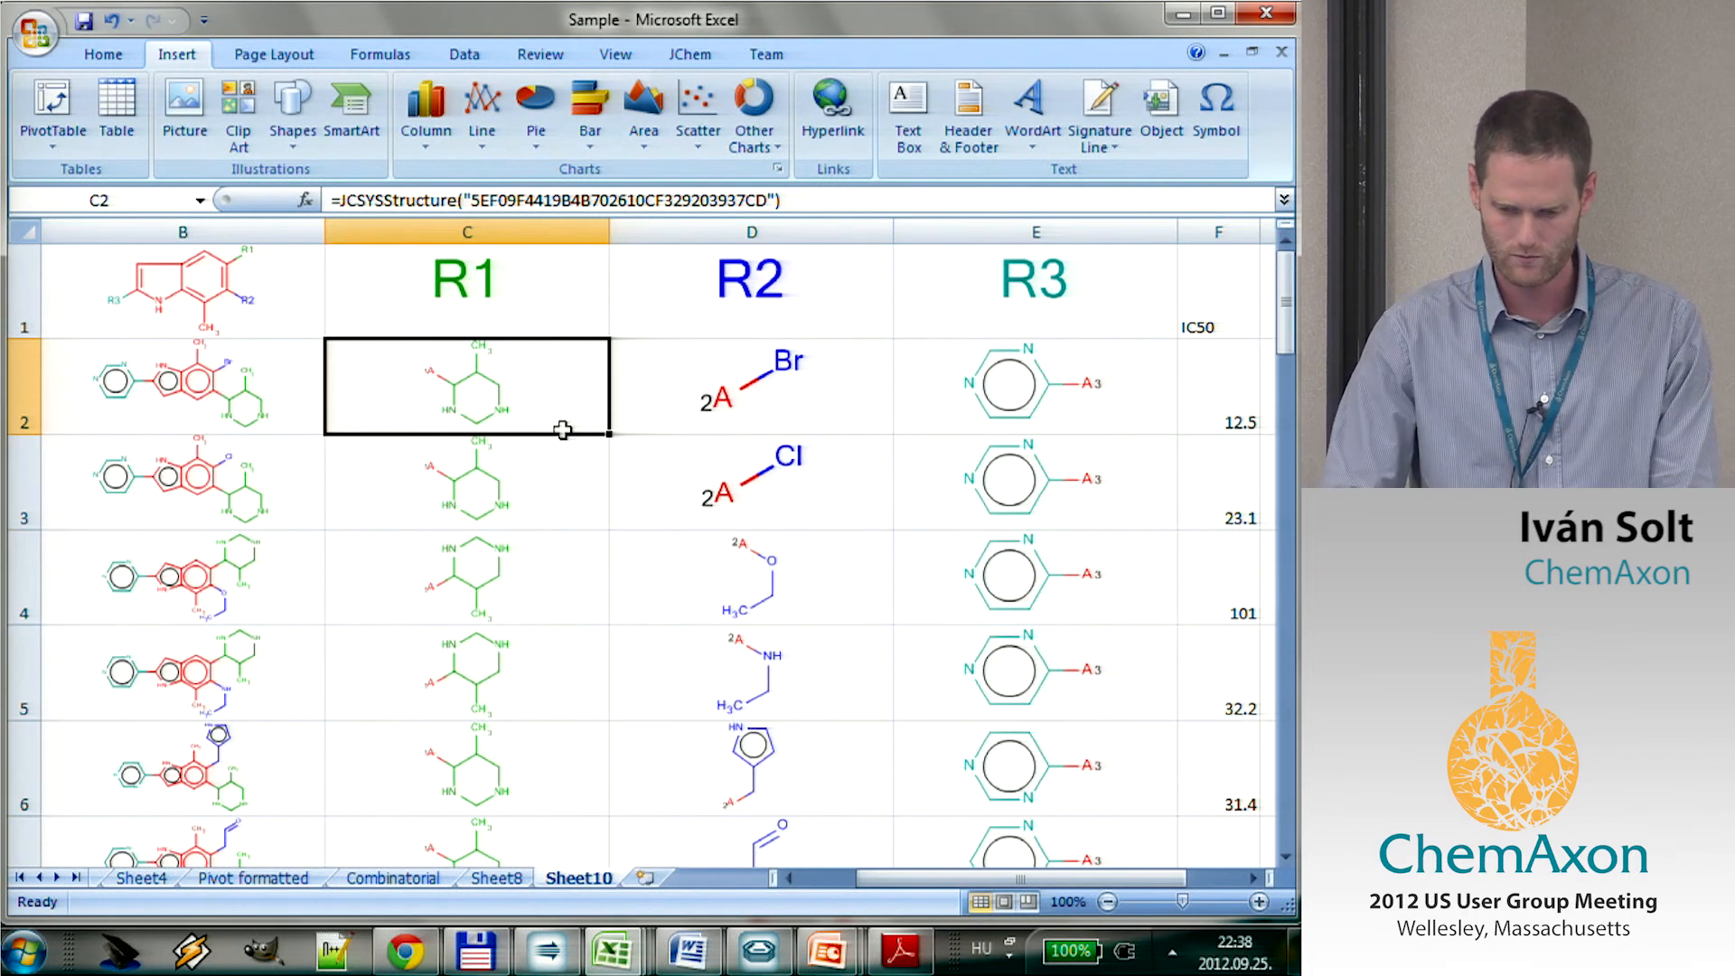
Reselect the R-group and IC50 data in C2:F34 and retry the PivotTable on a new worksheet, then cancel it.
key("ctrl+shift+Right")
key("ctrl+shift+Right")
key("ctrl+shift+Left")
key("ctrl+shift+Down")
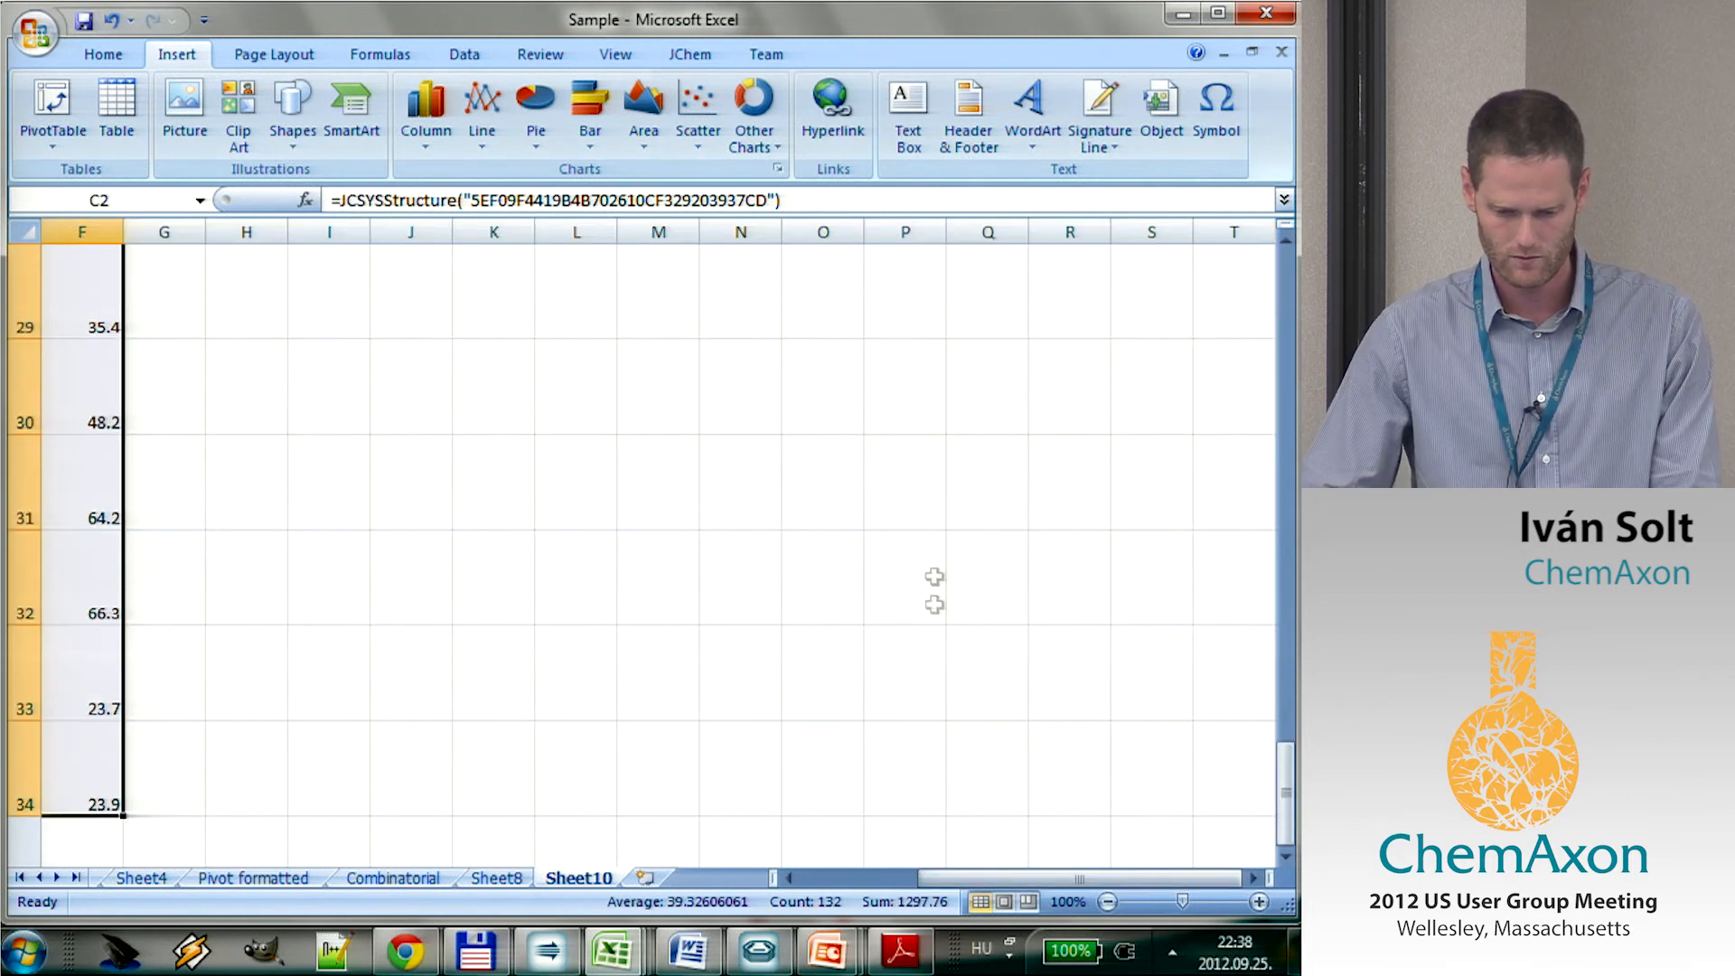
left_click(51, 101)
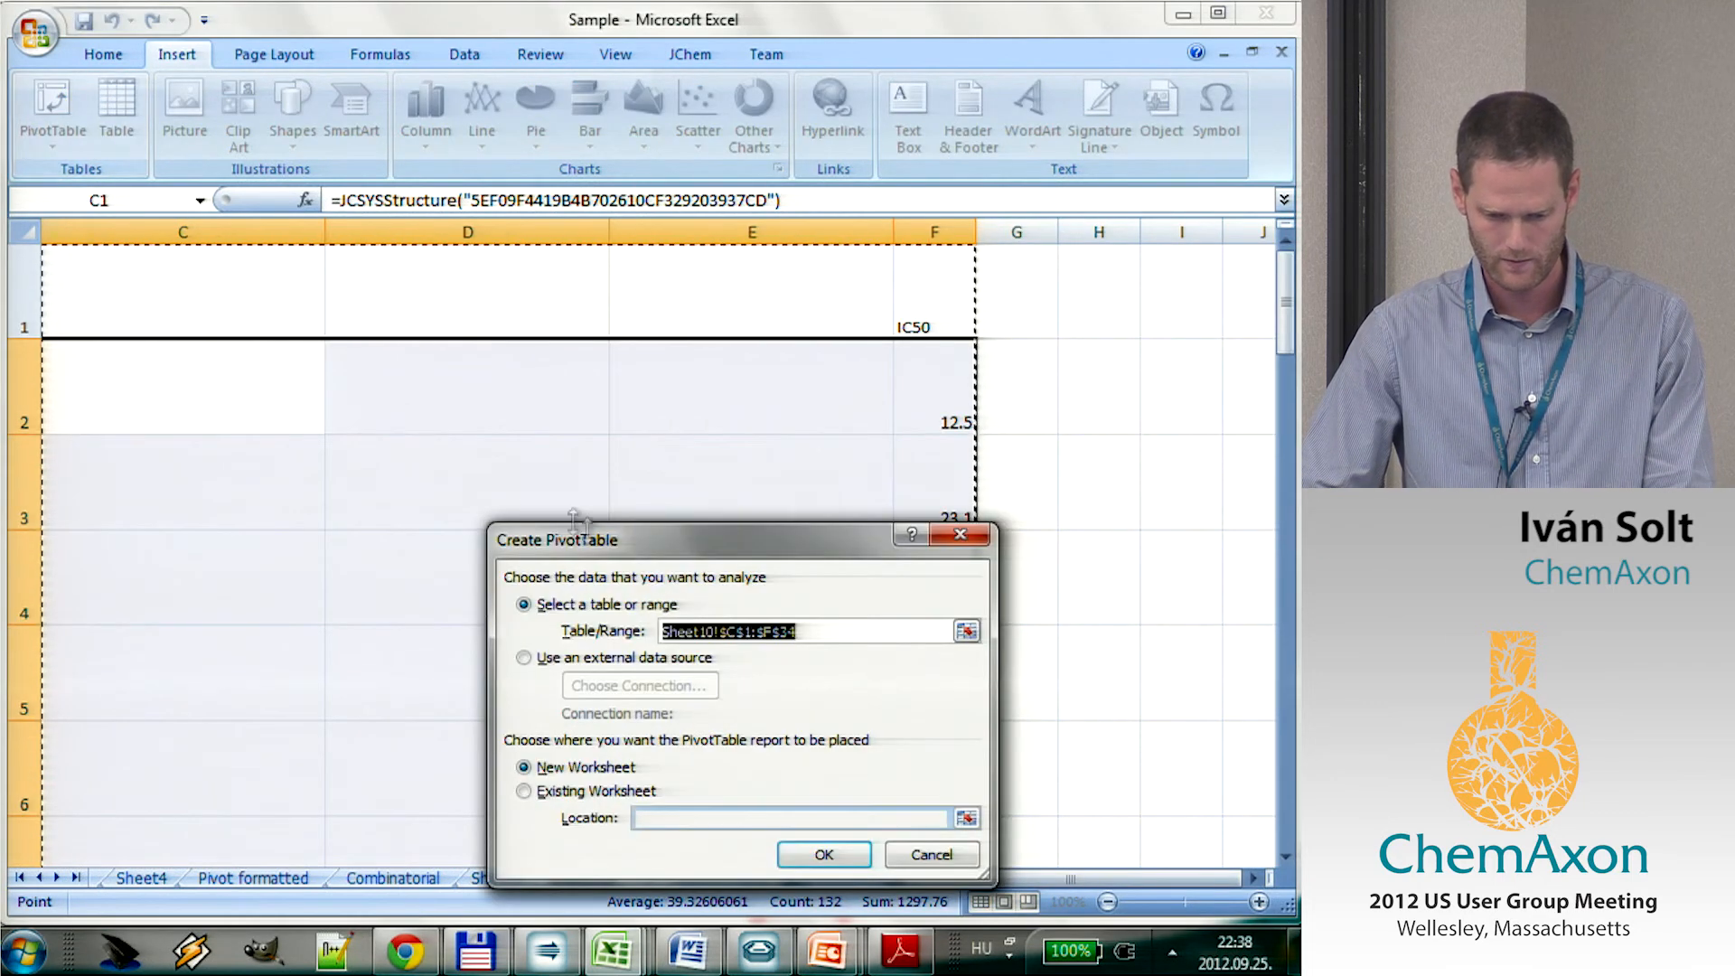
left_click(825, 856)
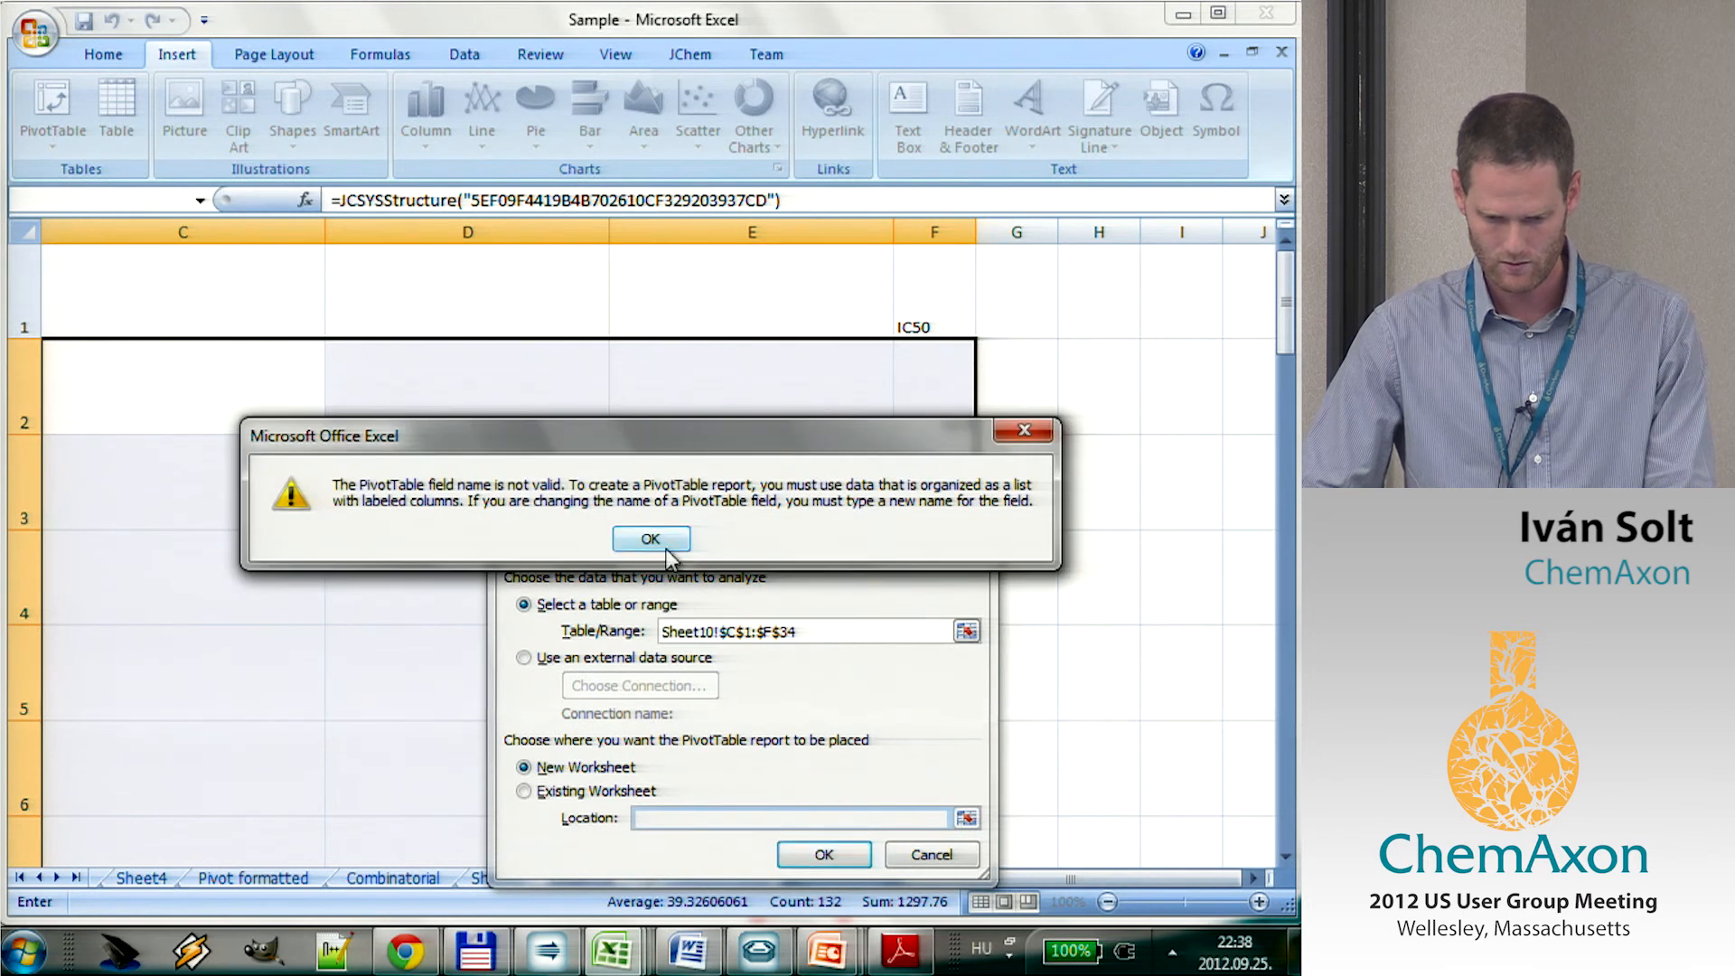
left_click(650, 539)
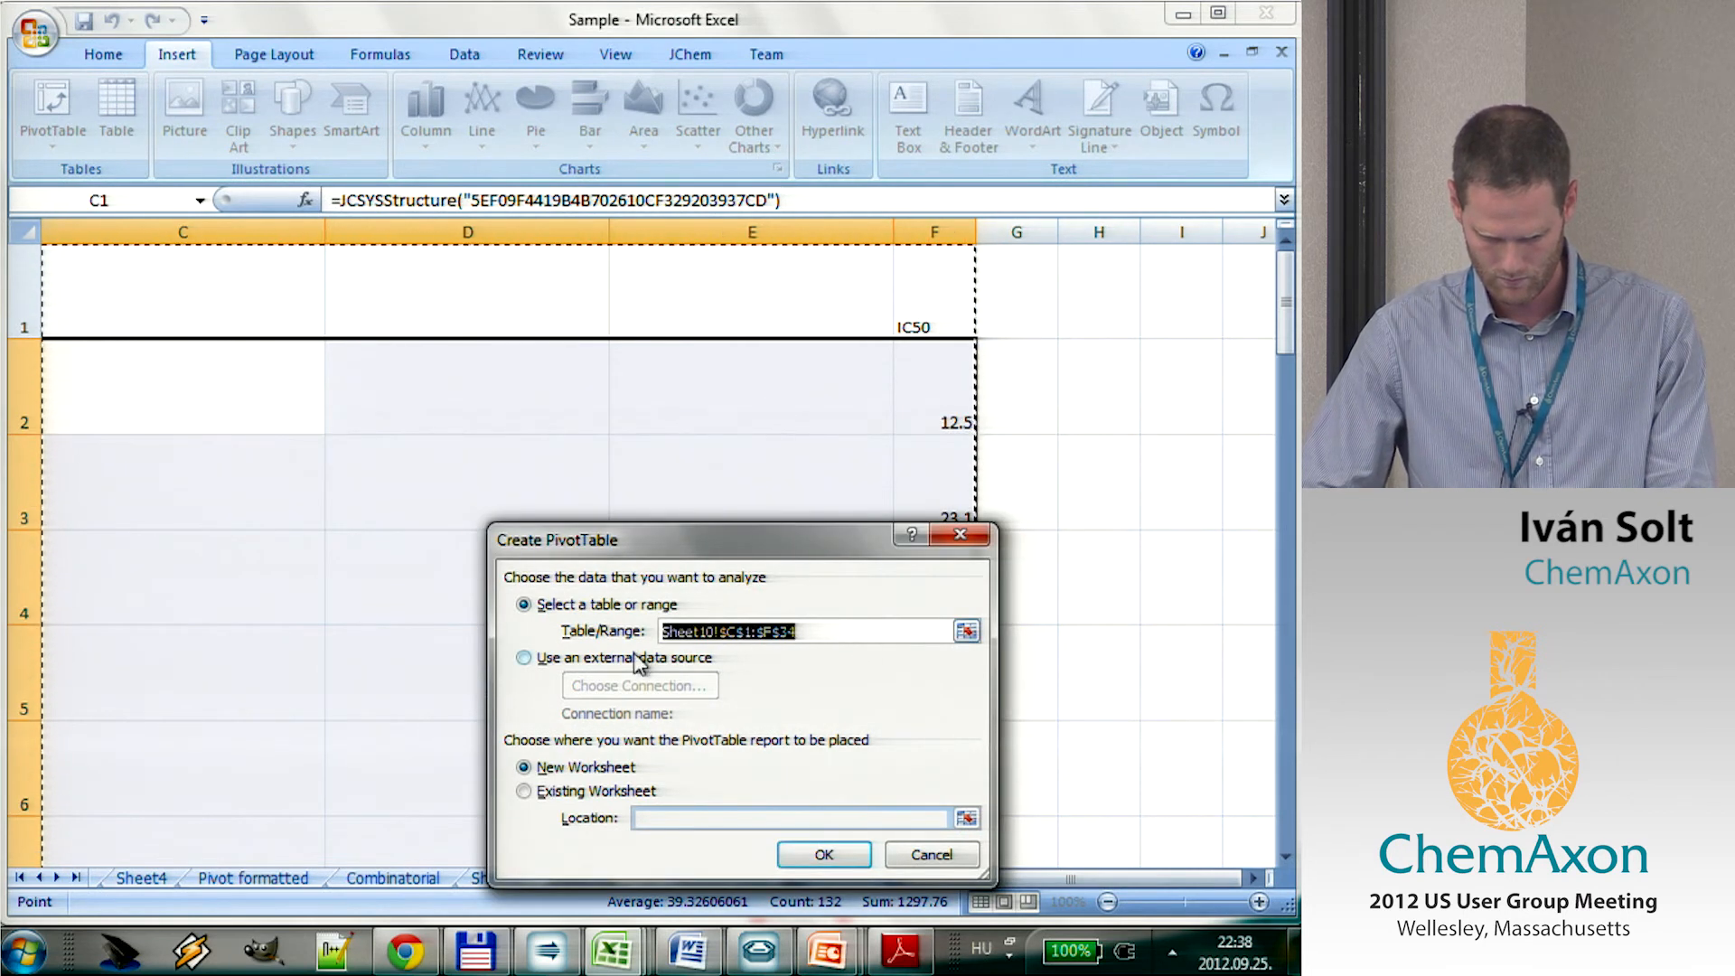
left_click(524, 791)
left_click(595, 768)
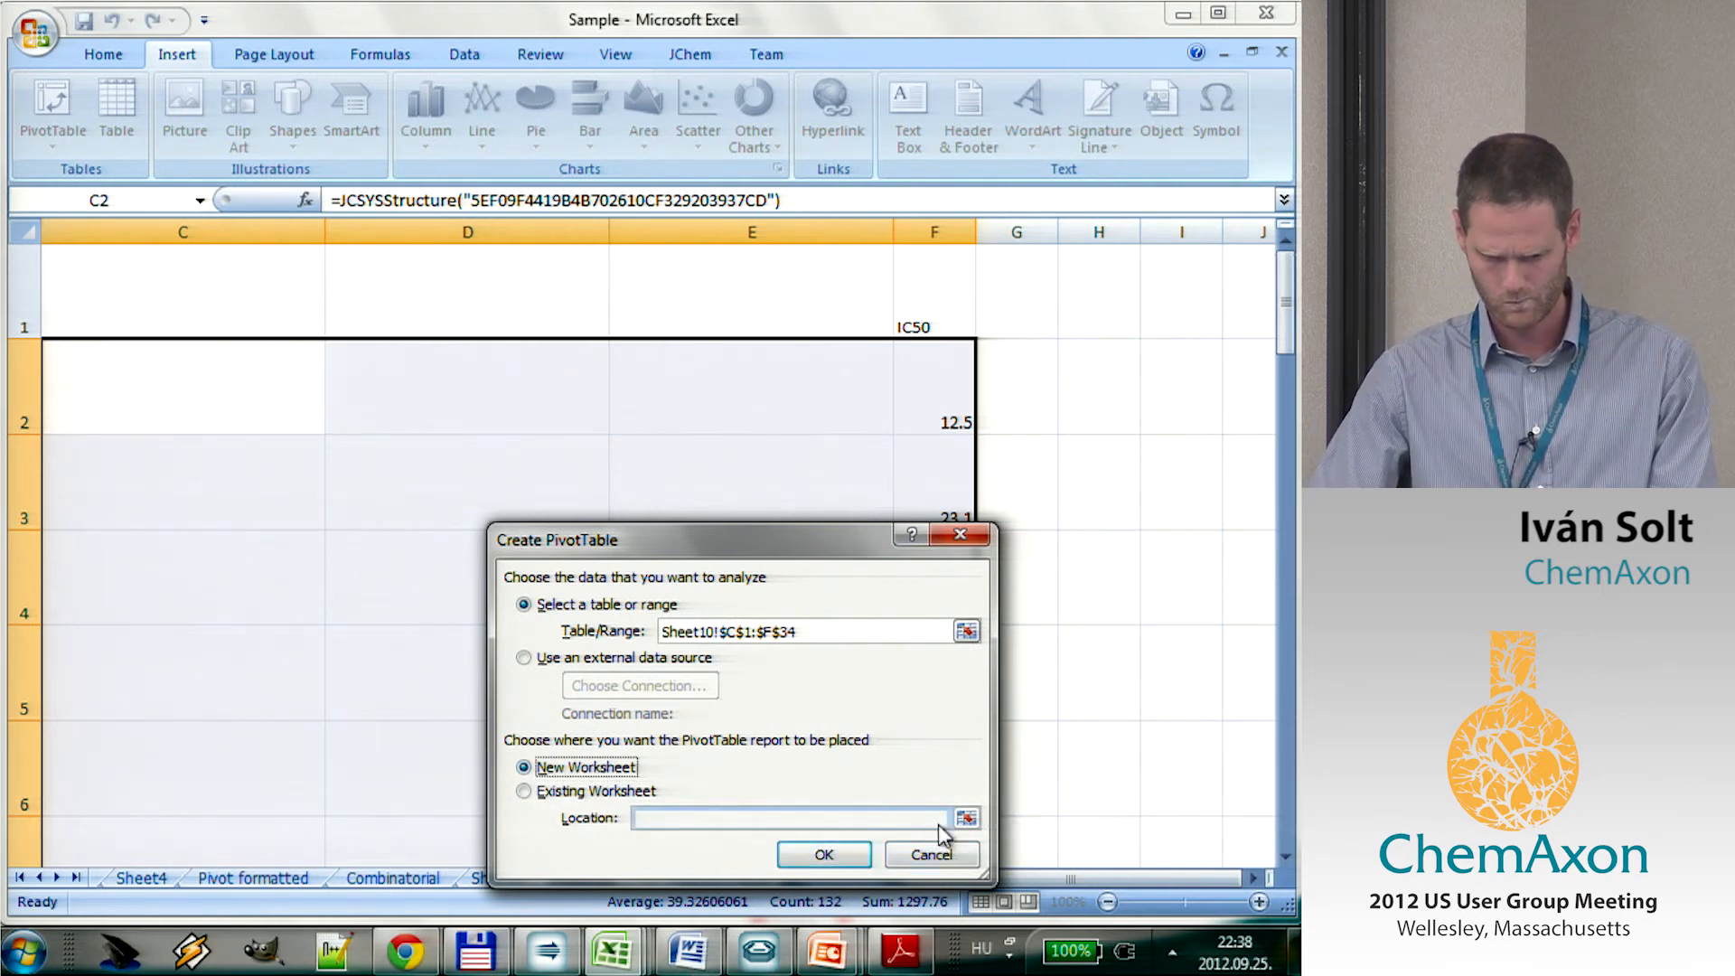
left_click(822, 857)
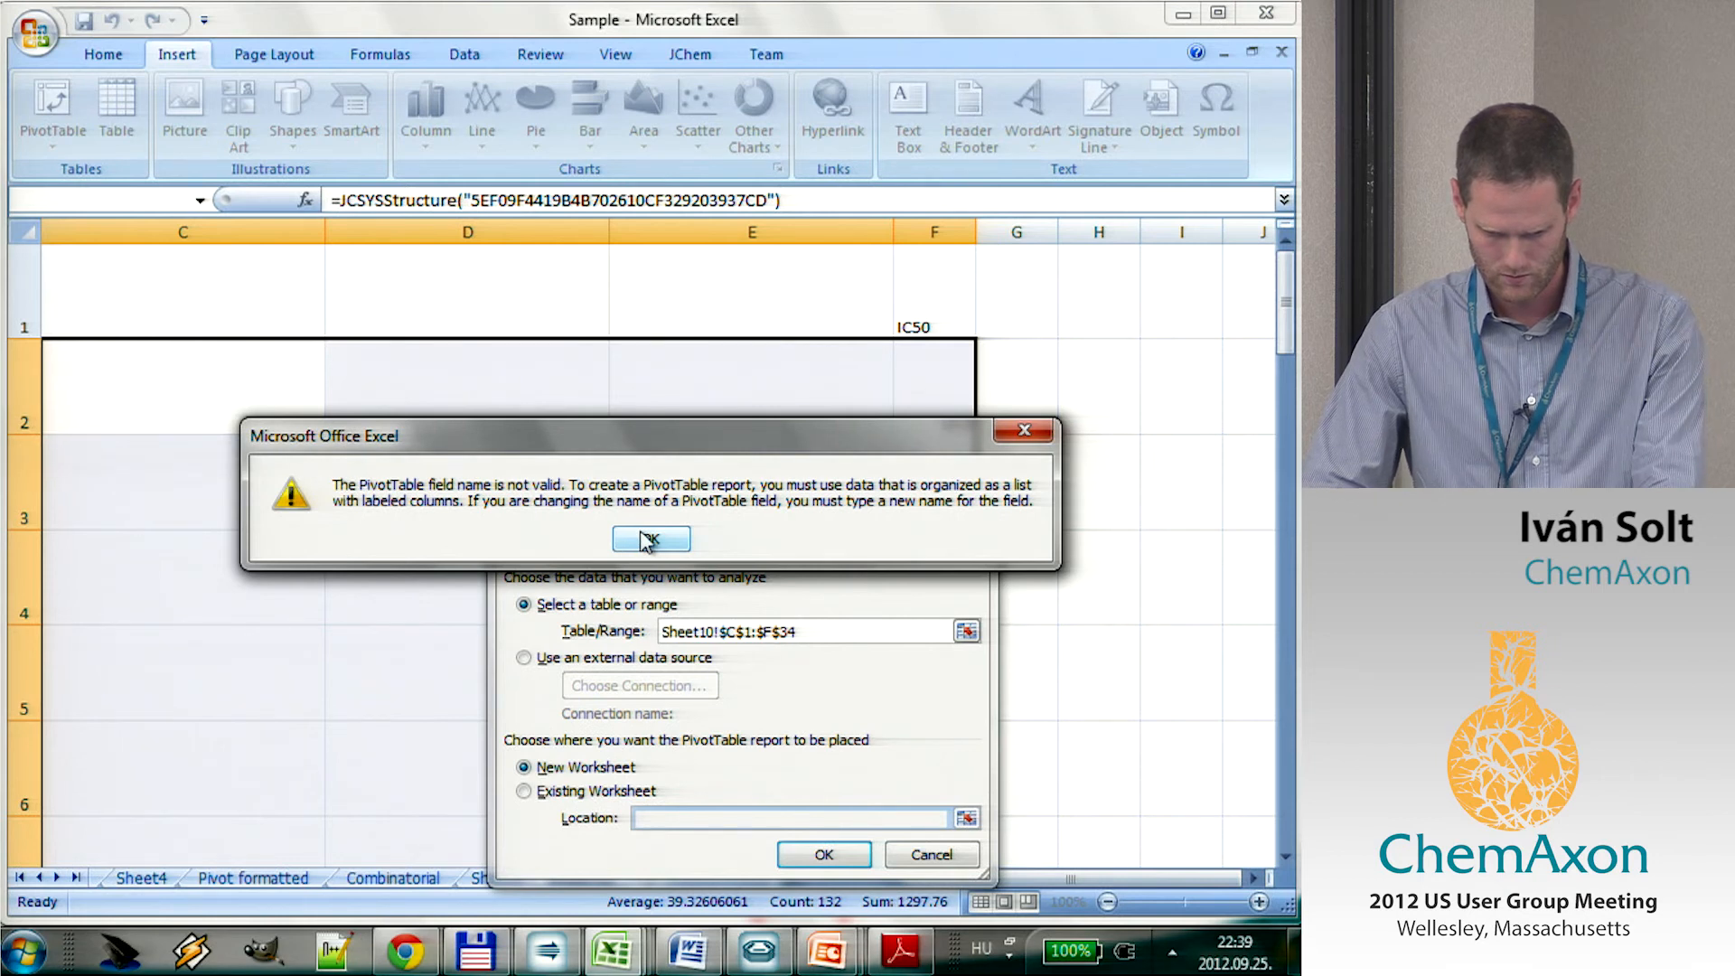
left_click(643, 541)
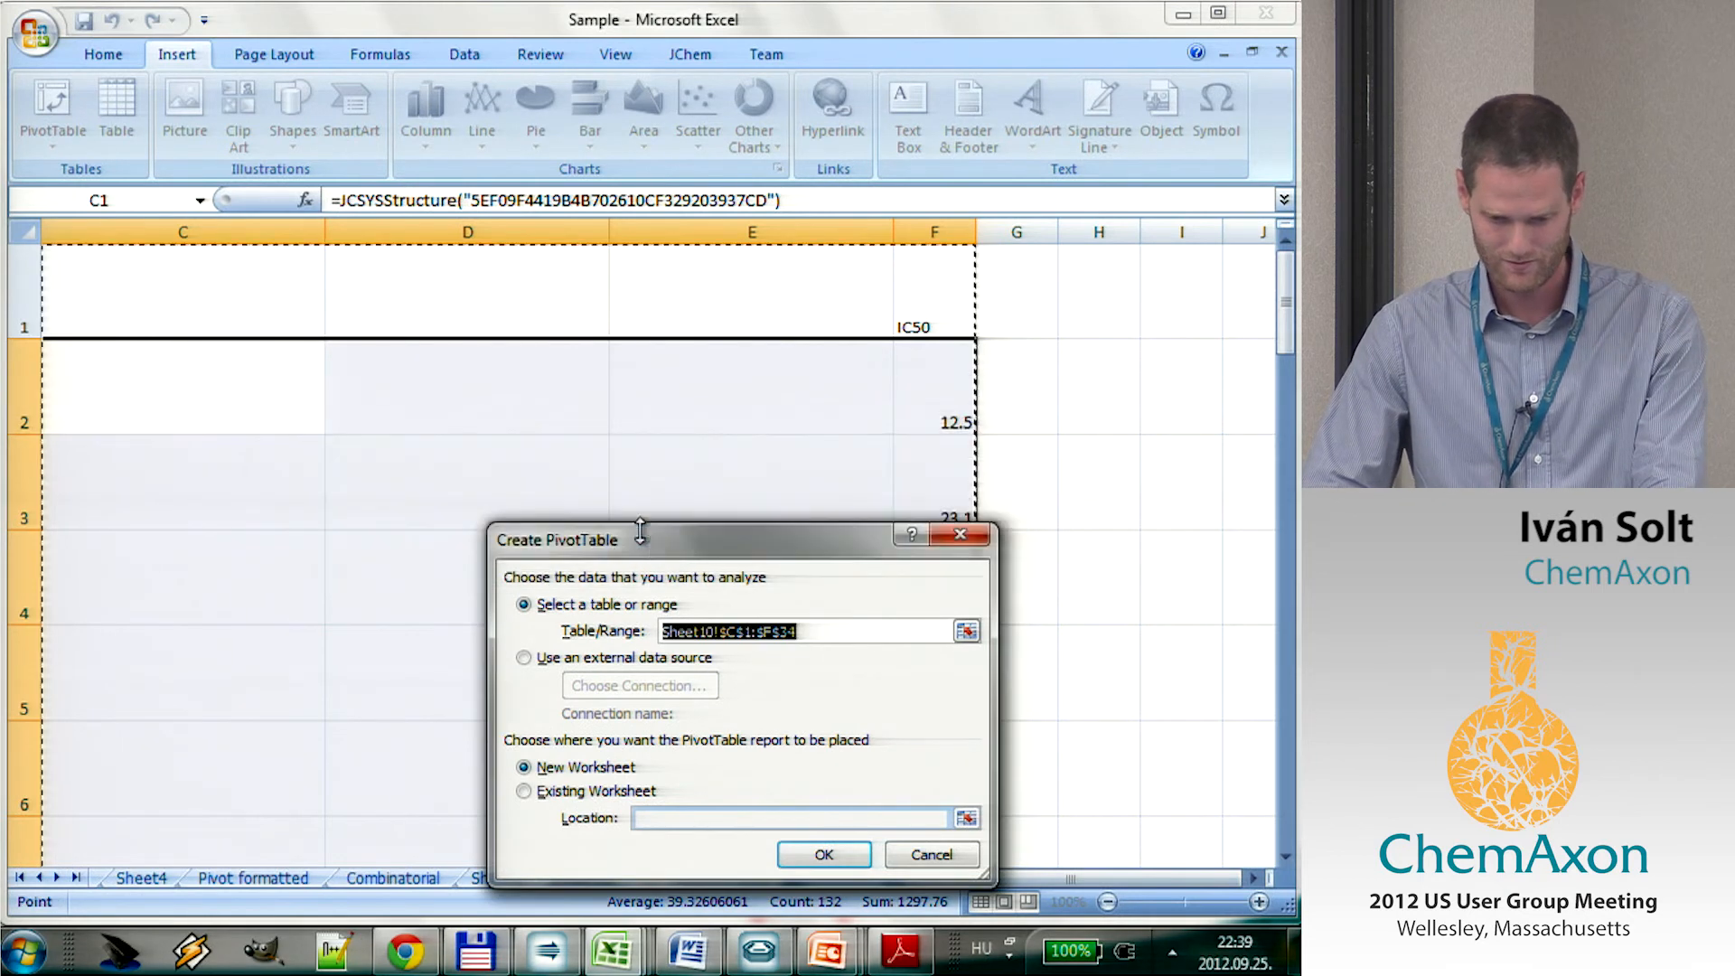
left_click(930, 854)
left_click_drag(932, 853, 828, 855)
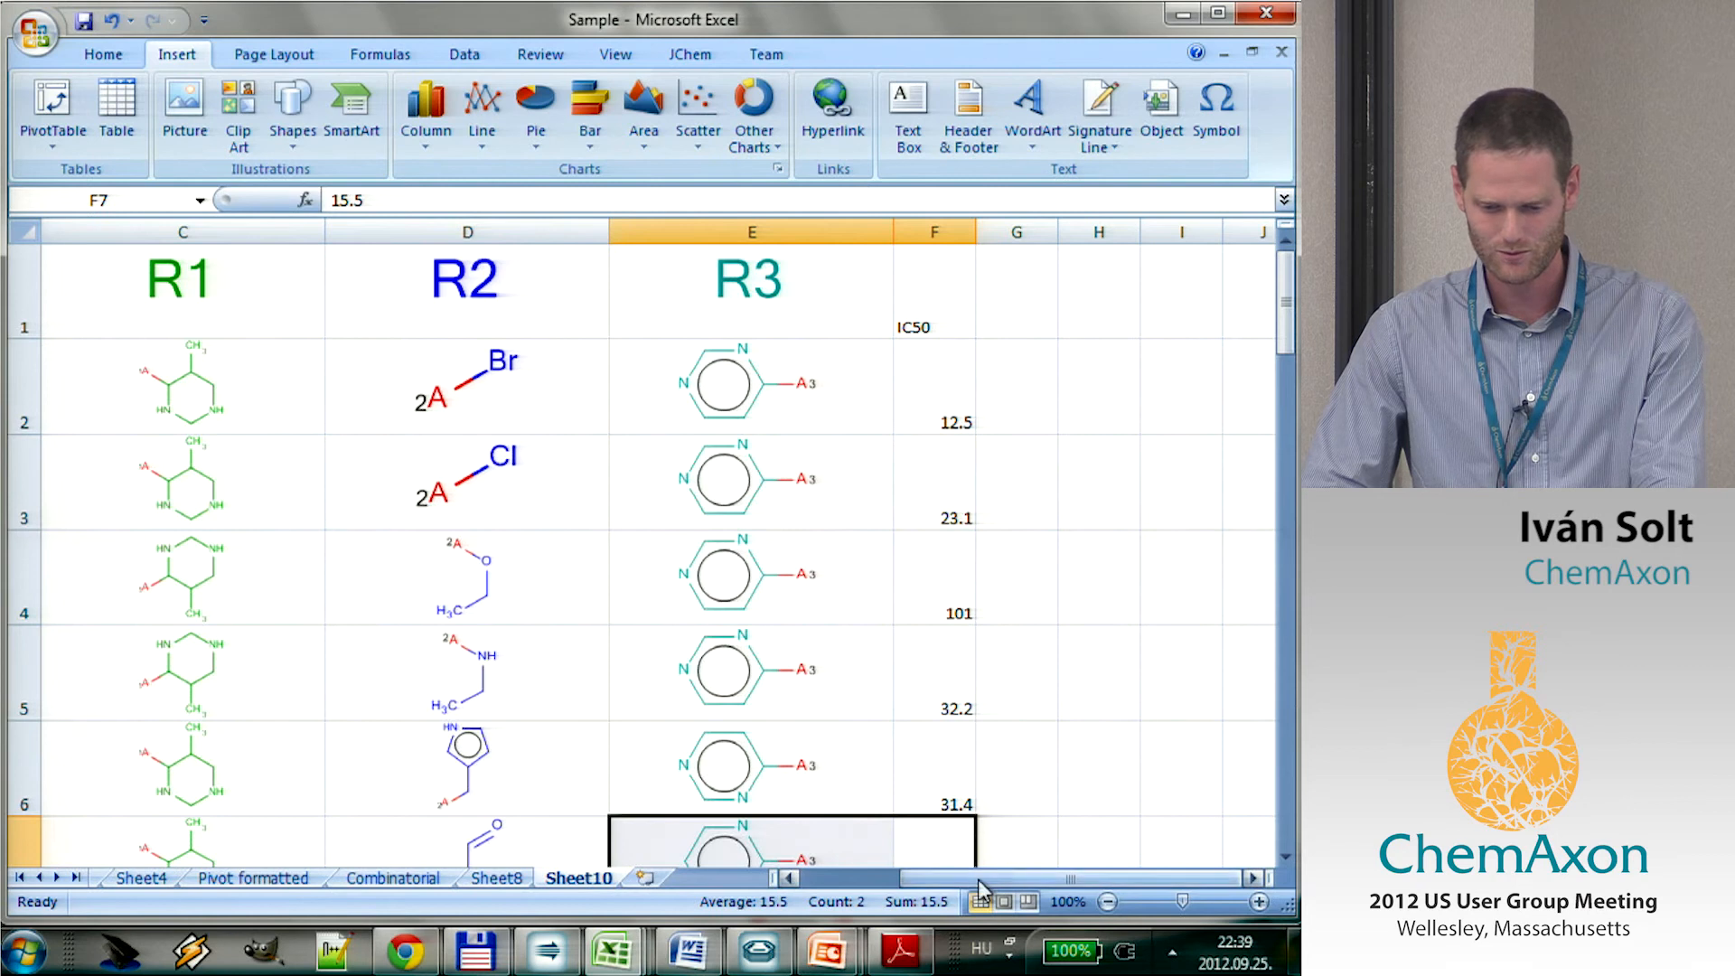
Replace the structure headers in C1, D1 and E1 with the plain text labels R1, R2 and R3.
left_click(849, 878)
left_click(823, 281)
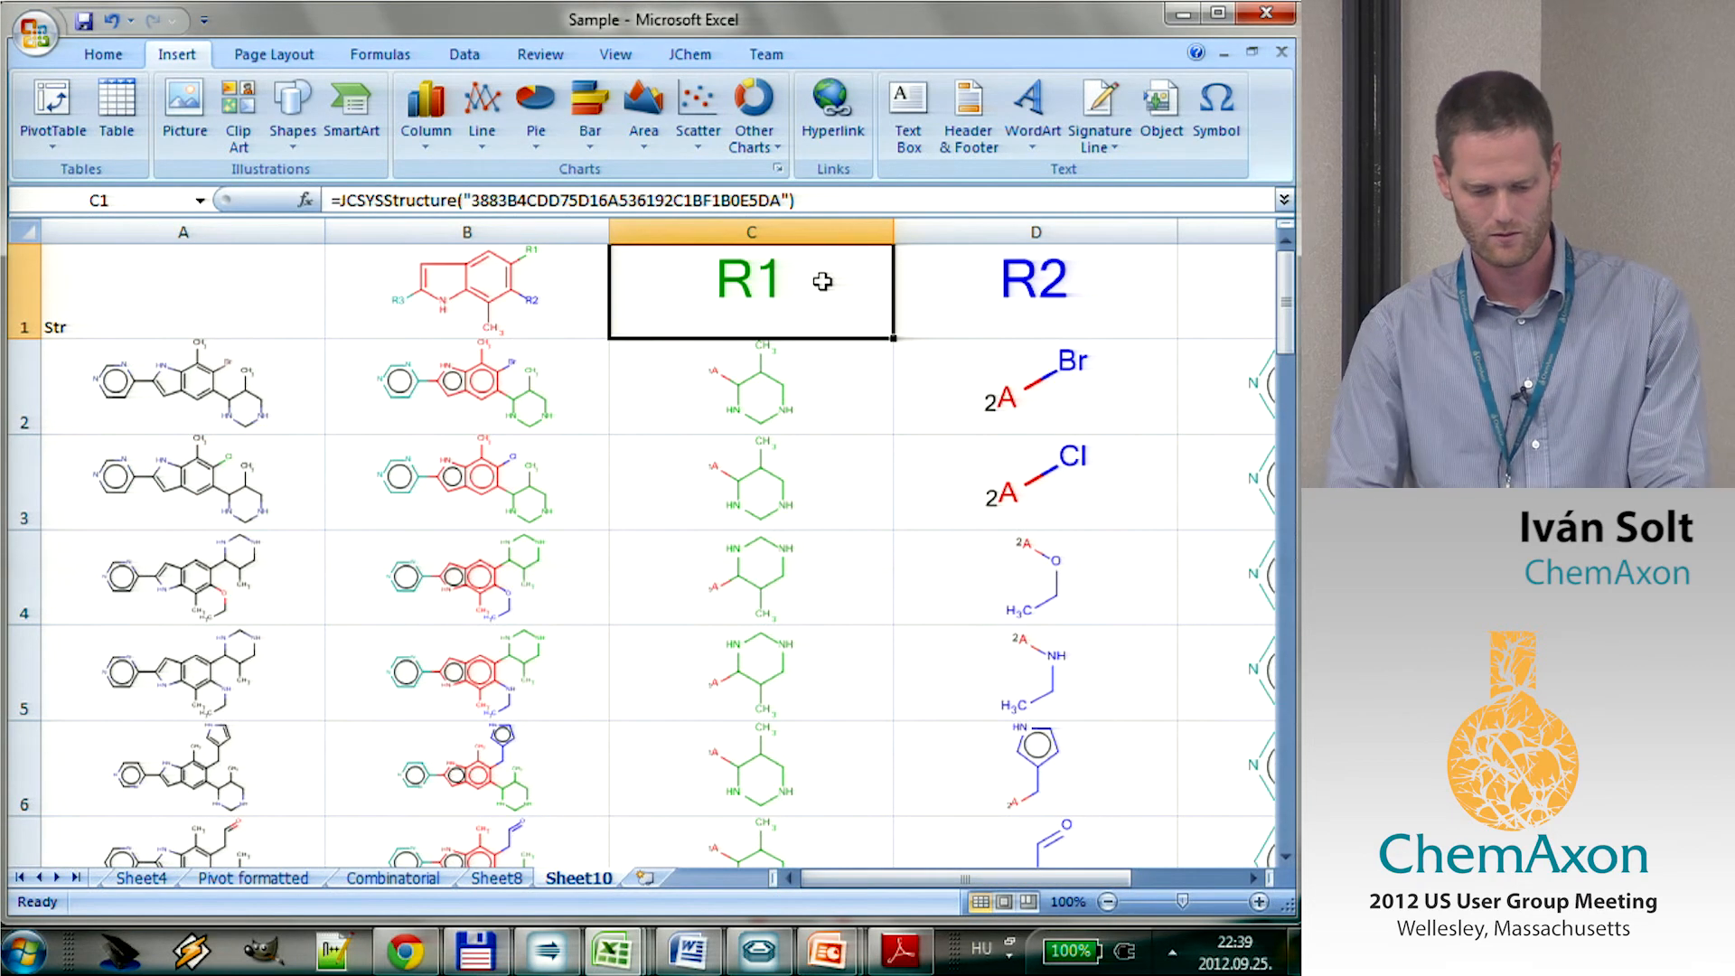
key("Right")
type("R2")
key("Return")
key("Up")
key("Right")
type("R")
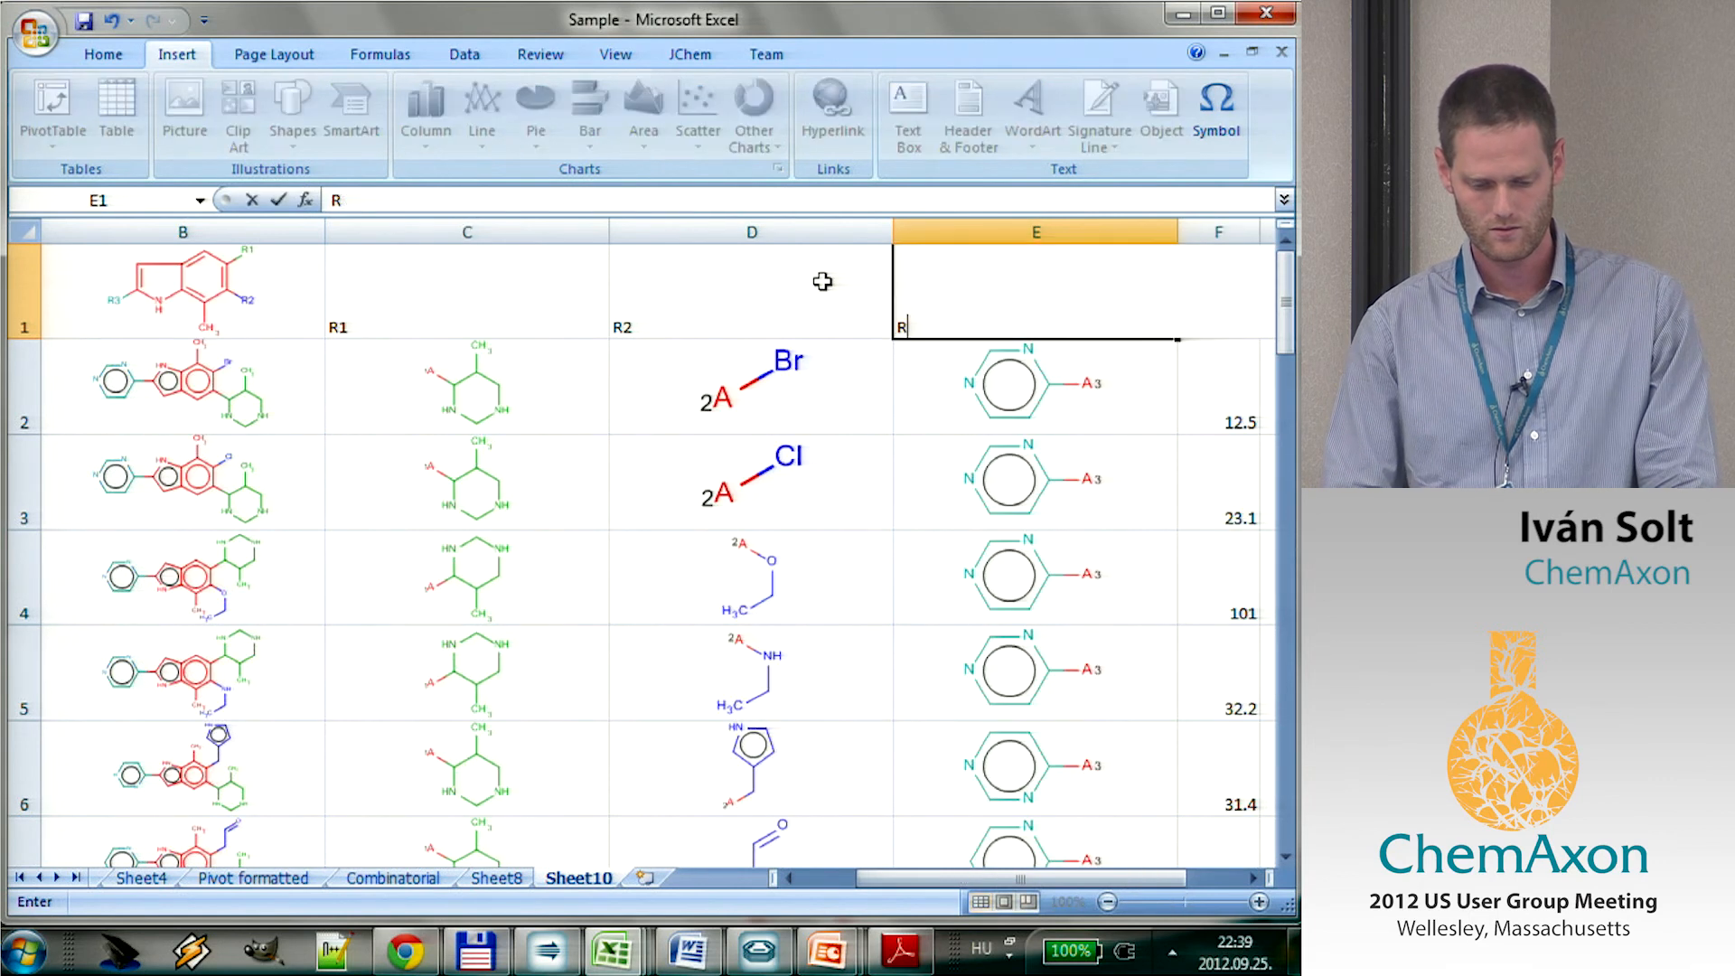
type("3")
key("Return")
Create a PivotTable on a new worksheet from the labelled range C1:F34 of Sheet10.
left_click(506, 296)
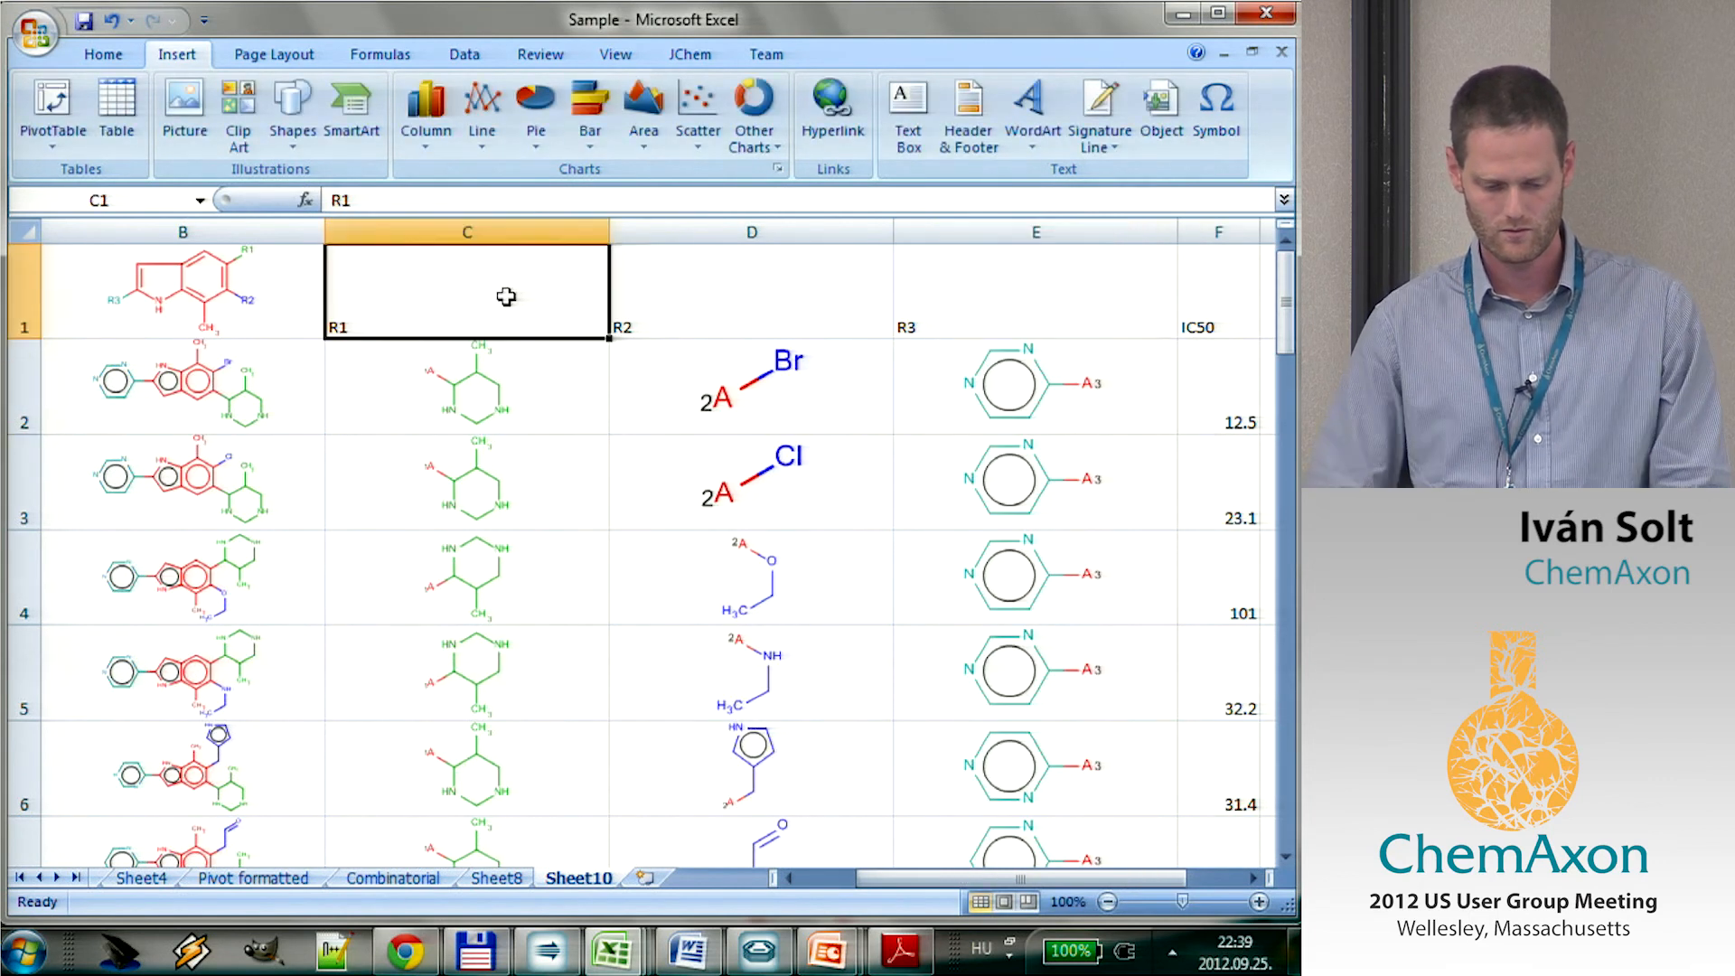
key("ctrl+shift+Right")
key("ctrl+shift+Down")
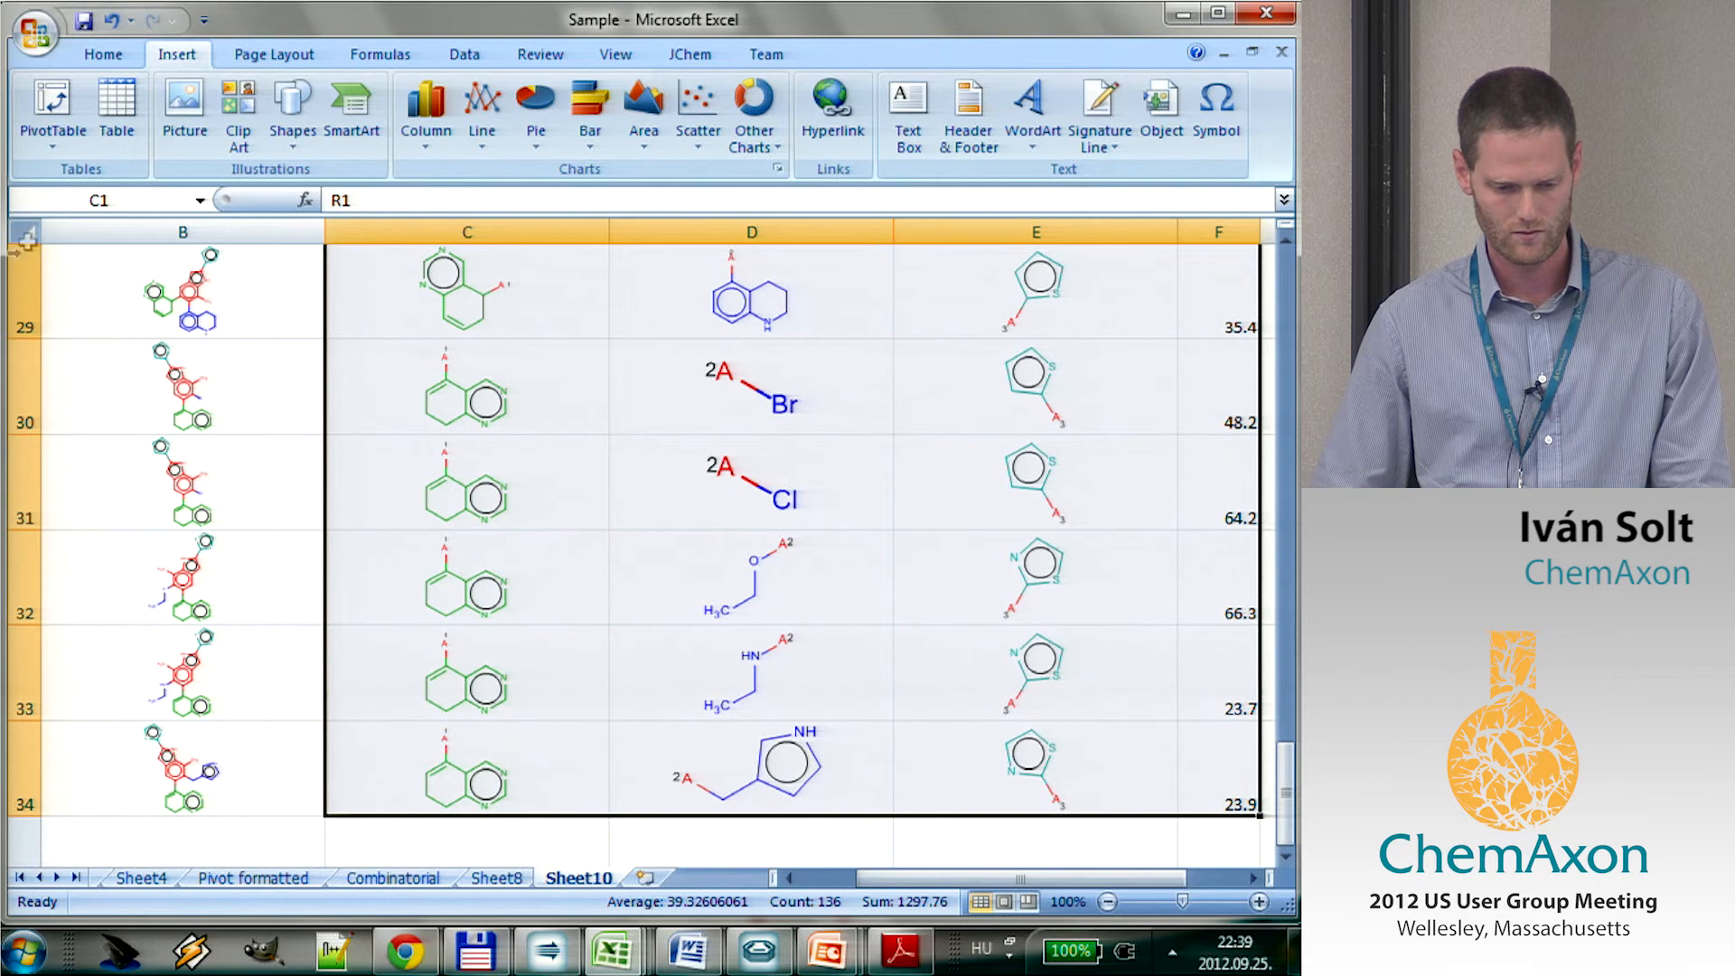
left_click(54, 99)
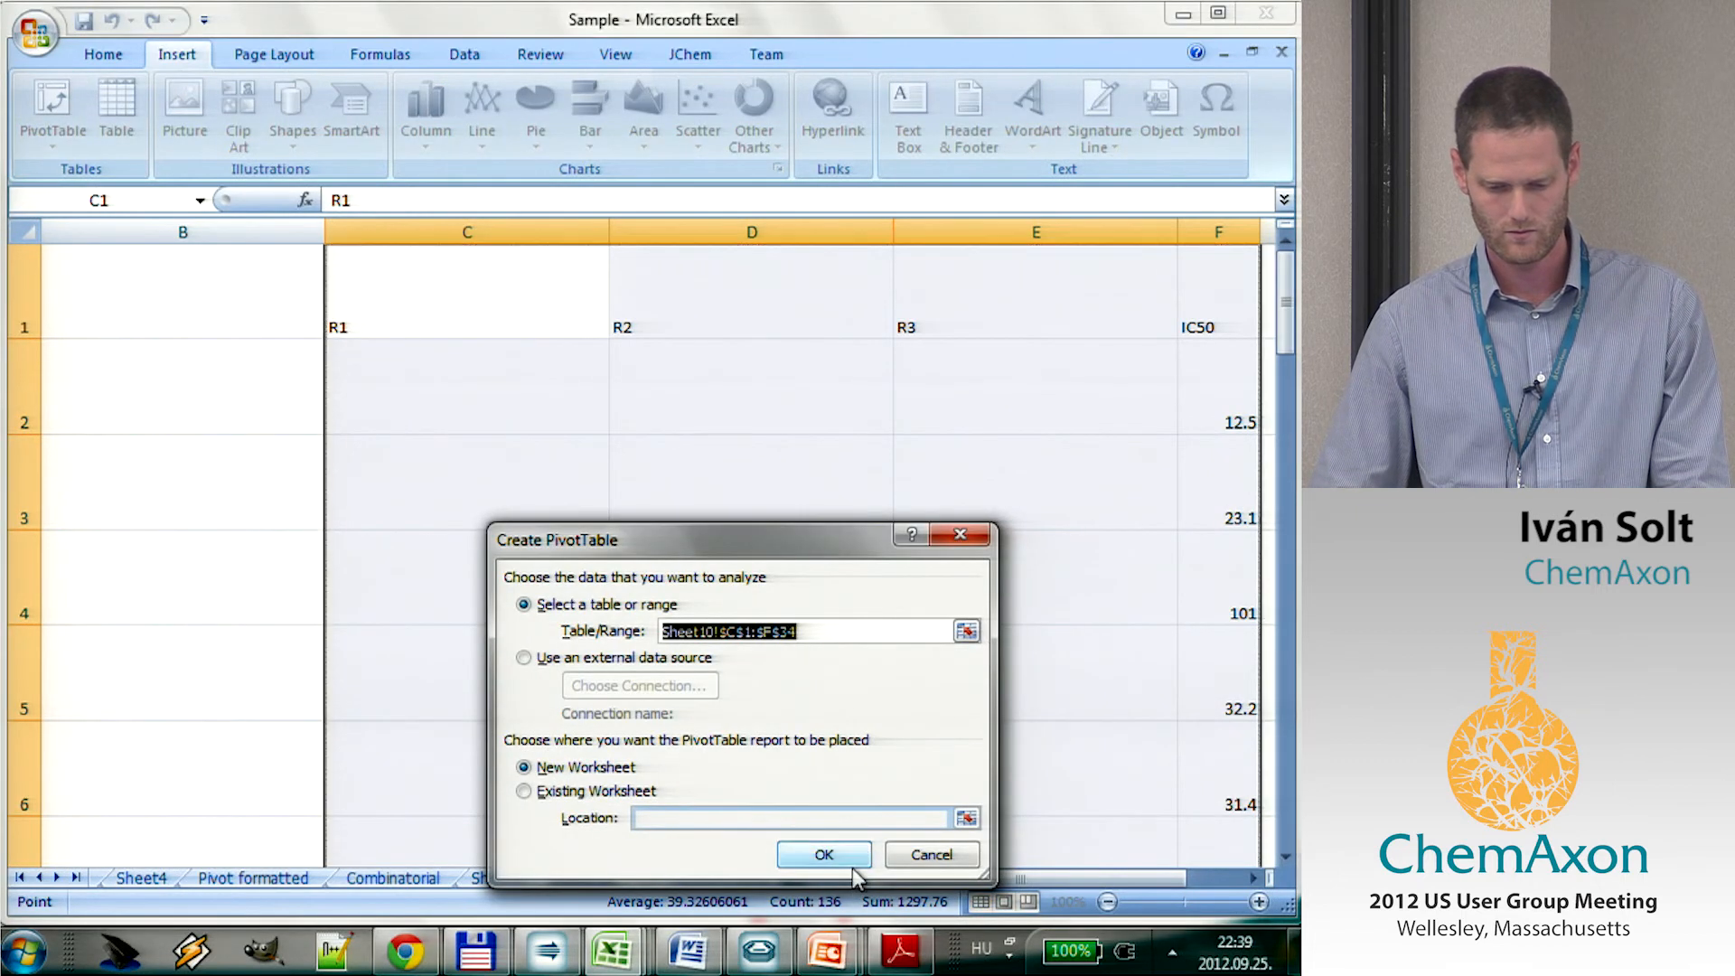
left_click(845, 858)
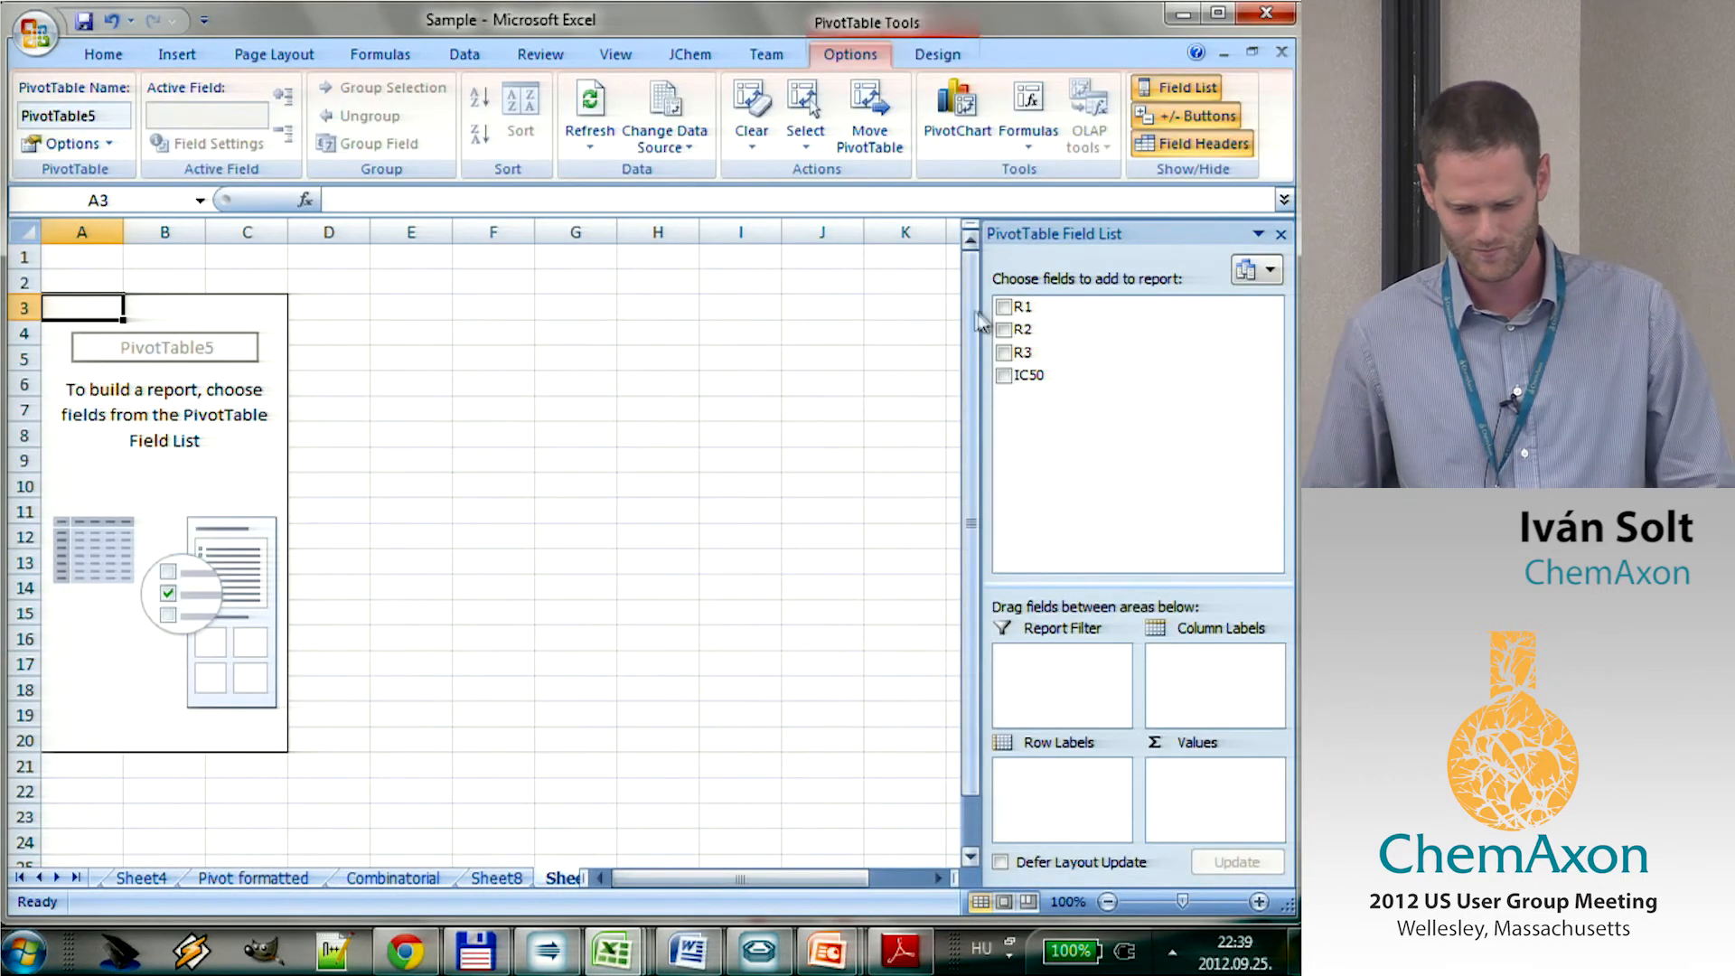
Lay out the PivotTable with R1 as row labels, R2 as column labels and IC50 as values.
left_click(1004, 308)
left_click(1004, 330)
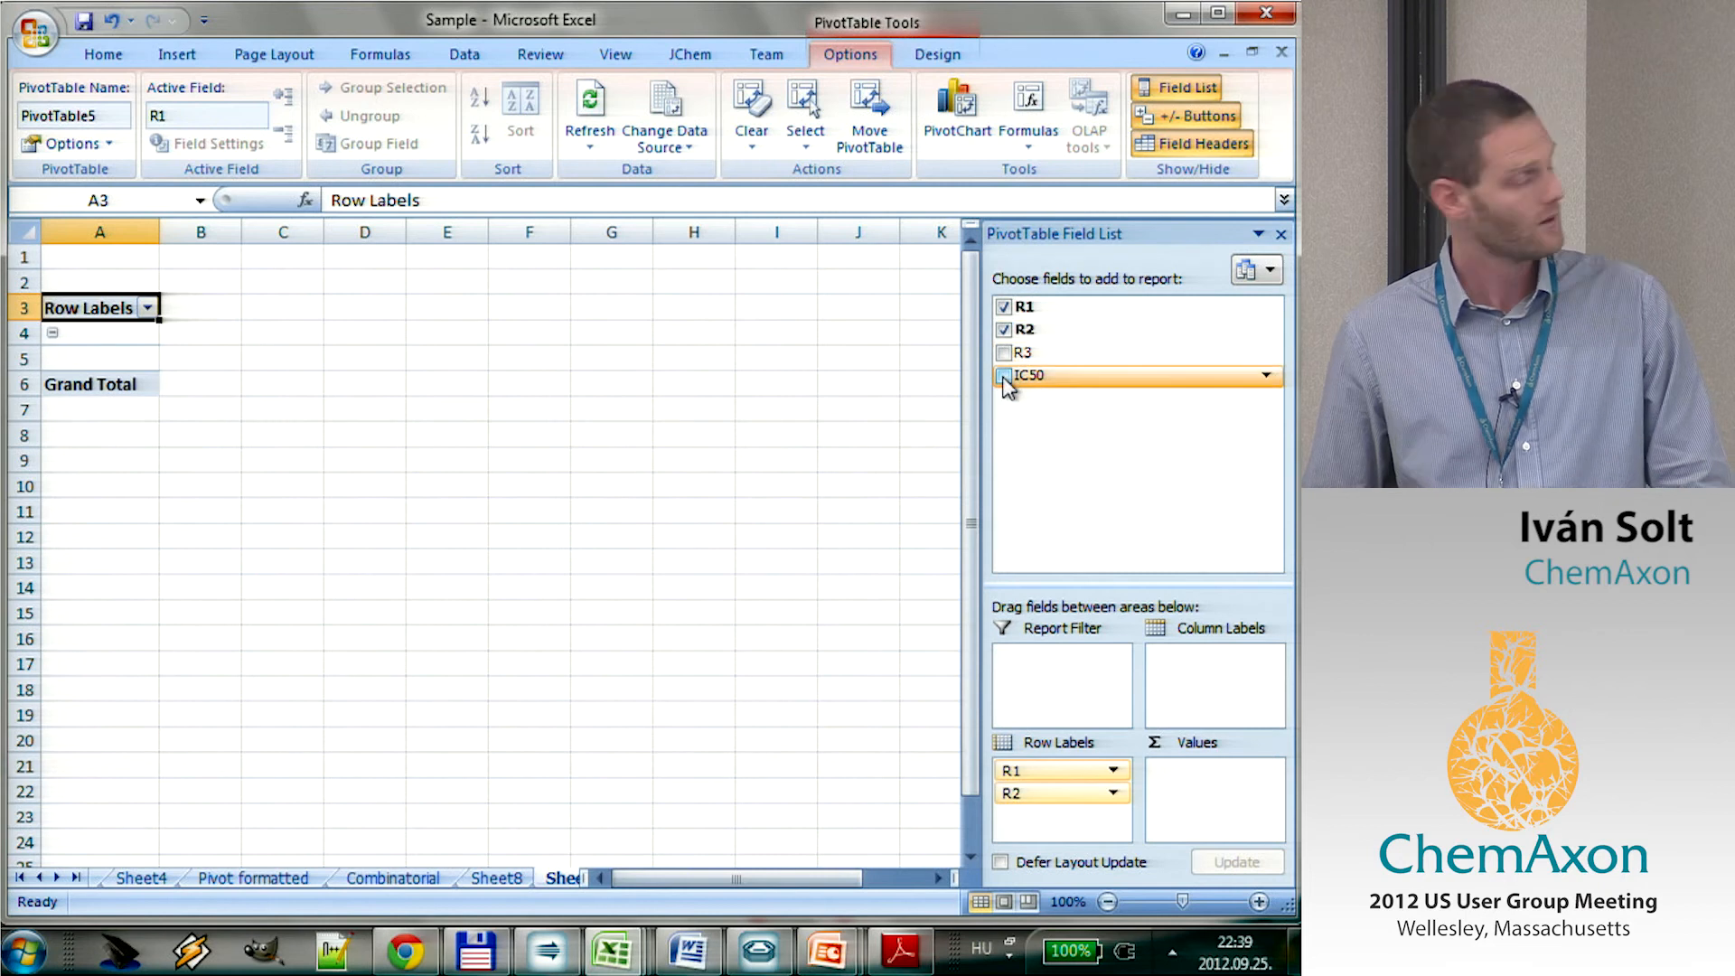
left_click(1004, 376)
left_click_drag(1089, 793, 1228, 687)
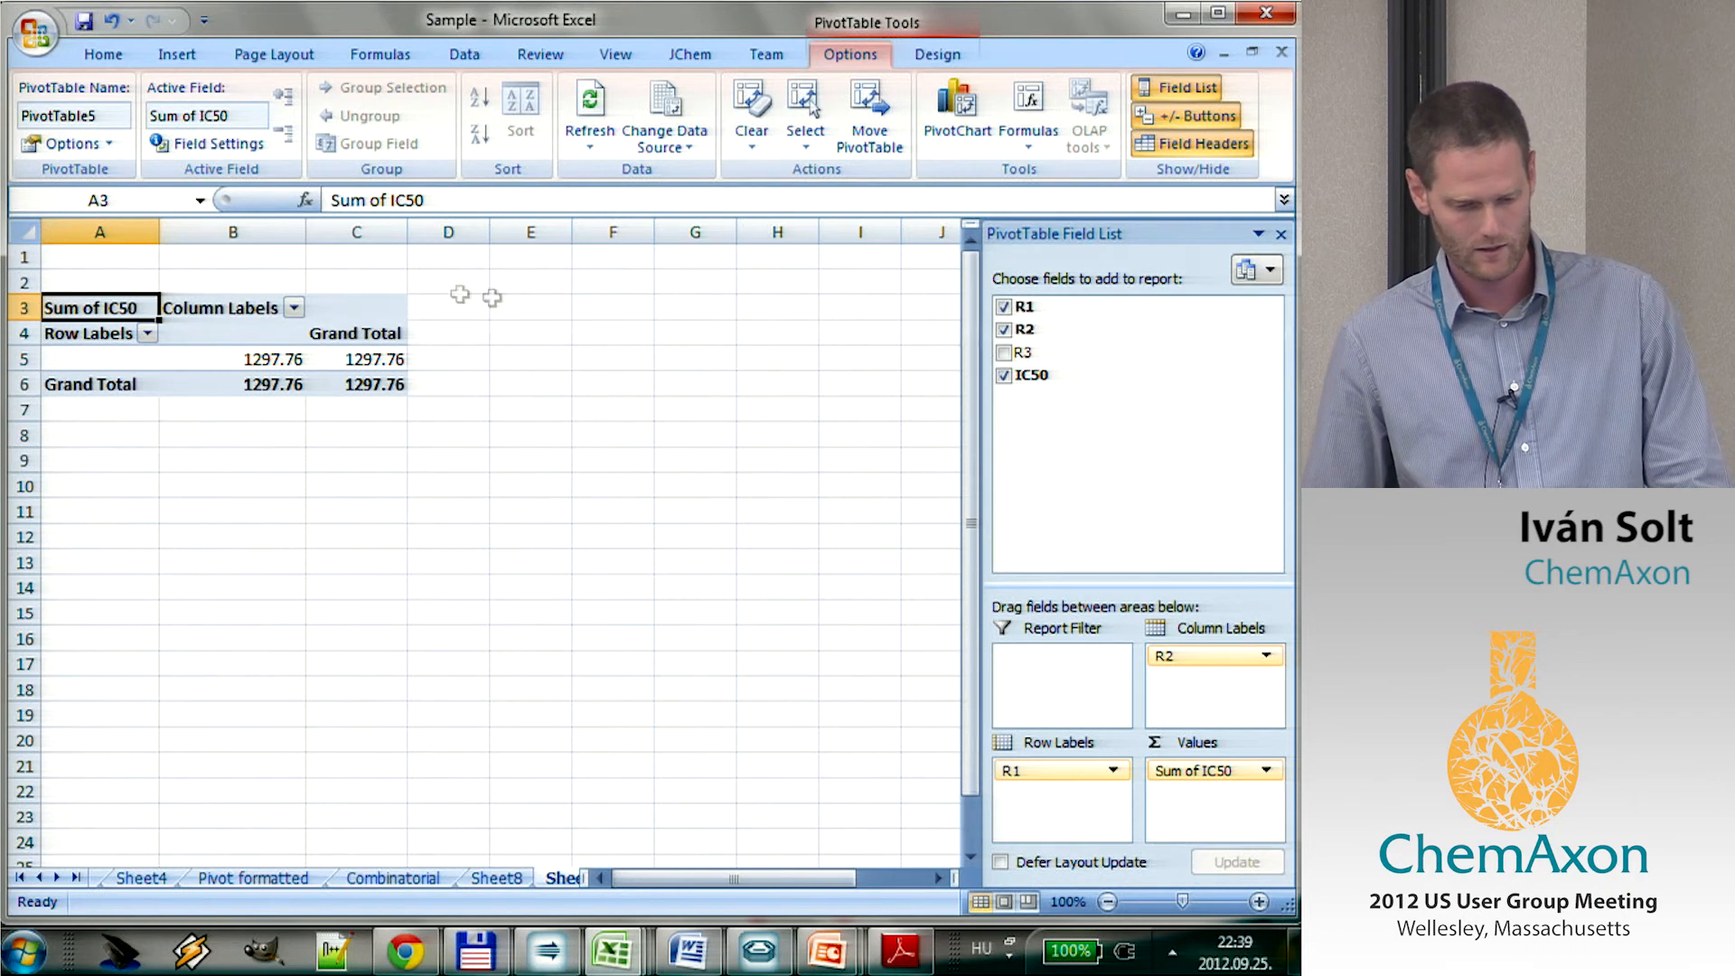
Summarize the PivotTable's IC50 value field by Average.
left_click(254, 146)
left_click(587, 759)
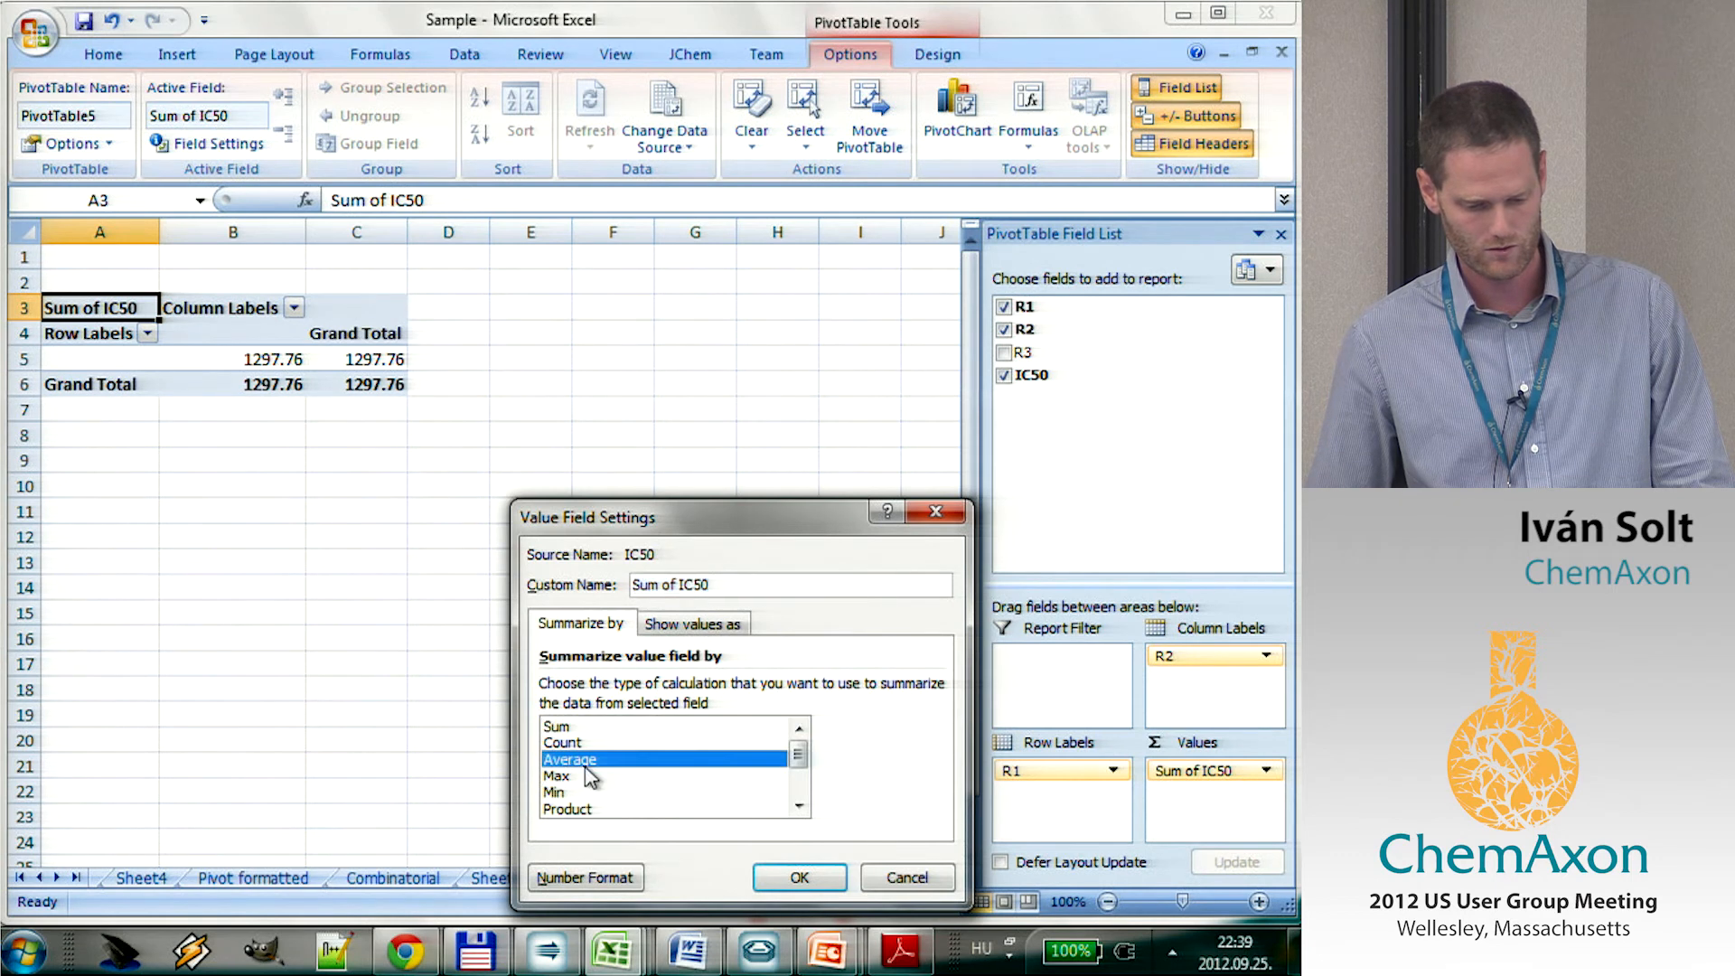
left_click(800, 878)
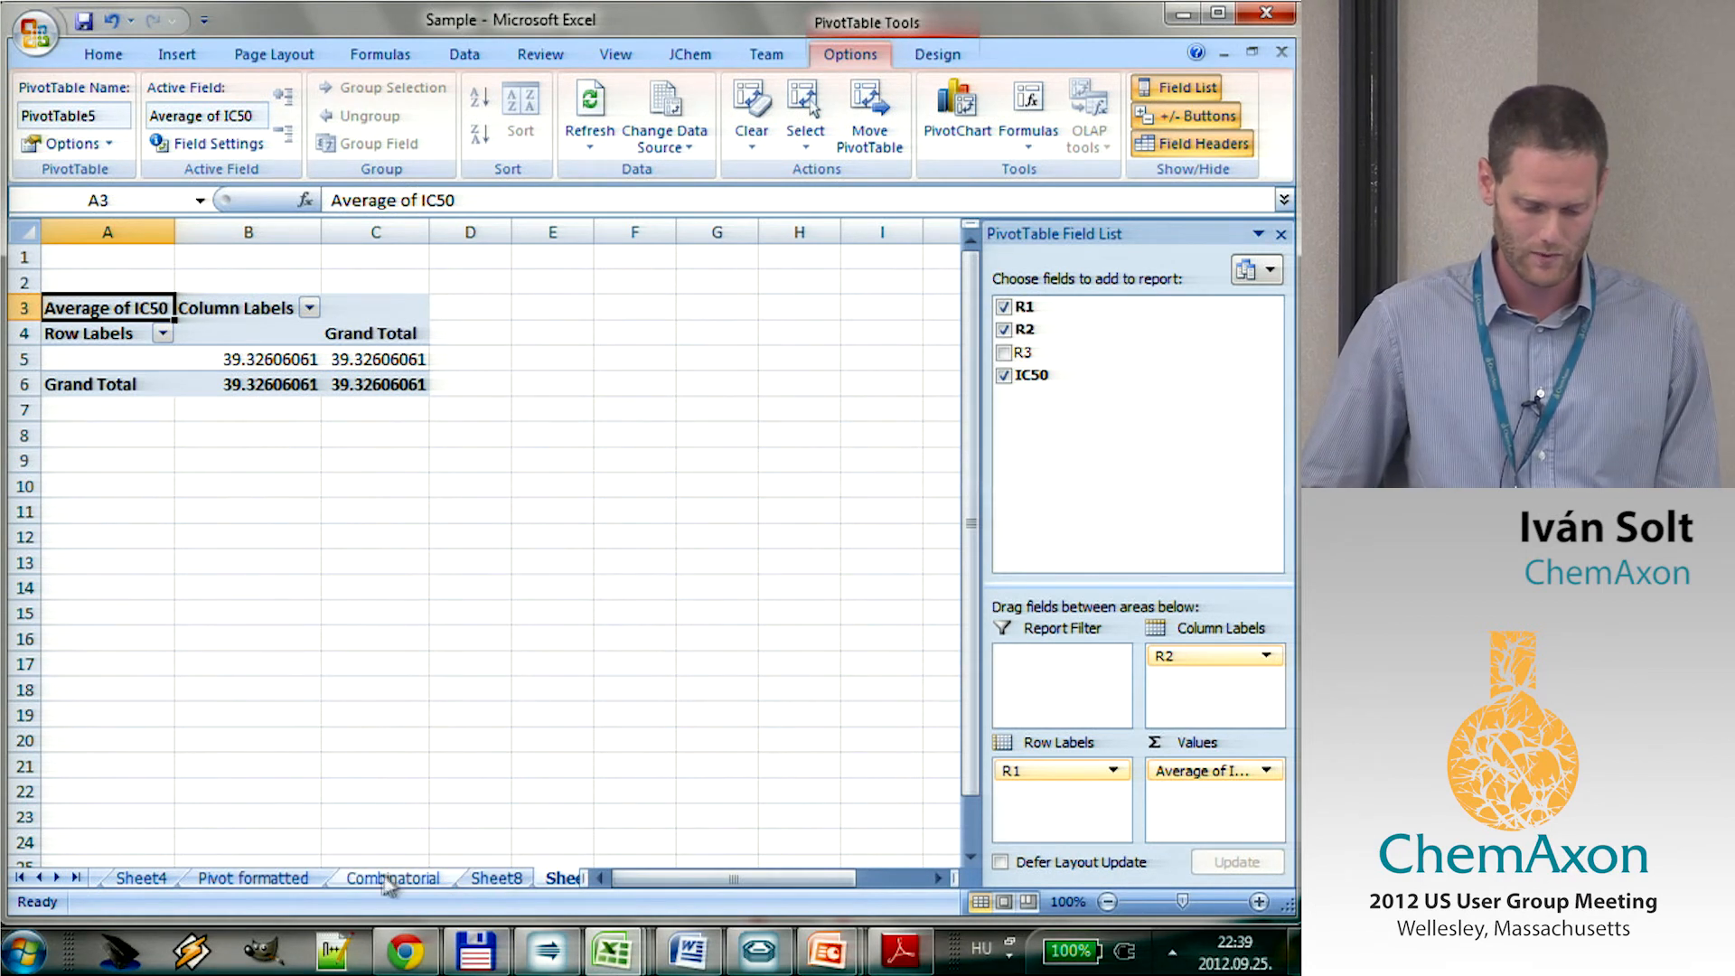
Look at the RgDecomp worksheet, and open Sheet4 to examine its prepared PivotTable of average IC50 by R1 and R2.
left_click(39, 877)
left_click(39, 877)
left_click(40, 877)
left_click(40, 878)
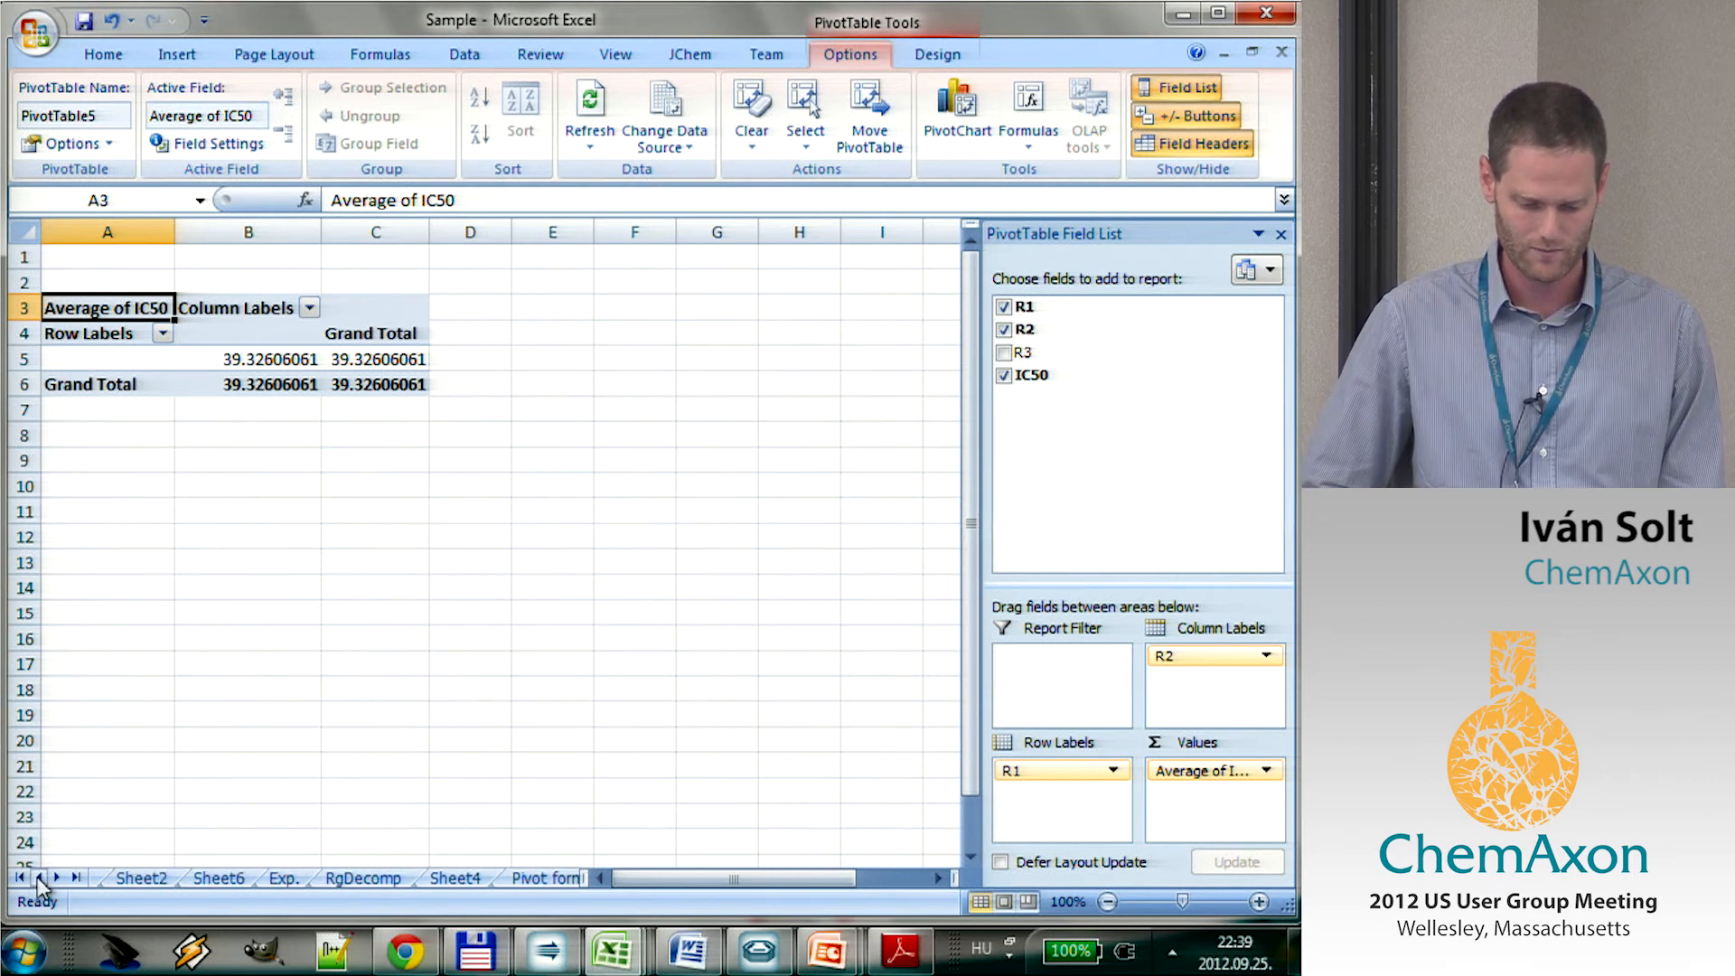
left_click(40, 877)
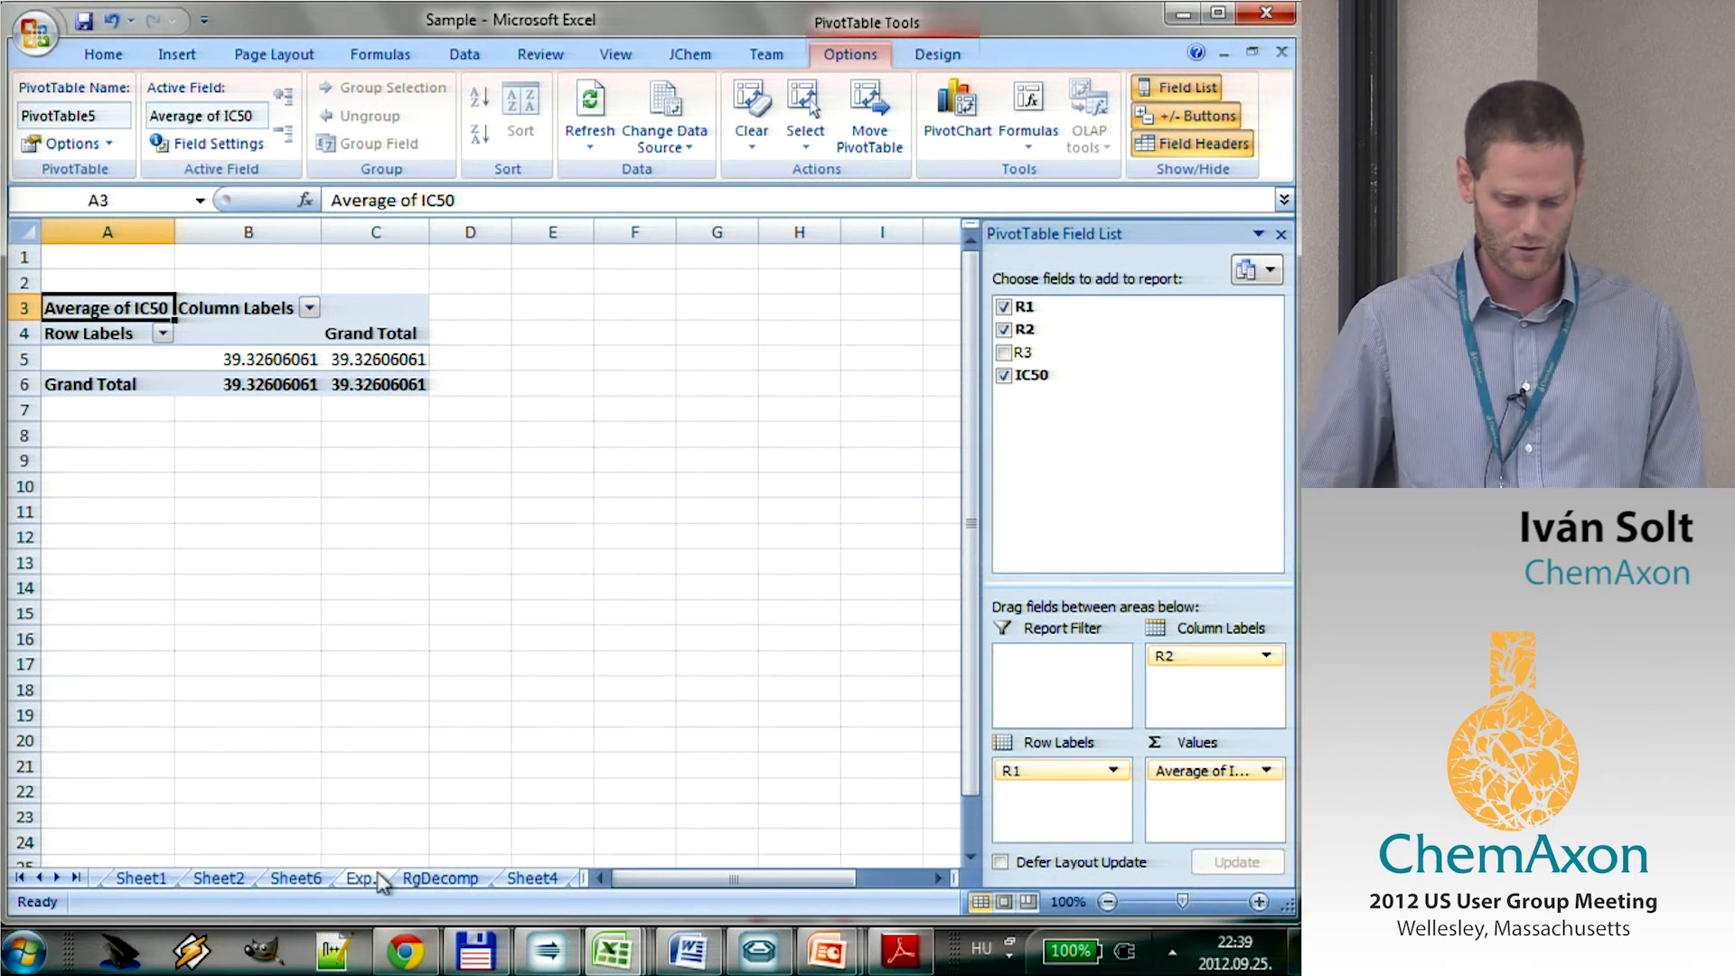
left_click(459, 881)
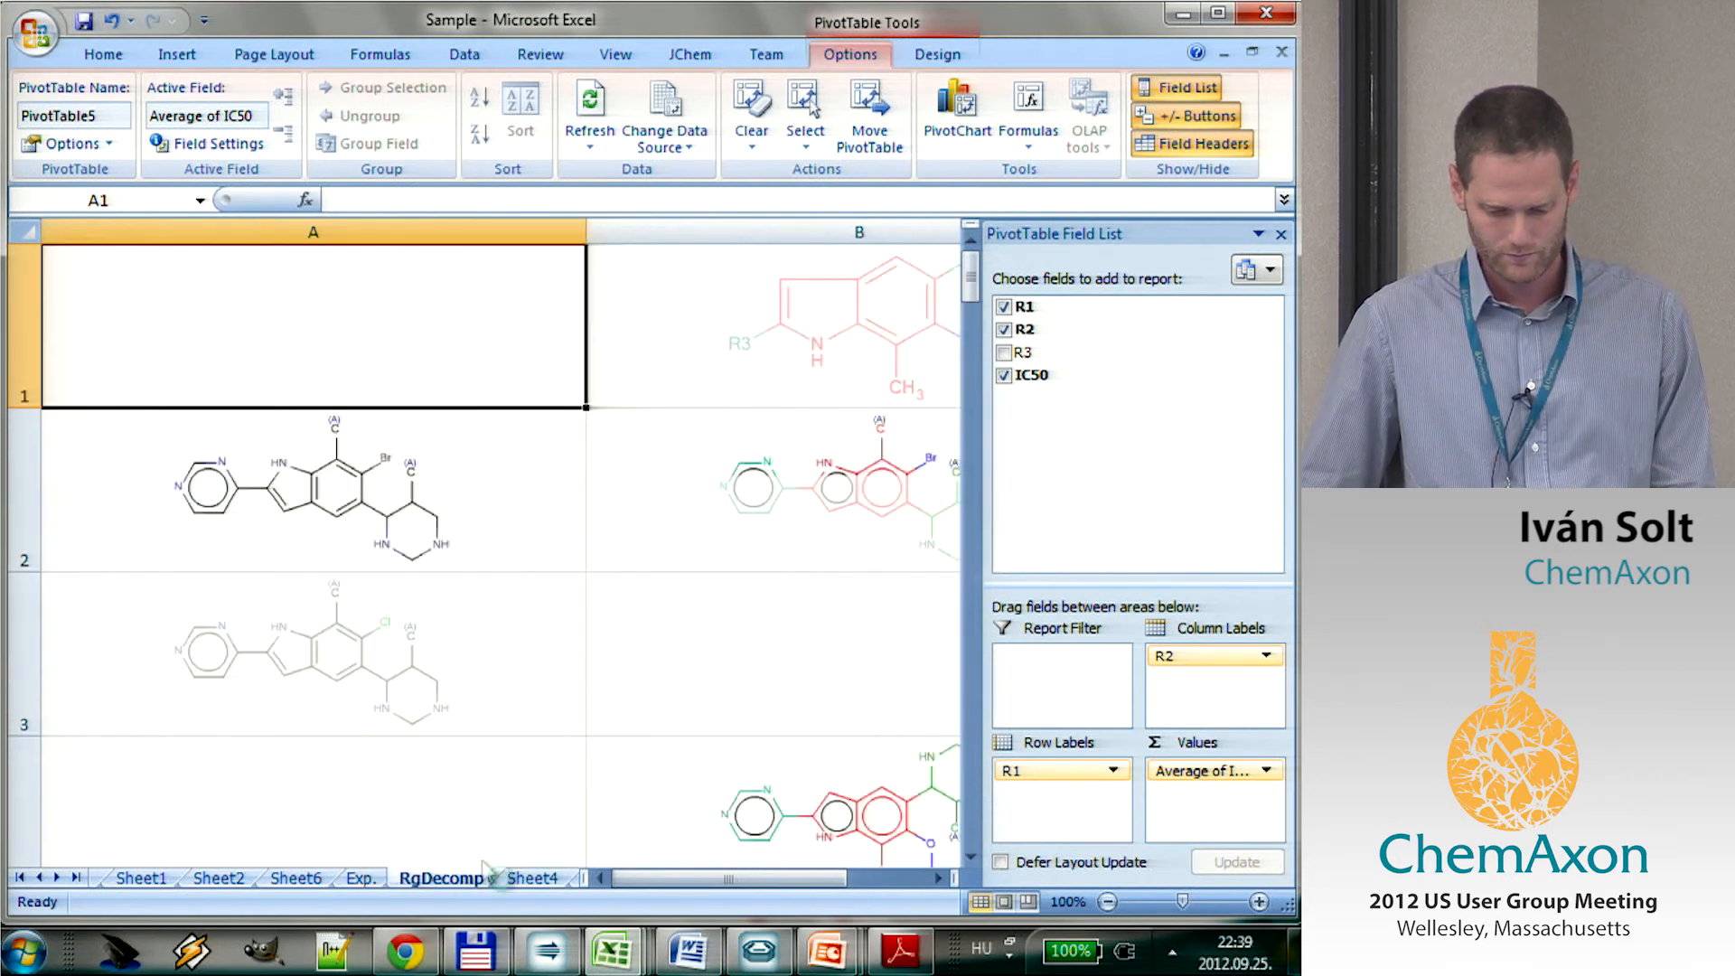
left_click(534, 879)
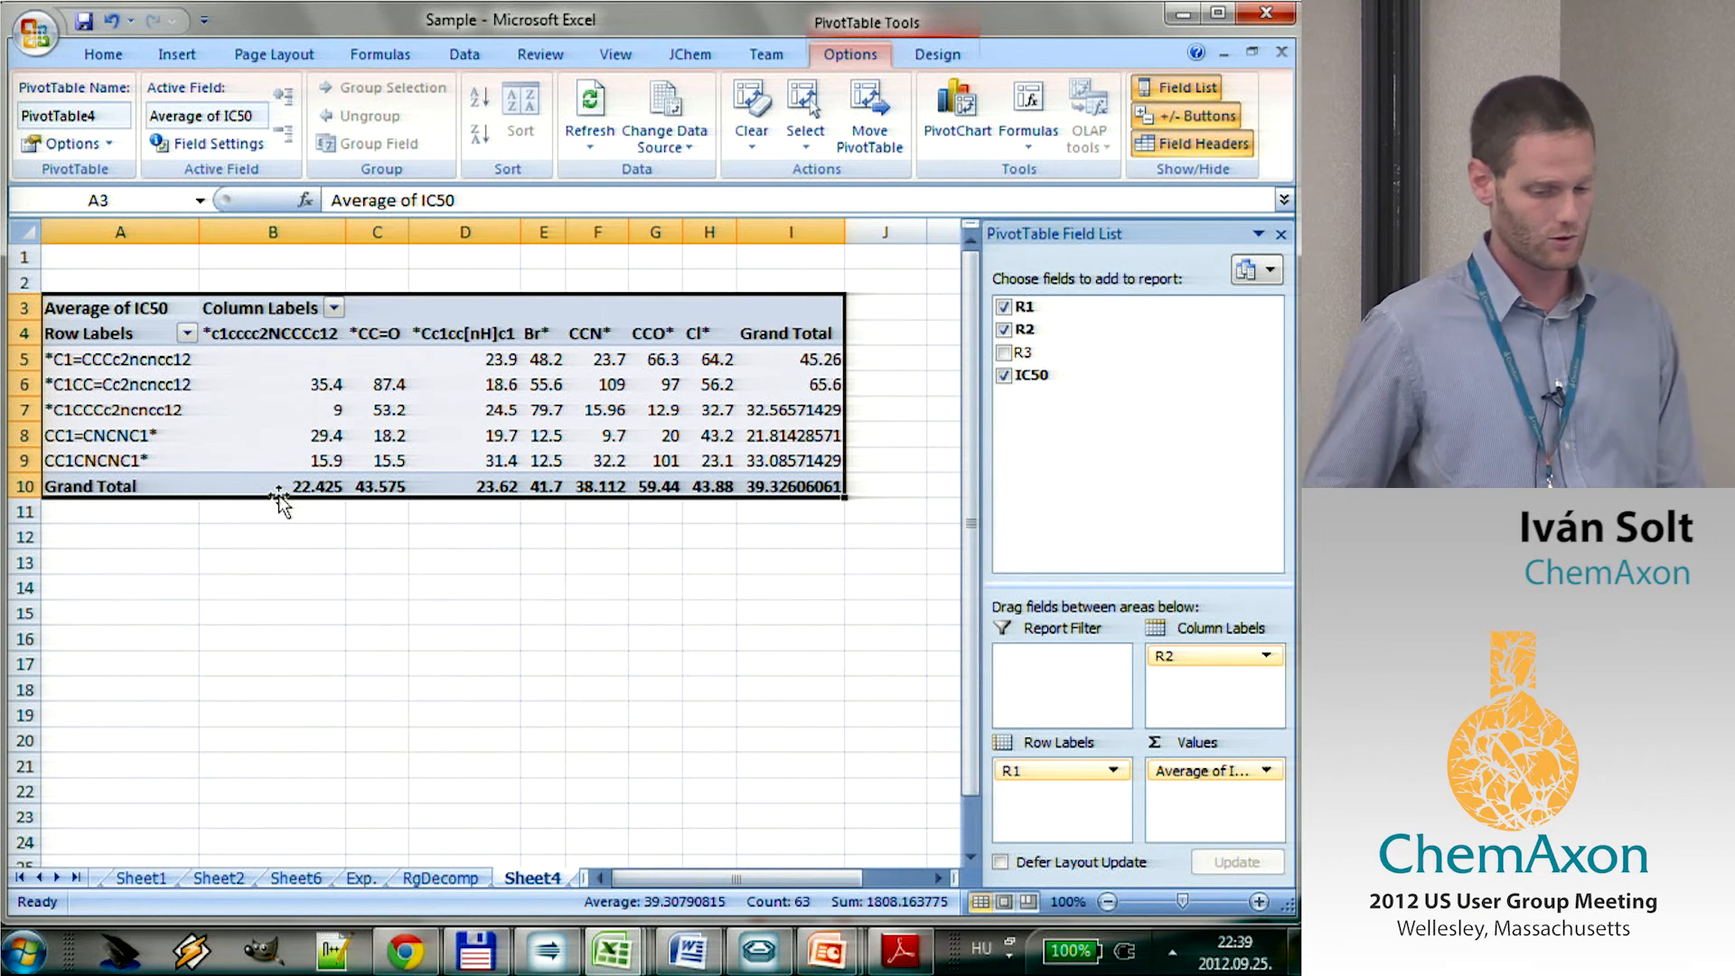
Open the Pivot formatted worksheet to examine the average IC50 table with R1 and R2 drawn as structures.
left_click(170, 360)
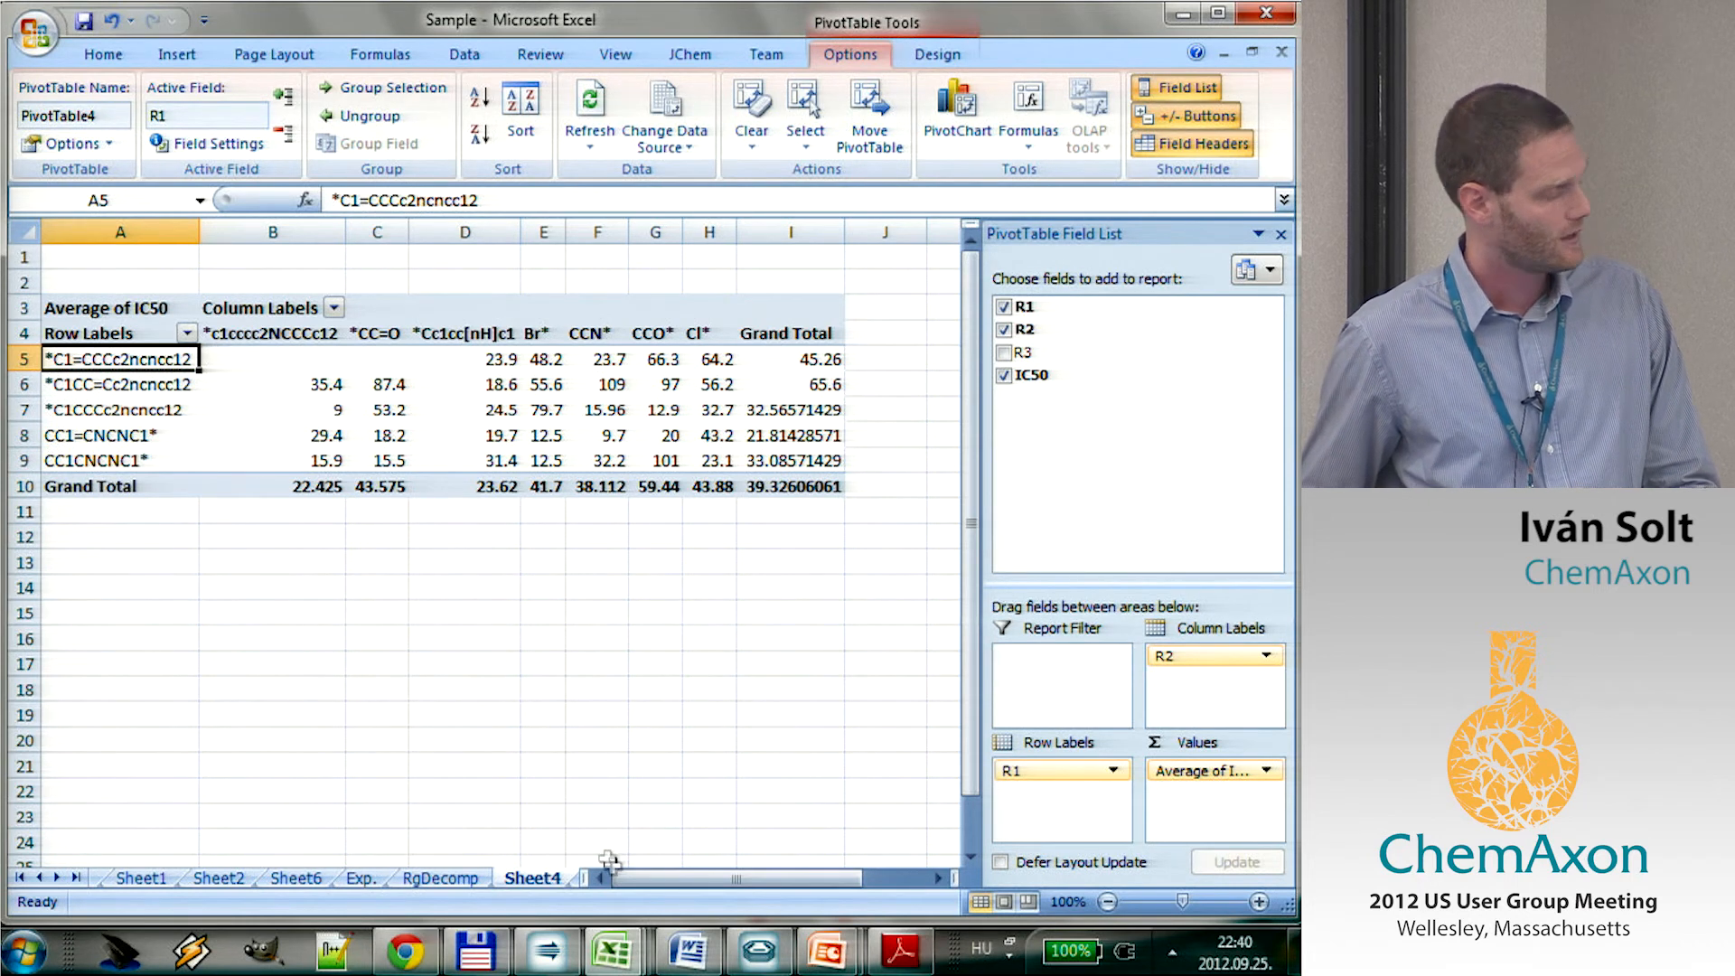
left_click(58, 876)
left_click(59, 877)
left_click(492, 878)
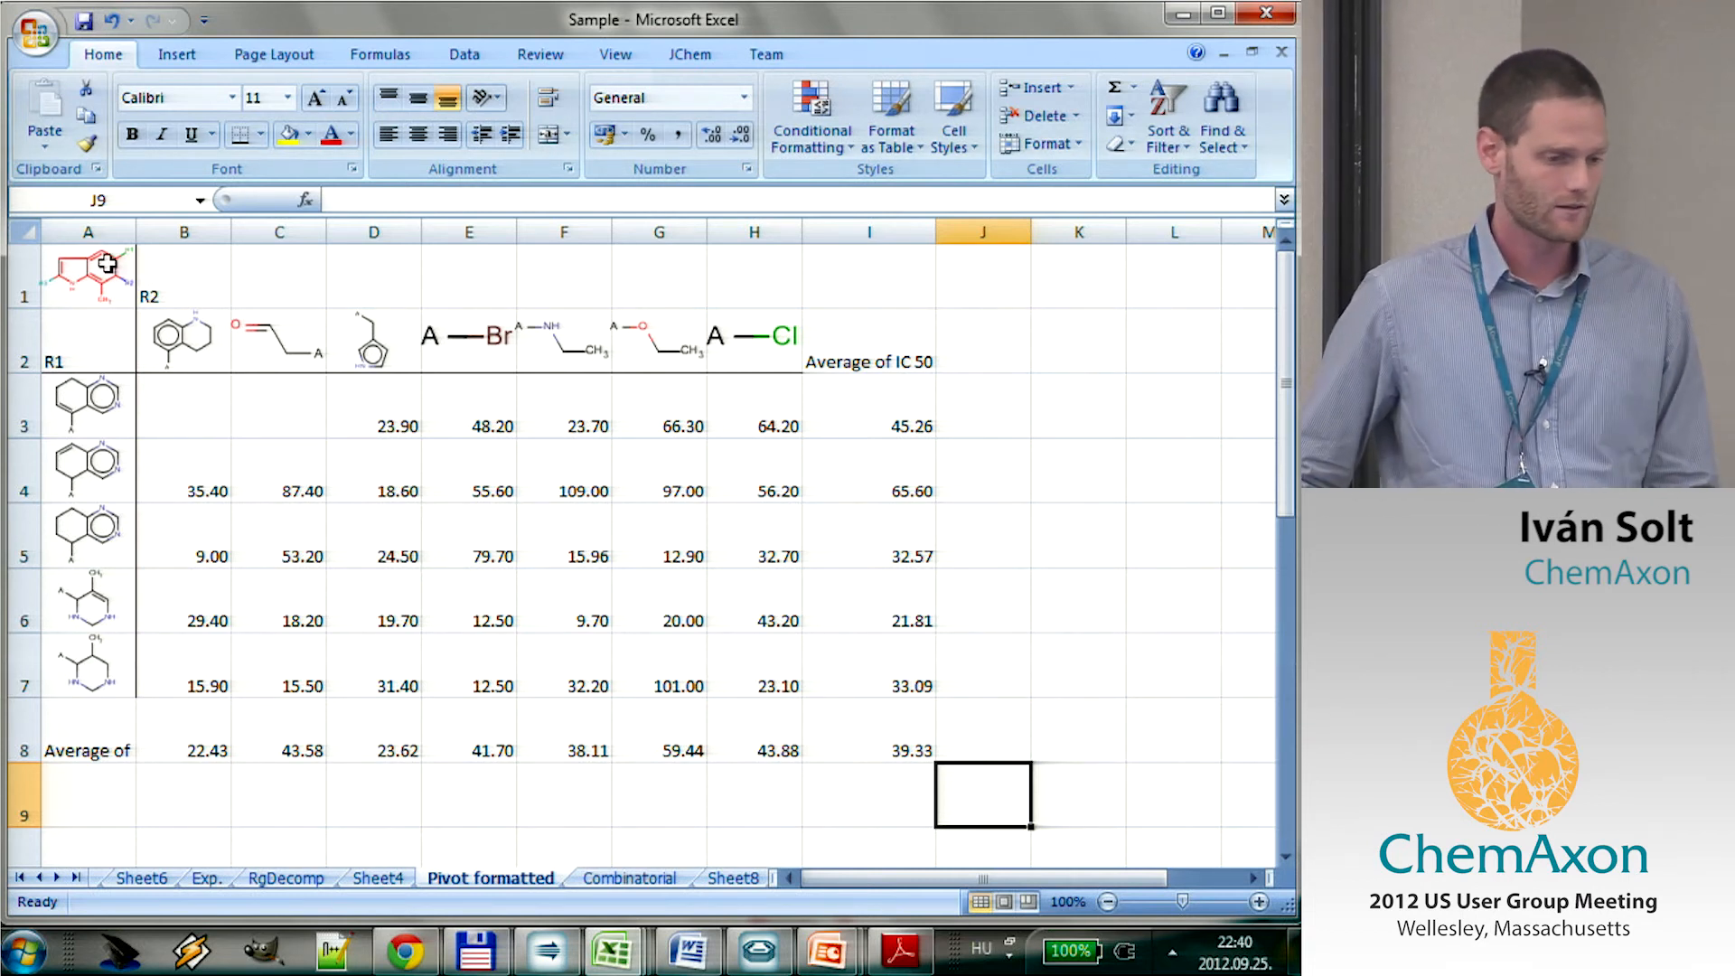
Copy range A1:H7 of the formatted R1/R2 table and paste it into the blank Document1 in Word.
left_click_drag(107, 263, 750, 649)
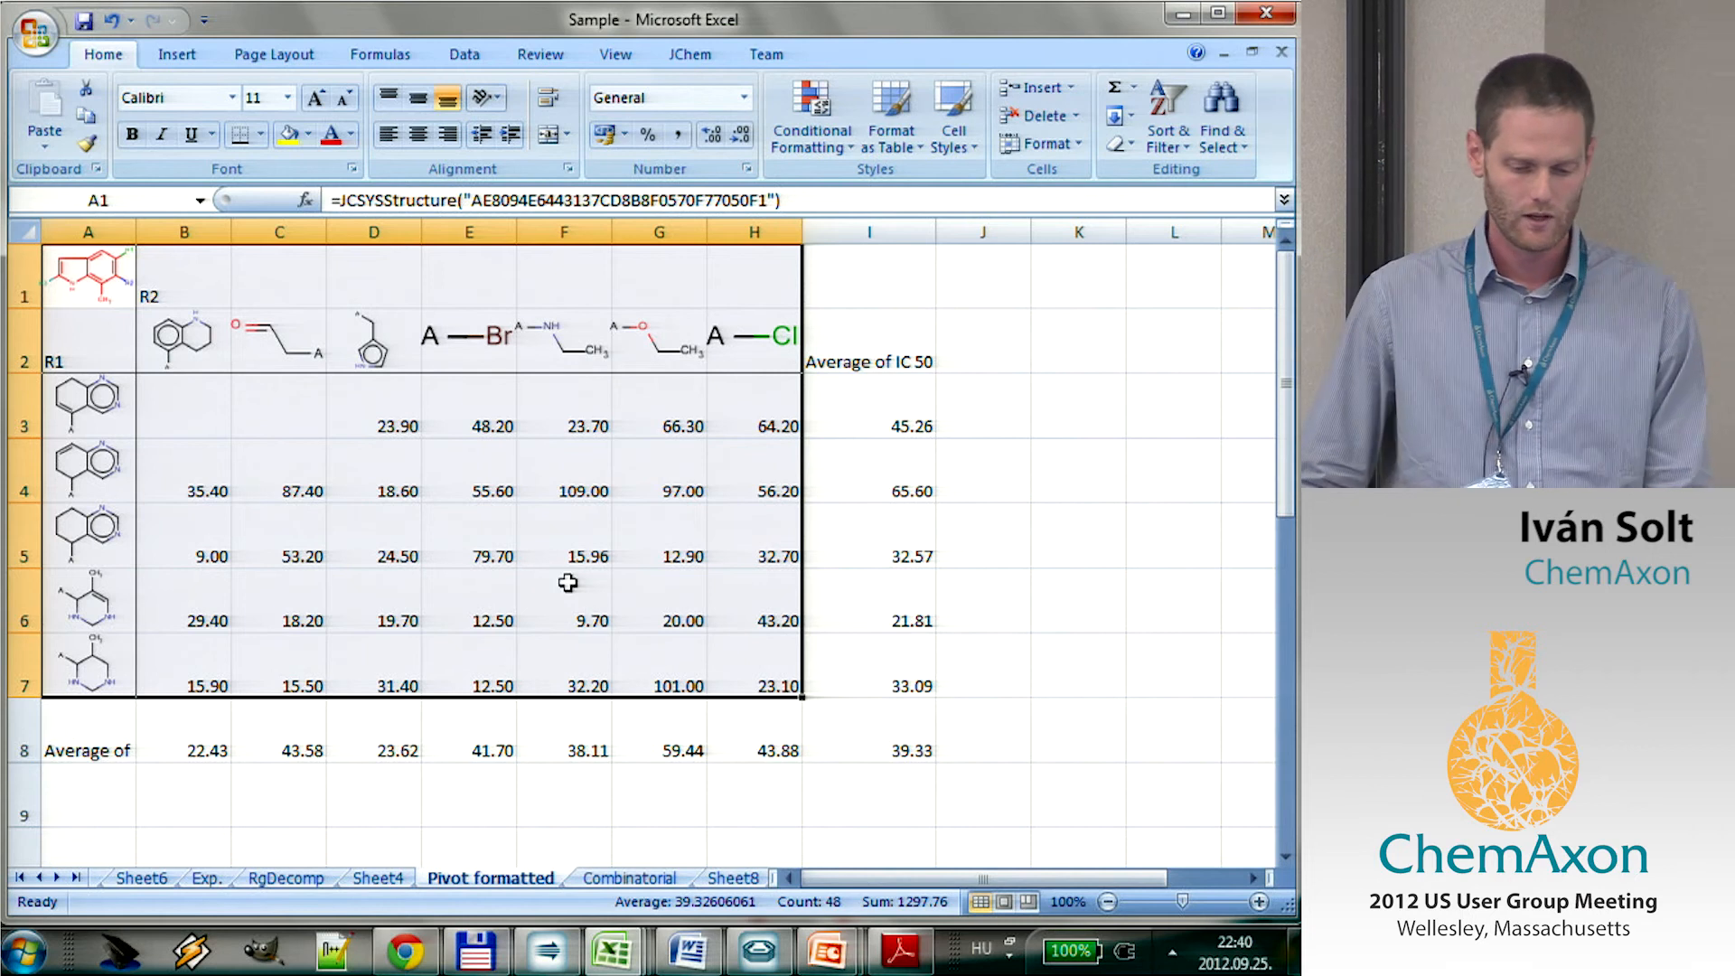
key("ctrl+c")
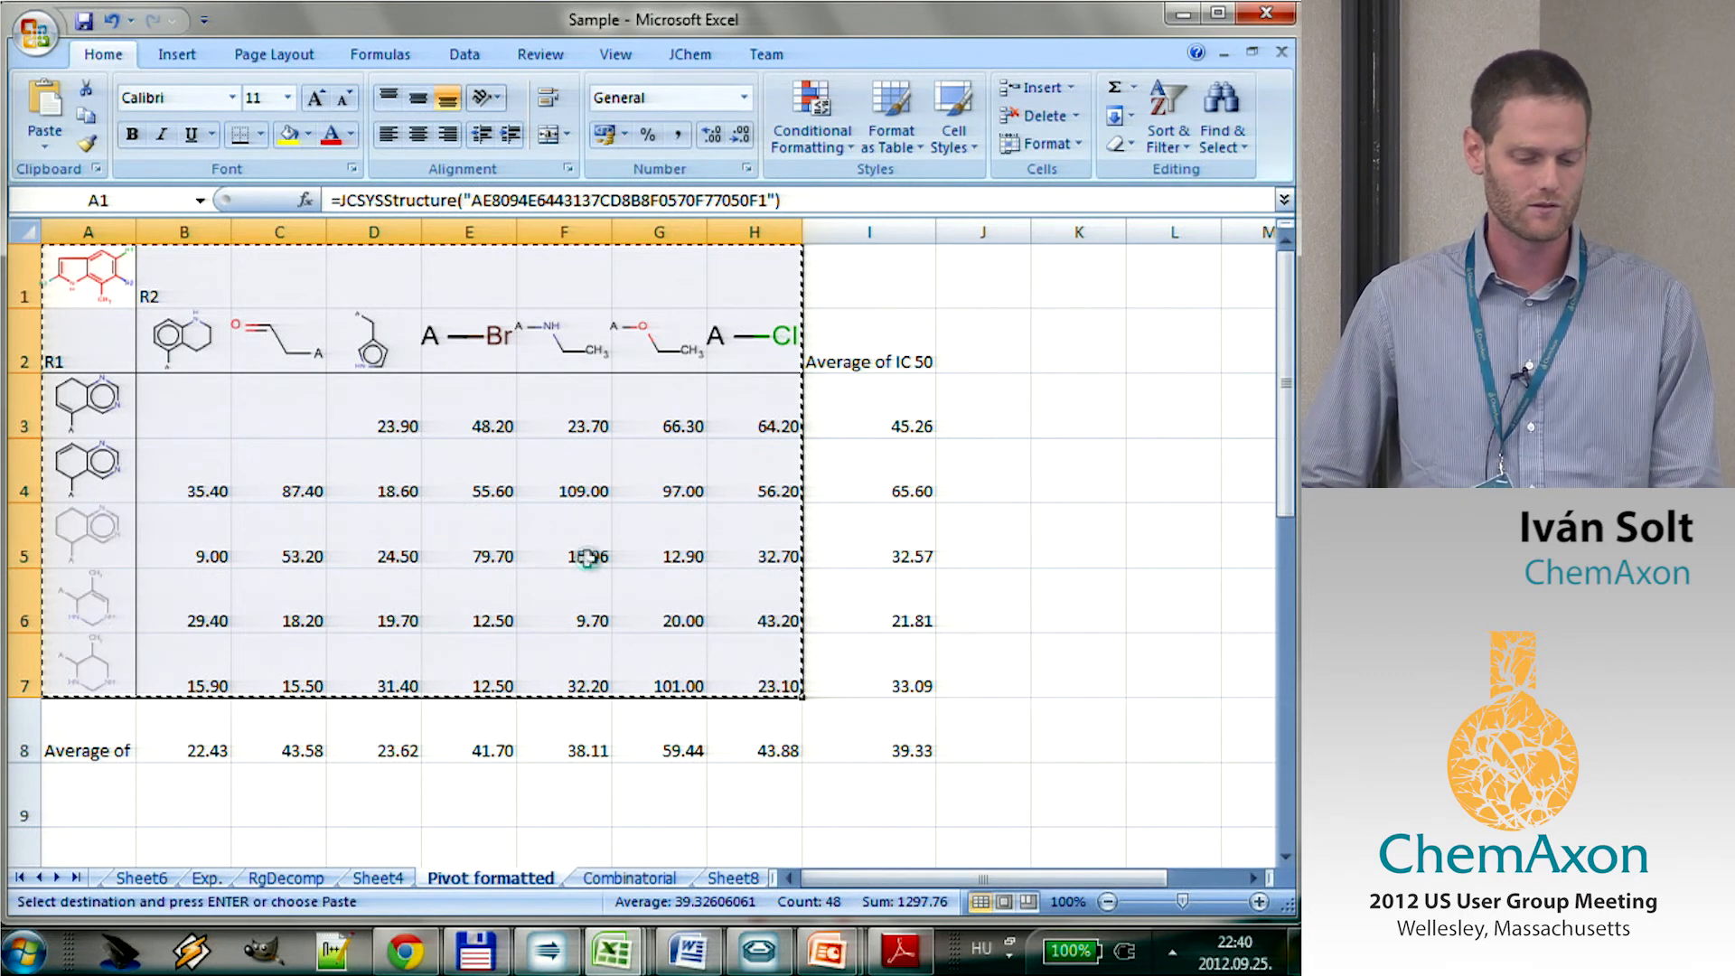
left_click(689, 948)
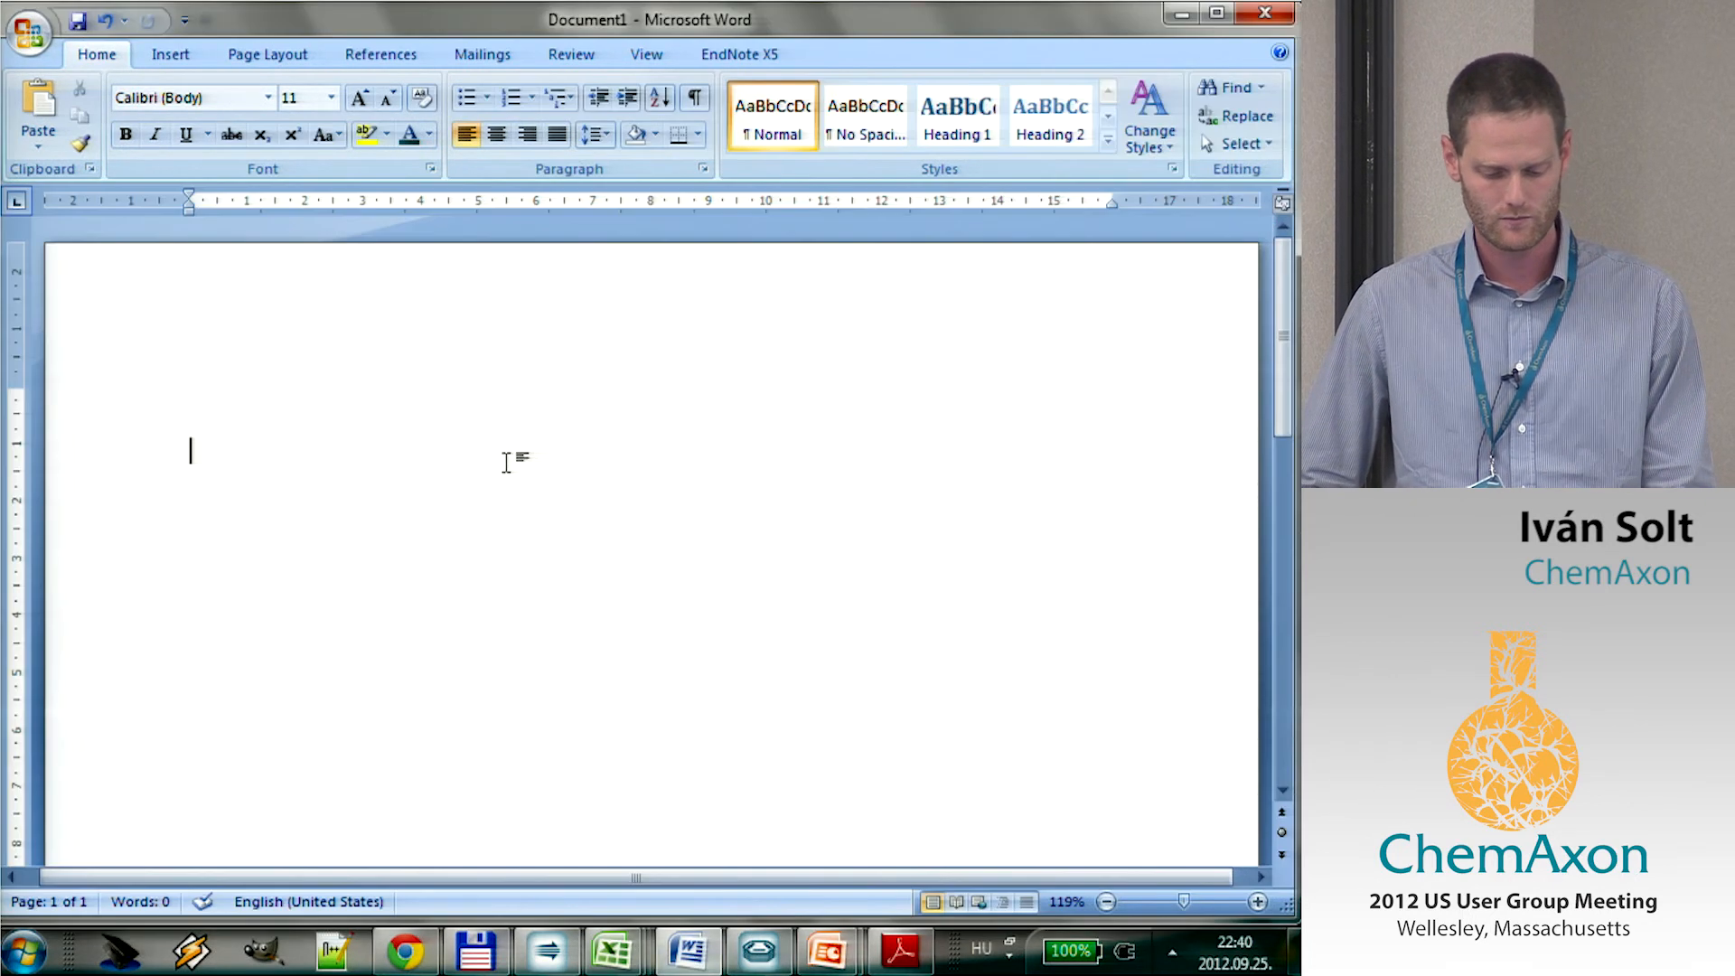
key("ctrl+v")
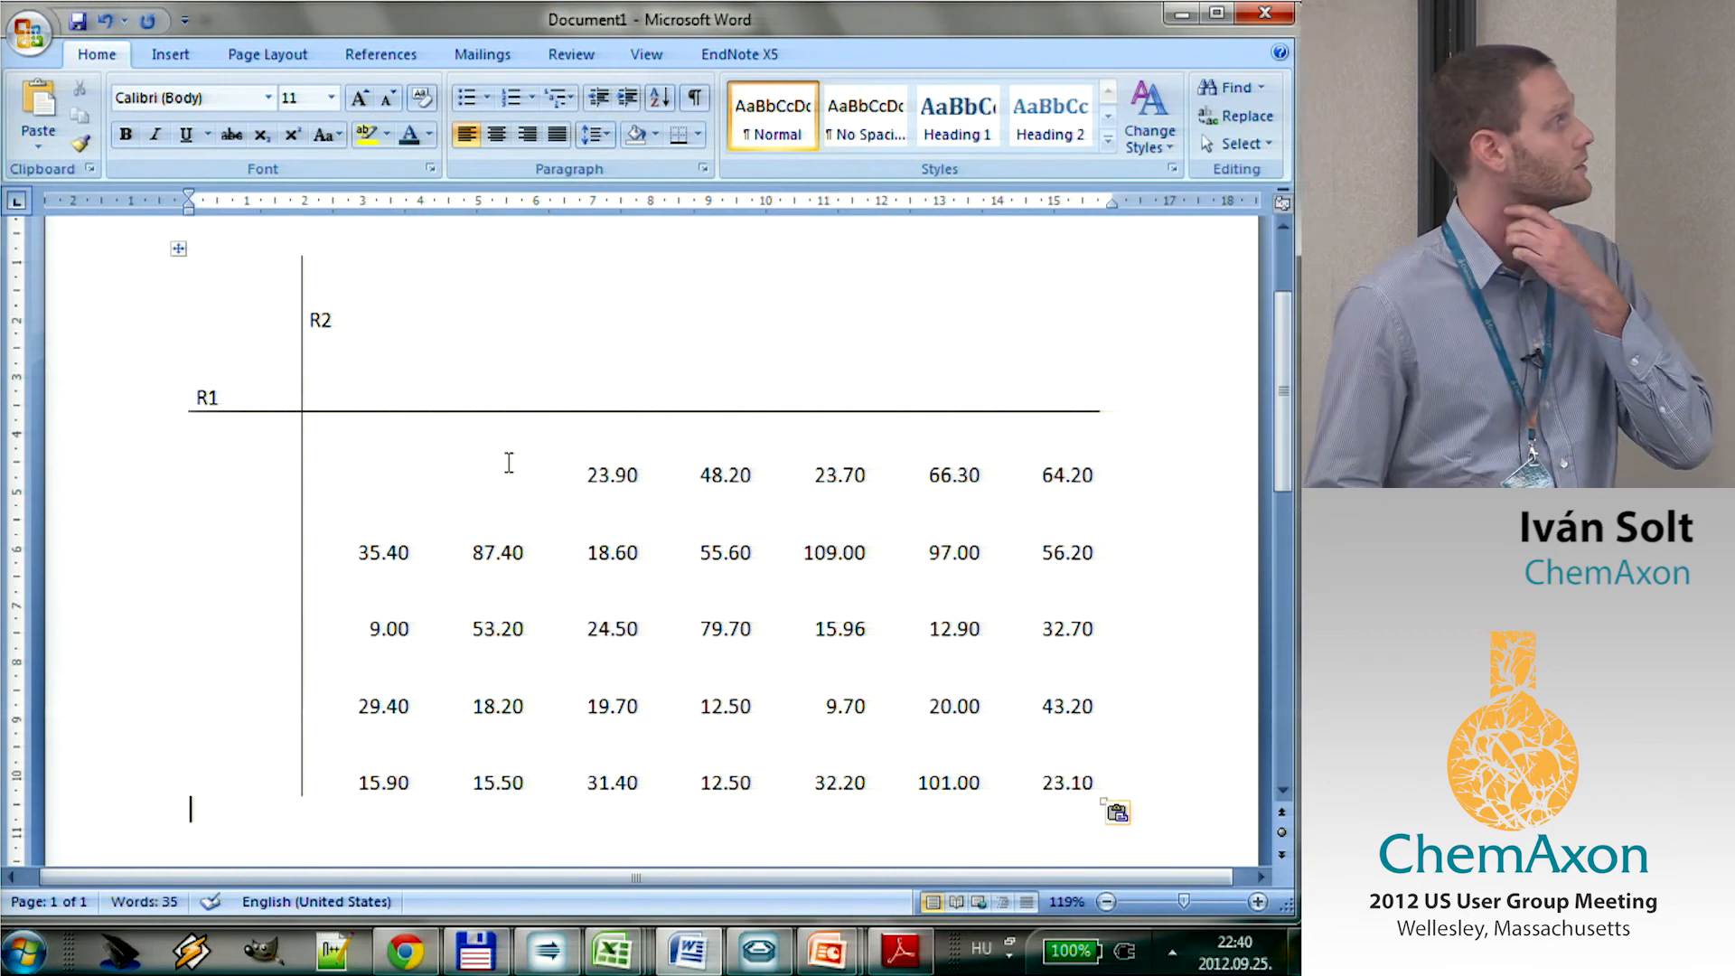